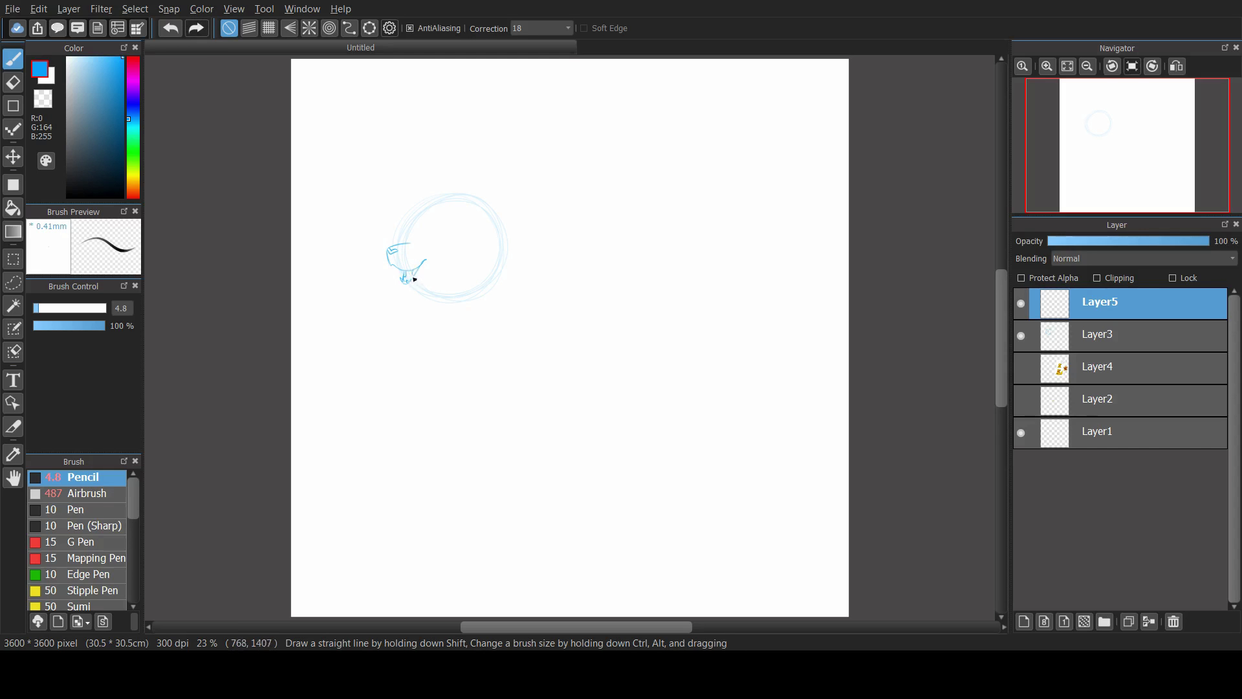
Sketch the fox's lower jaw, cheek and pointed ear with inner fur over the circle guide in light blue
left_click_drag(406, 288, 425, 282)
left_click_drag(462, 226, 503, 240)
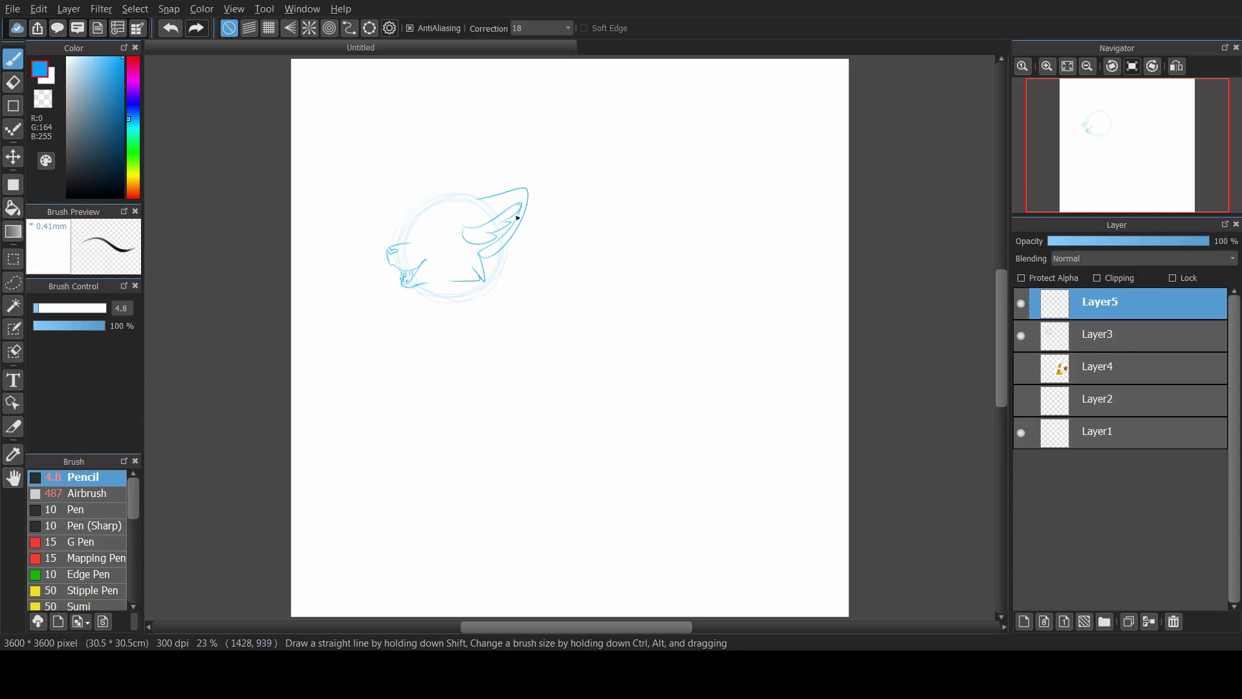
mouse_move(518, 197)
left_mouse_down()
mouse_move(478, 245)
mouse_move(473, 218)
mouse_move(519, 192)
mouse_move(470, 215)
mouse_move(476, 230)
mouse_move(490, 199)
mouse_move(408, 192)
mouse_move(423, 244)
left_mouse_up()
key("ctrl+z")
Sketch the head's eye, hair tufts and far ear, checking the character reference on Layer4
left_click(1021, 369)
left_click(1020, 368)
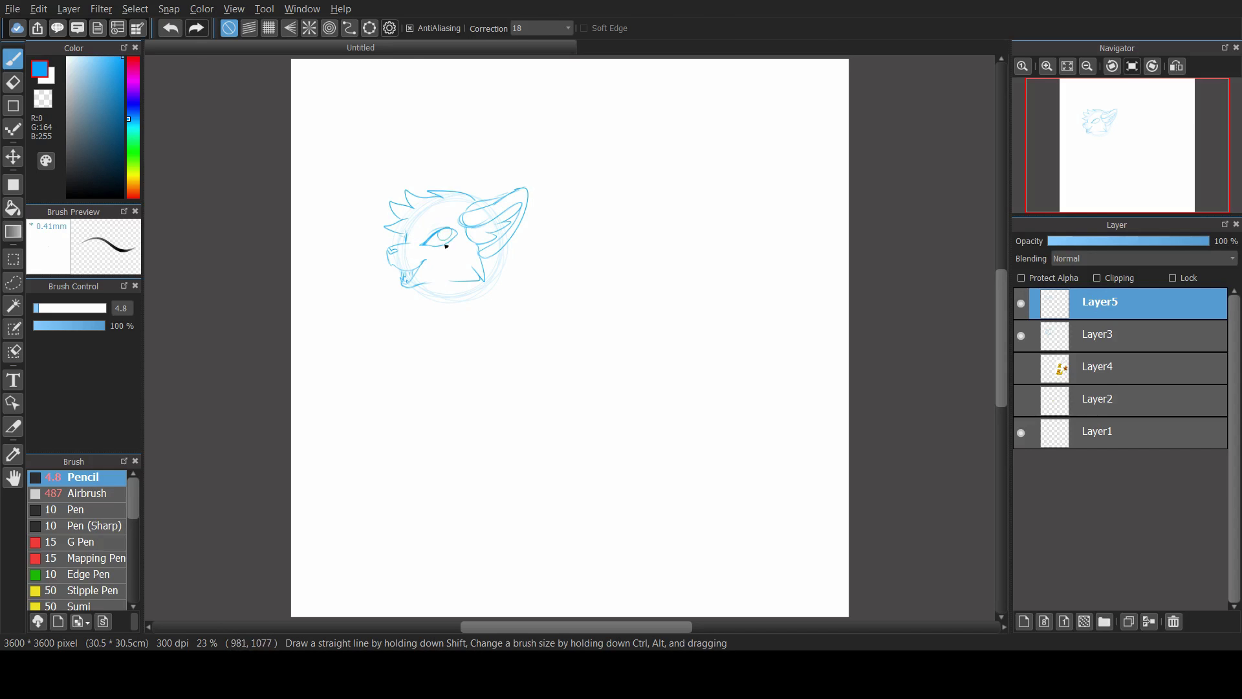
left_click_drag(421, 189, 458, 171)
left_click(1021, 368)
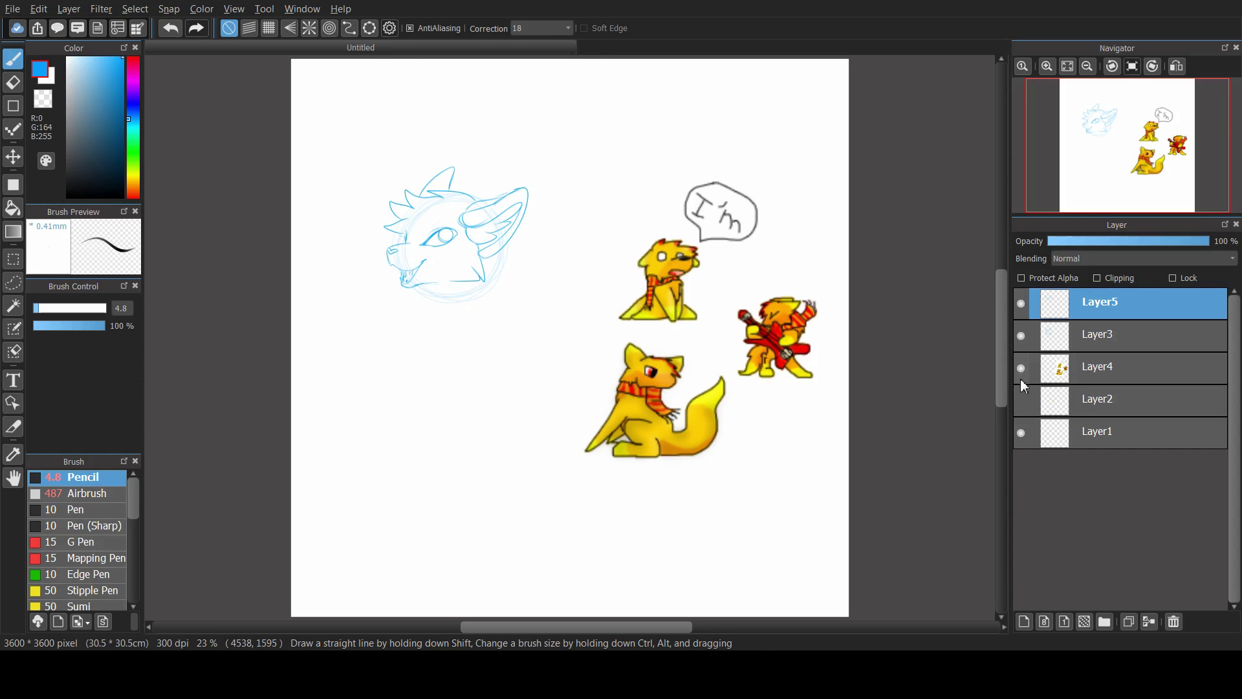
left_click(1021, 368)
Delete Layer3 with the circle guide and rough in the neck, chest, torso and both front legs on Layer5
left_click_drag(443, 284, 452, 359)
key("Delete")
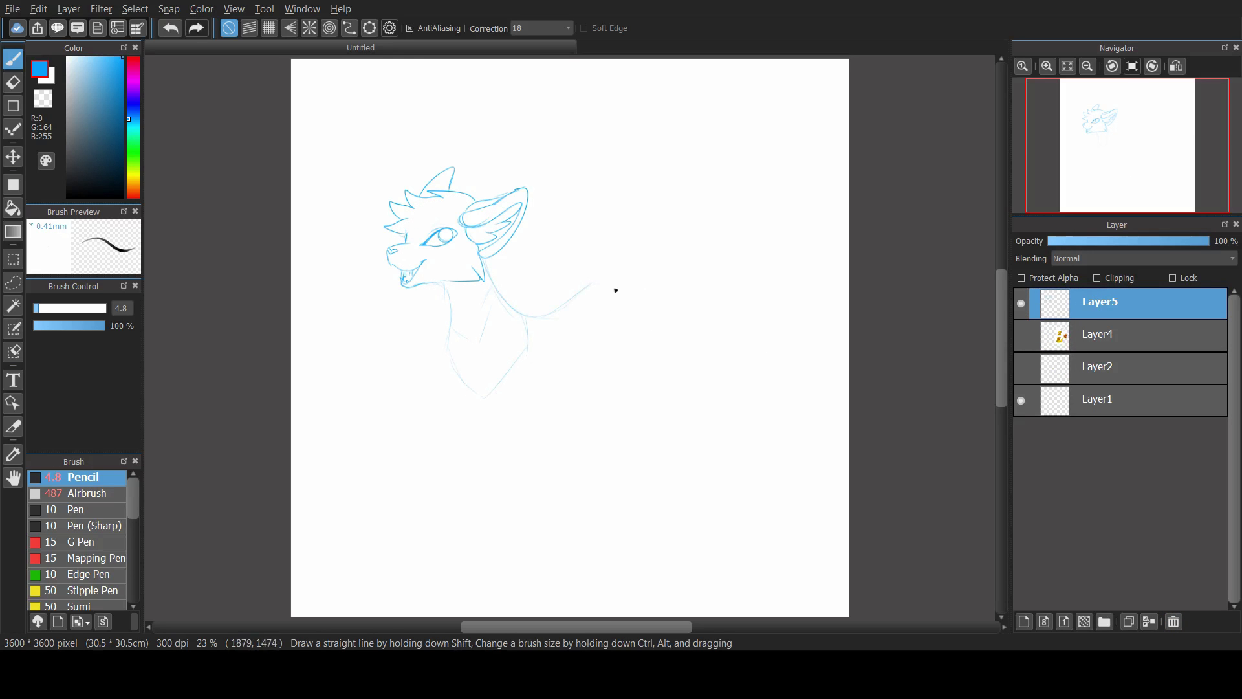
left_click_drag(463, 391, 425, 452)
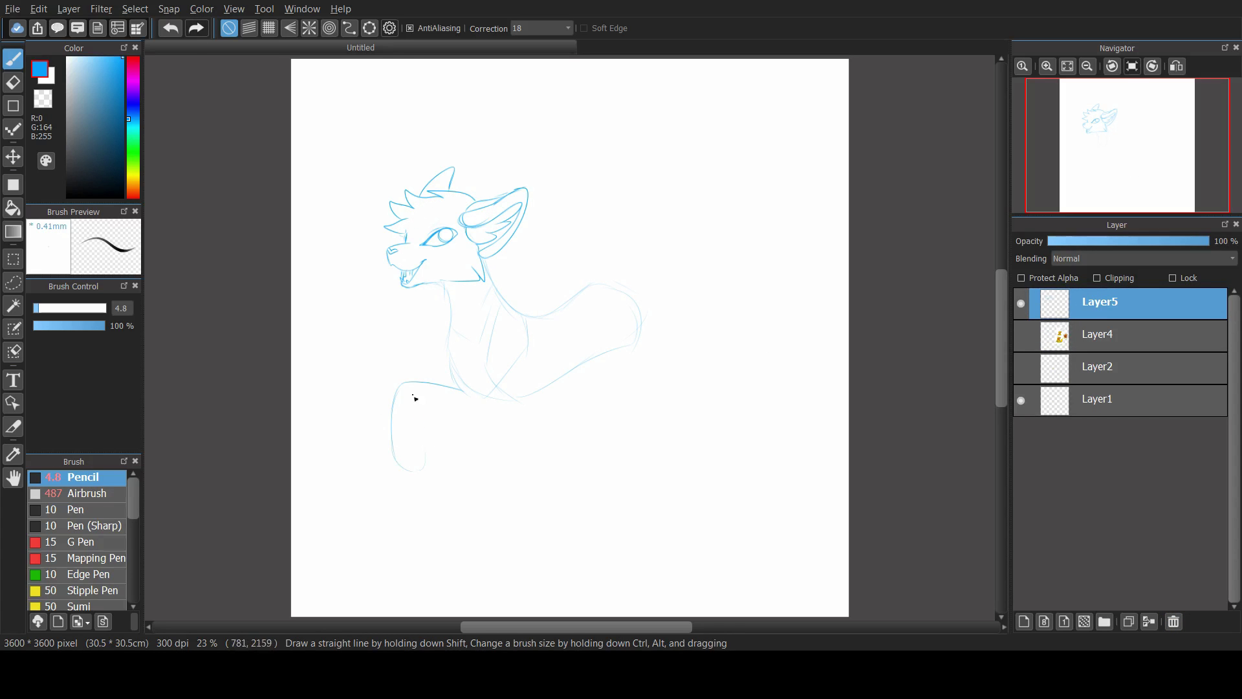
mouse_move(417, 402)
left_mouse_down()
mouse_move(535, 396)
mouse_move(446, 481)
mouse_move(501, 418)
mouse_move(471, 450)
left_mouse_up()
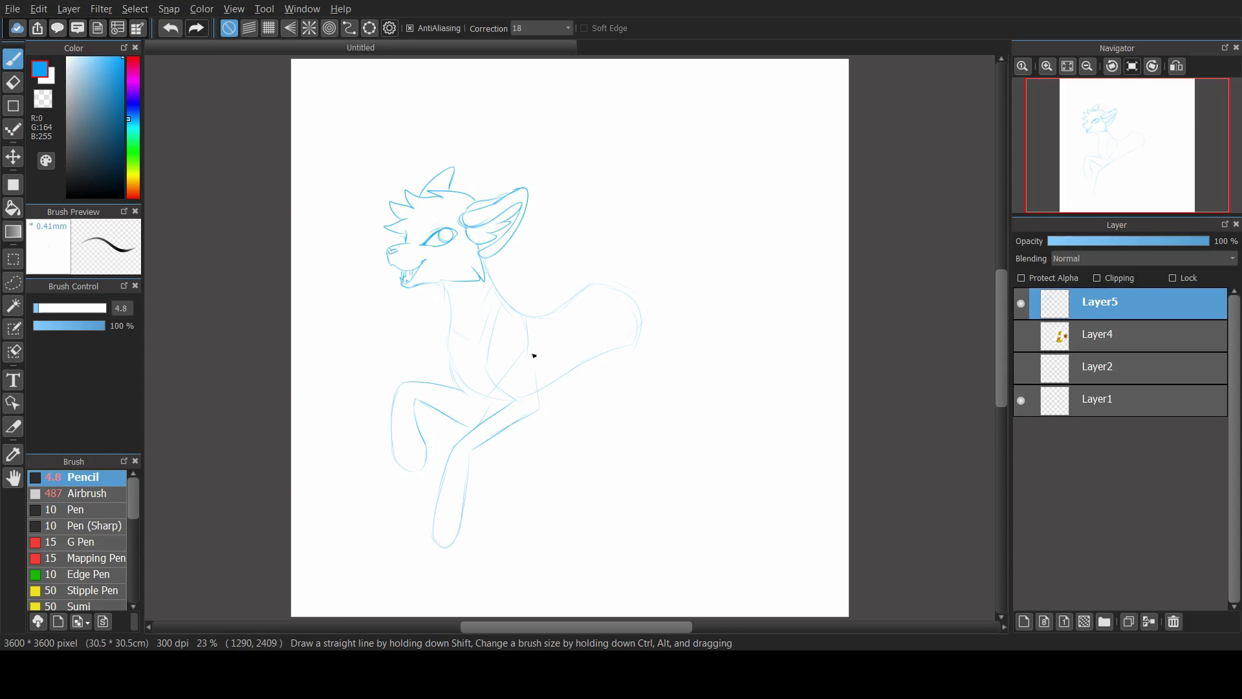
Sketch the shoulder line, an oval for the haunch, the hind leg's start and a curved tail guide
left_click_drag(535, 355, 536, 411)
left_click_drag(592, 287, 636, 396)
left_click_drag(603, 290, 667, 236)
Sketch the scarf wrapped around the neck with fur tufts at the chest and behind the cheek
mouse_move(496, 285)
left_mouse_down()
mouse_move(466, 324)
mouse_move(430, 320)
mouse_move(436, 283)
mouse_move(447, 307)
left_mouse_up()
key("ctrl+z")
key("ctrl+z")
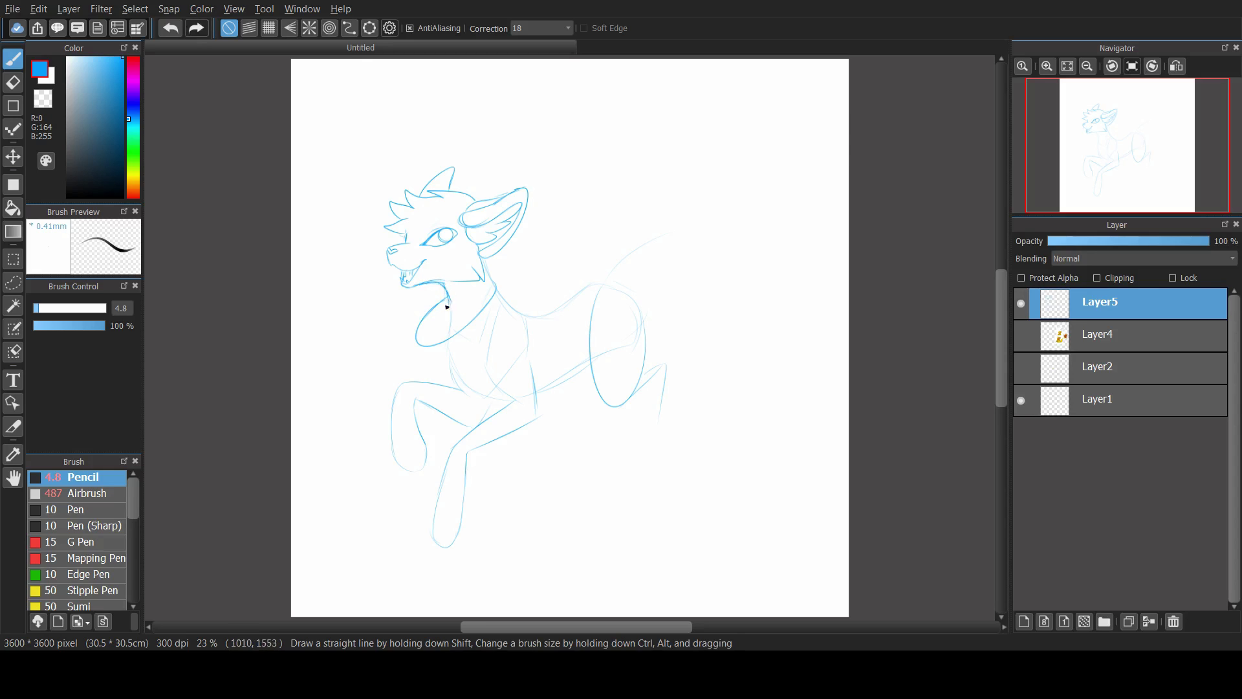
left_click_drag(500, 261, 492, 277)
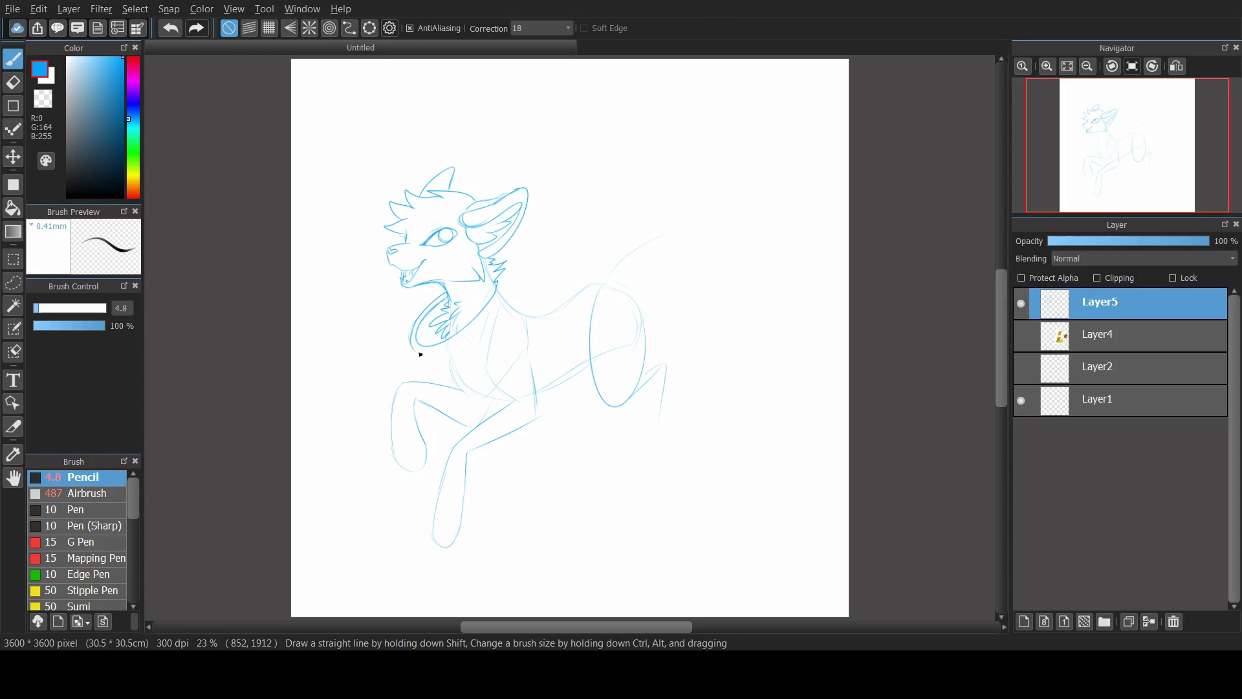
left_click_drag(455, 358, 436, 374)
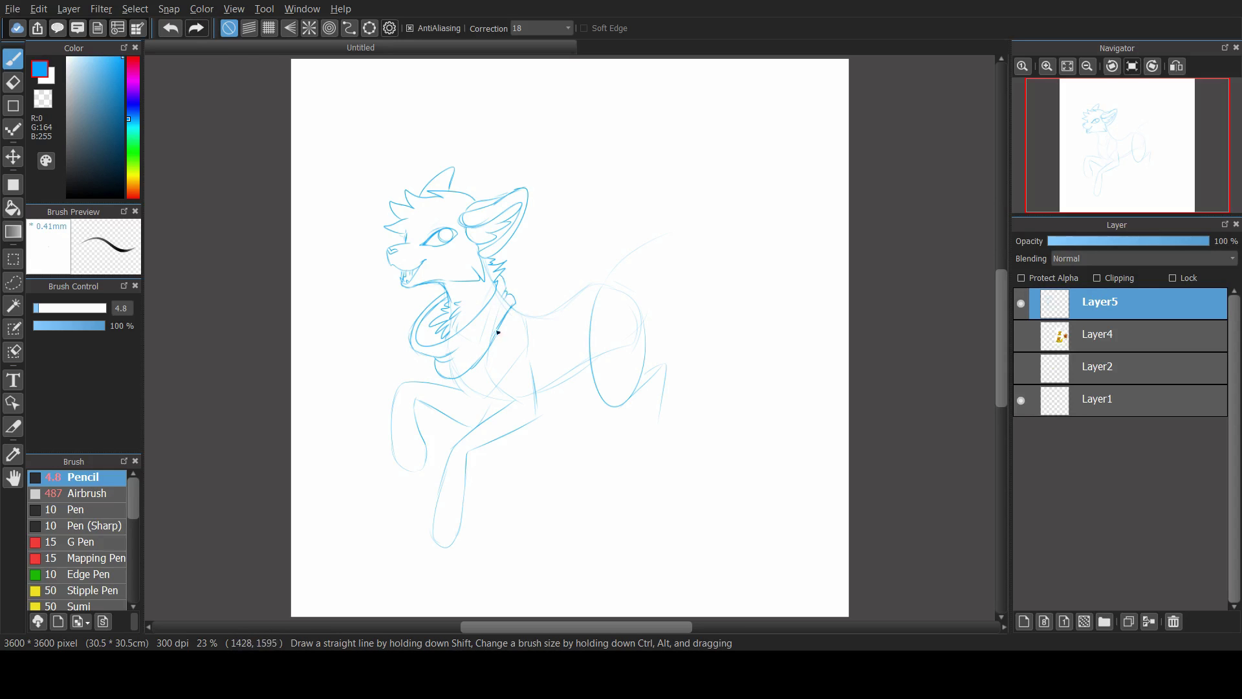
Check the Layer4 reference and sketch the scarf's long hanging end with fringe across the shoulder
left_click(1021, 334)
left_click(1021, 335)
mouse_move(473, 317)
left_mouse_down()
mouse_move(506, 302)
mouse_move(494, 288)
mouse_move(477, 324)
mouse_move(505, 278)
mouse_move(463, 330)
left_mouse_up()
key("ctrl+z")
key("ctrl+z")
key("ctrl+z")
key("ctrl+z")
key("ctrl+z")
left_click_drag(575, 389, 553, 423)
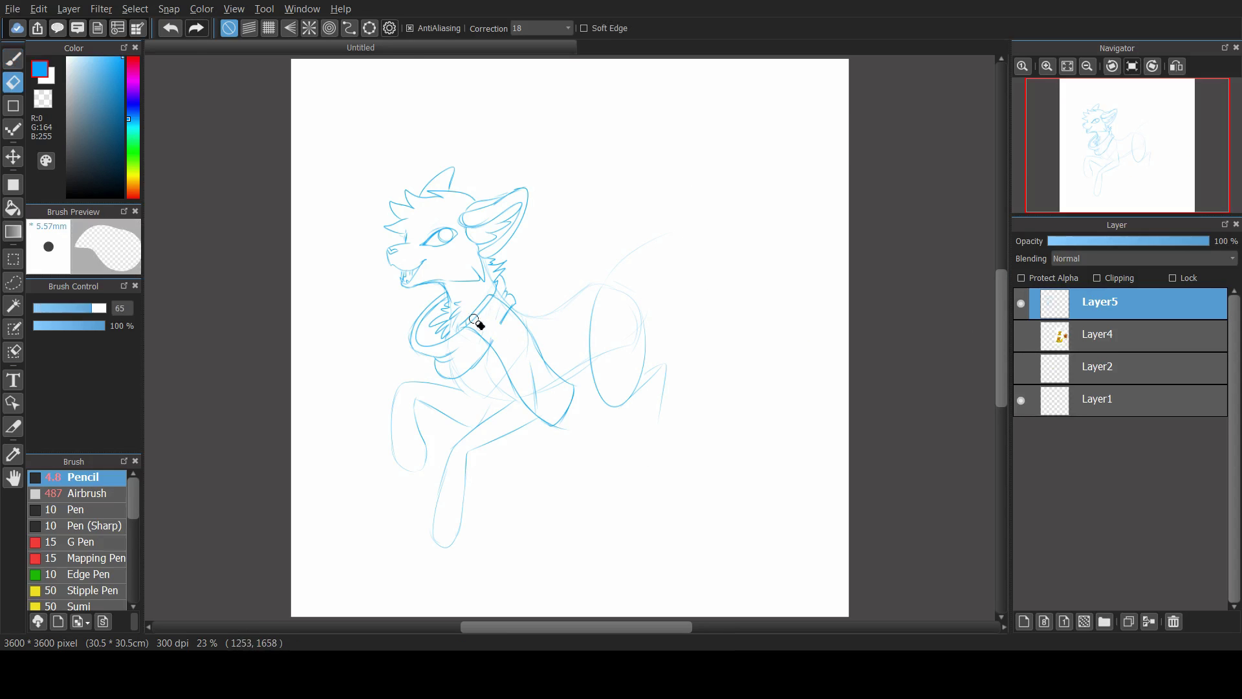
Erase construction lines crossing the scarf and redraw both front legs with paws and chest fur
left_click_drag(477, 324, 566, 407)
mouse_move(498, 354)
left_mouse_down()
mouse_move(477, 438)
mouse_move(460, 437)
mouse_move(439, 489)
mouse_move(456, 510)
left_mouse_up()
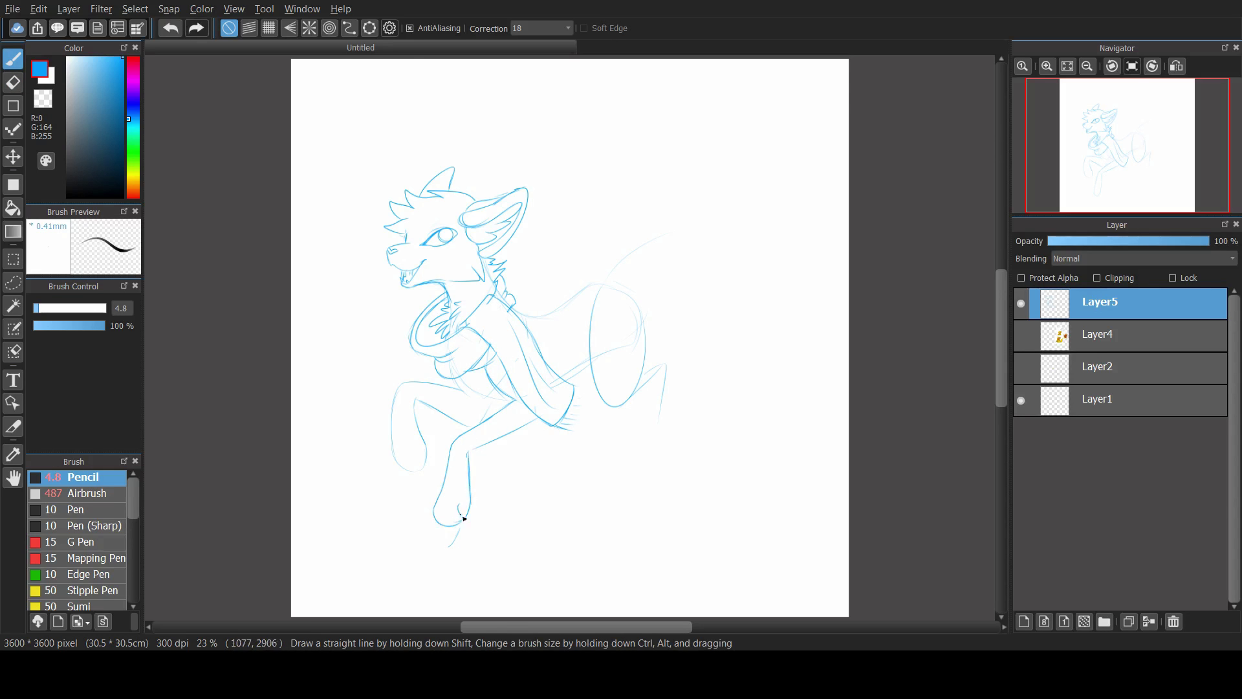
mouse_move(455, 384)
left_mouse_down()
mouse_move(409, 385)
mouse_move(469, 397)
mouse_move(422, 446)
mouse_move(458, 412)
mouse_move(477, 423)
mouse_move(405, 384)
left_mouse_up()
key("e")
key("b")
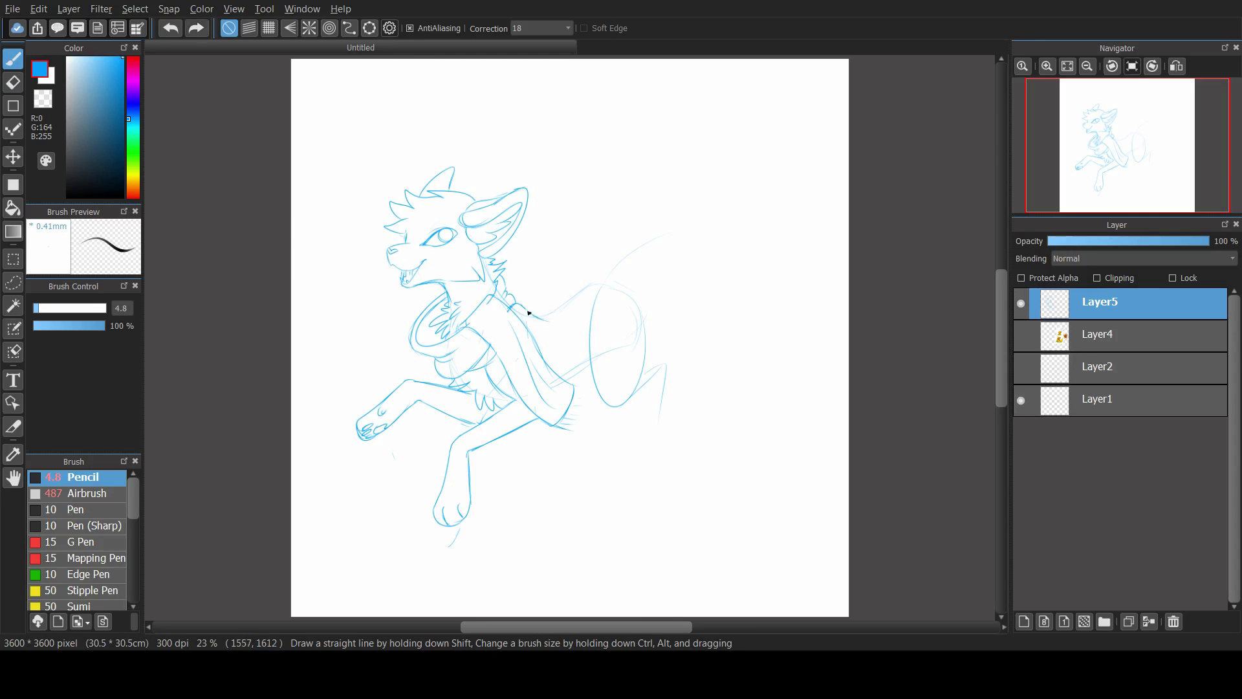
Refine the back, belly and haunch fur and sketch the near hind leg, consulting the Layer4 reference
left_click(1021, 334)
mouse_move(580, 292)
left_mouse_down()
mouse_move(605, 282)
mouse_move(581, 366)
mouse_move(630, 293)
mouse_move(655, 366)
mouse_move(664, 357)
mouse_move(628, 402)
mouse_move(637, 467)
mouse_move(668, 433)
left_mouse_up()
left_click(1021, 335)
key("e")
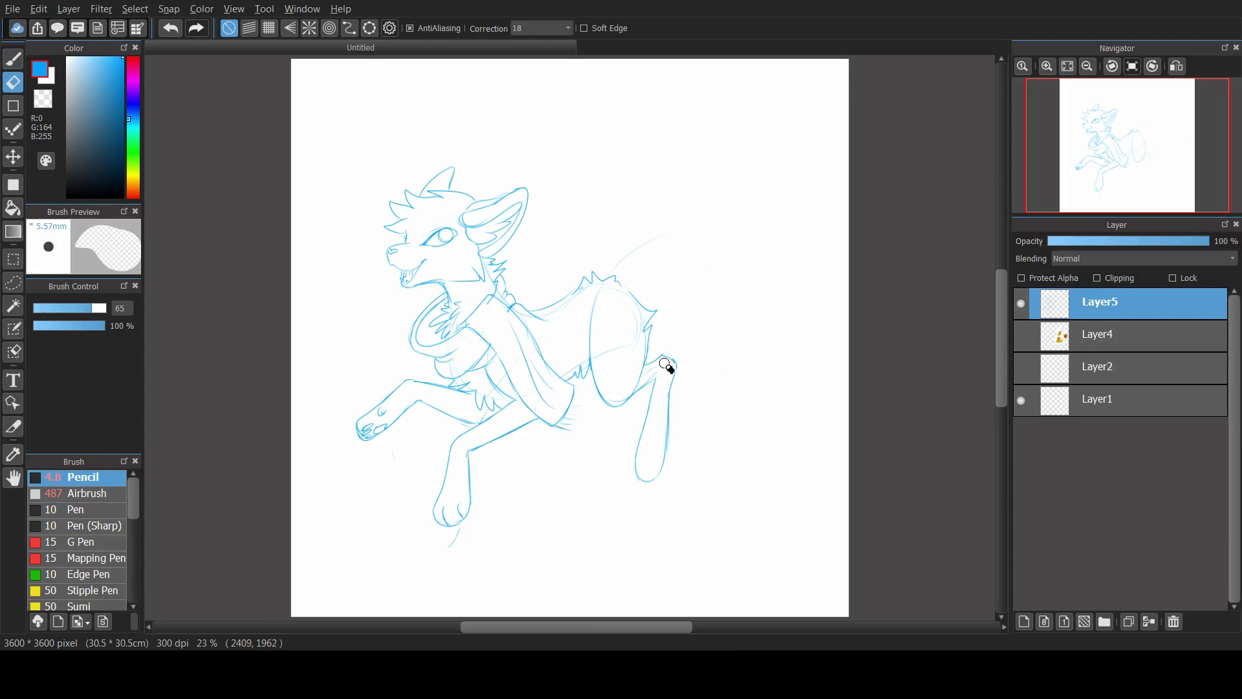
left_click_drag(518, 313, 486, 272)
key("b")
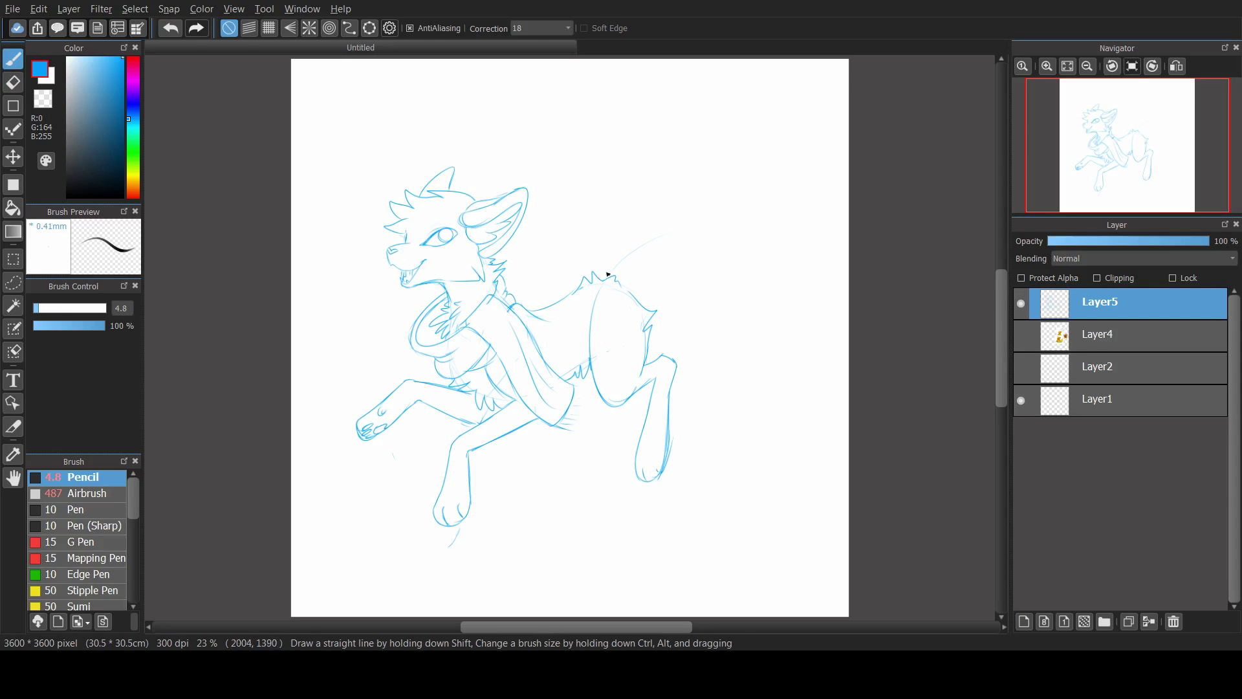
Sketch a large bushy tail curling up and over behind the haunch with jagged fur tufts
mouse_move(608, 274)
left_mouse_down()
mouse_move(623, 188)
mouse_move(716, 170)
left_mouse_up()
left_click_drag(690, 192, 780, 183)
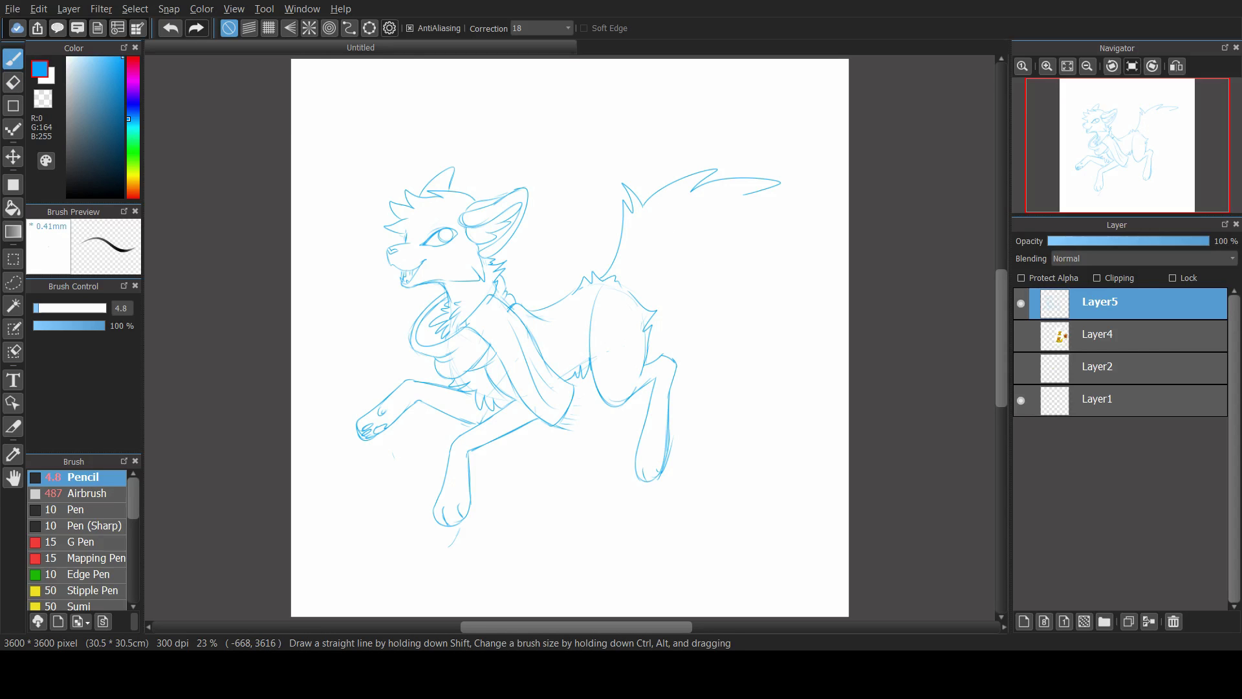
mouse_move(621, 284)
left_mouse_down()
mouse_move(698, 263)
mouse_move(712, 304)
left_mouse_up()
mouse_move(746, 194)
left_mouse_down()
mouse_move(776, 333)
mouse_move(692, 357)
left_mouse_up()
left_click_drag(701, 337, 792, 409)
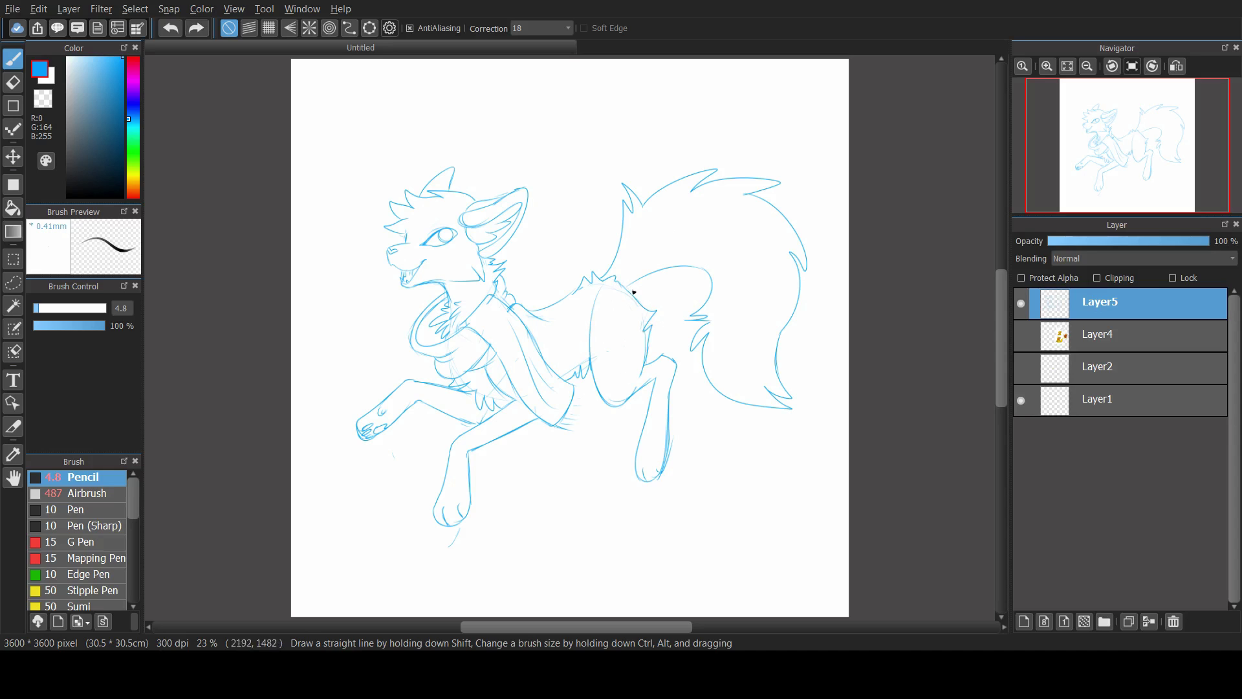
Sketch the far hind leg with its paw, add rump fur and erase stray guide lines
left_click_drag(651, 316, 679, 351)
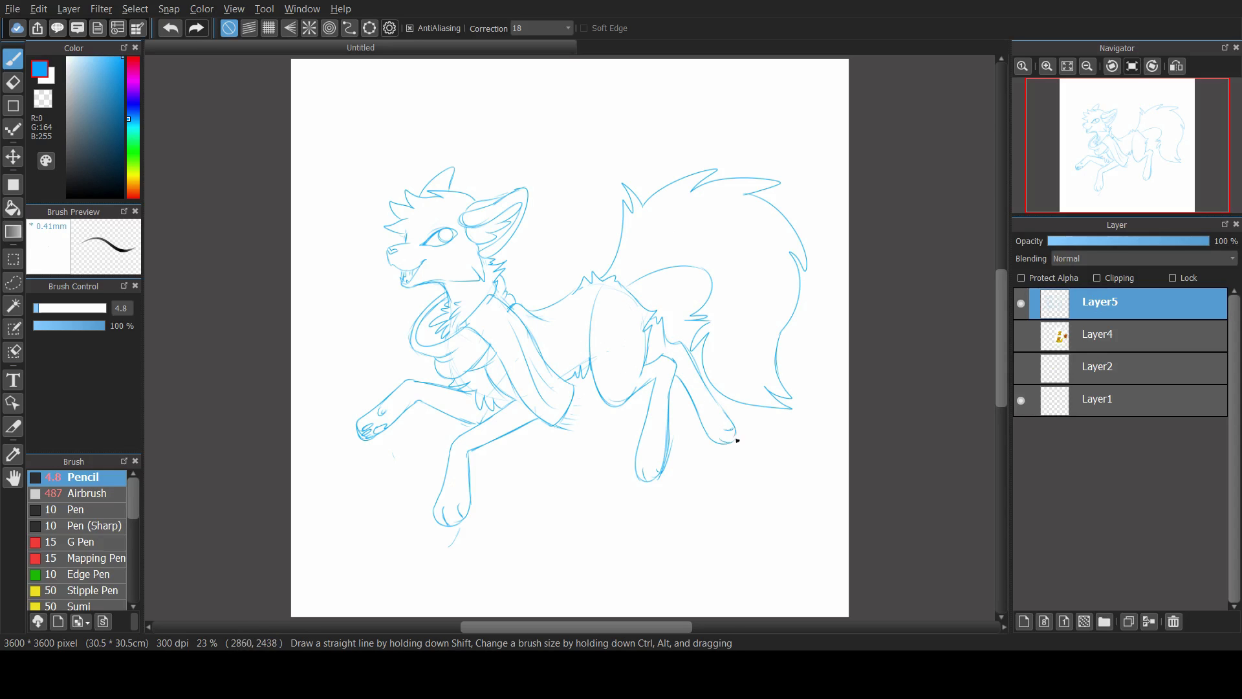
left_click_drag(646, 365, 652, 317)
key("e")
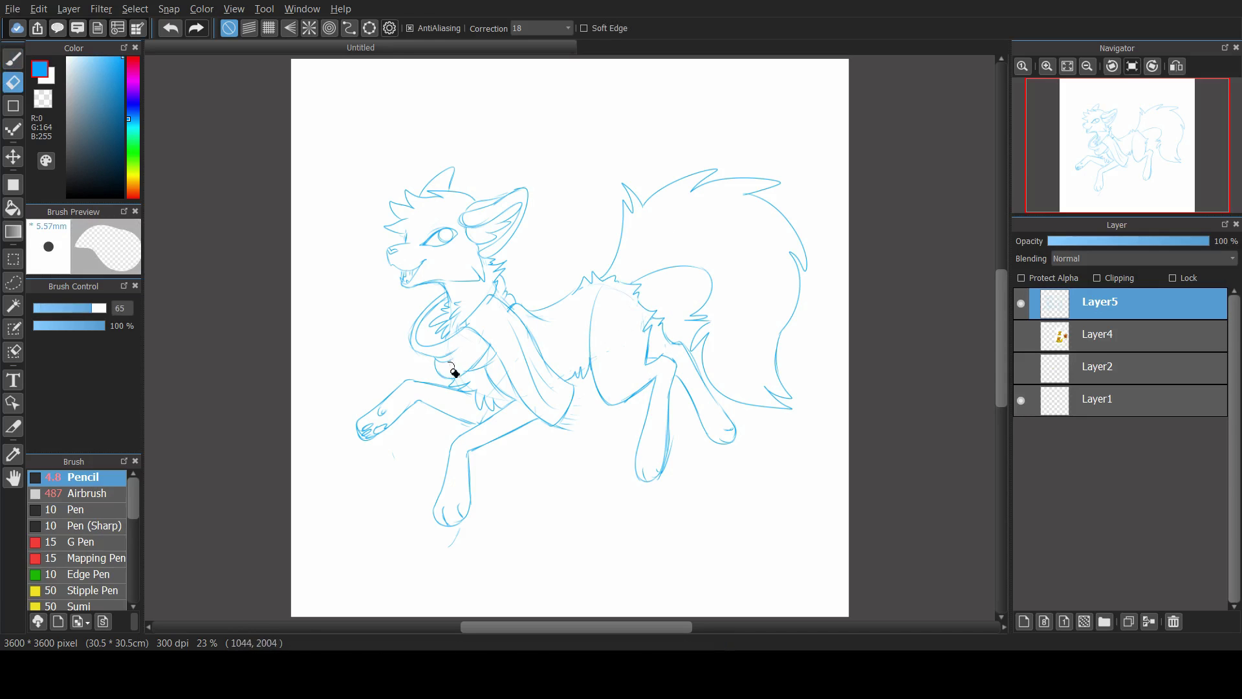
key("b")
Check the Layer4 reference and redraw the raised front leg with a paw showing its pads
left_click(1020, 335)
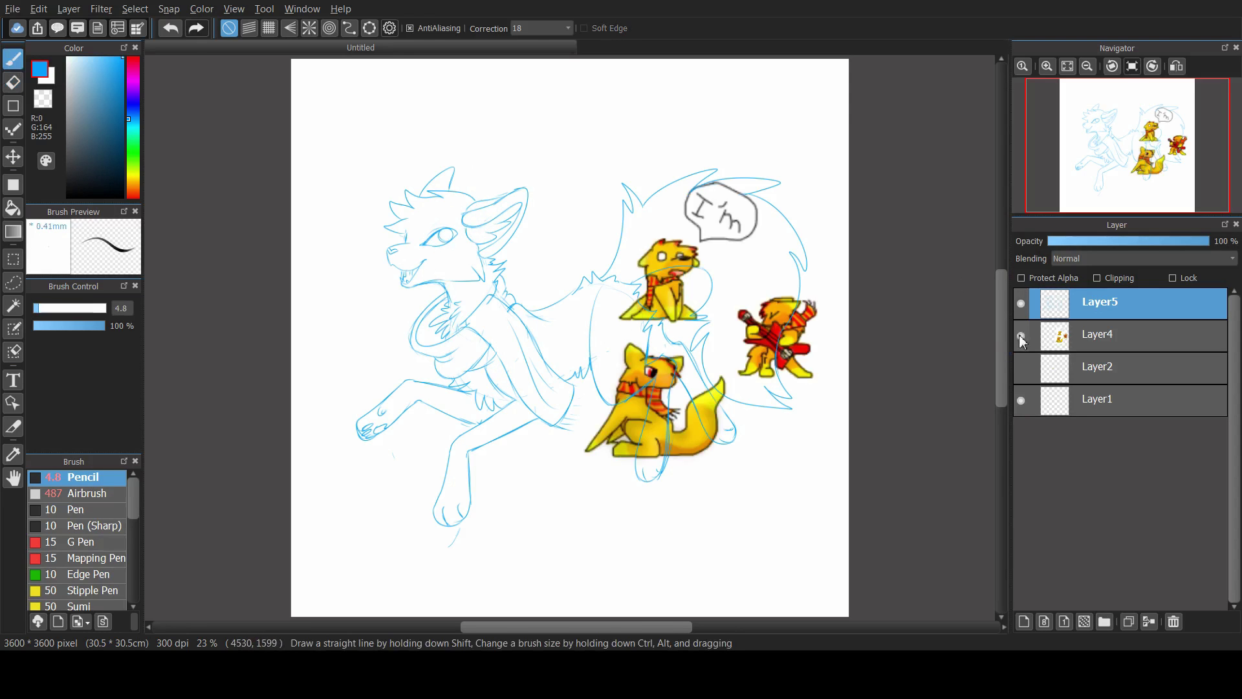
left_click(1020, 333)
key("e")
mouse_move(358, 416)
left_mouse_down()
mouse_move(384, 402)
mouse_move(364, 422)
mouse_move(370, 444)
mouse_move(410, 412)
mouse_move(412, 384)
mouse_move(458, 399)
mouse_move(480, 388)
mouse_move(454, 390)
mouse_move(476, 402)
left_mouse_up()
key("b")
key("ctrl+z")
key("ctrl+z")
key("ctrl+z")
key("e")
key("b")
key("e")
key("b")
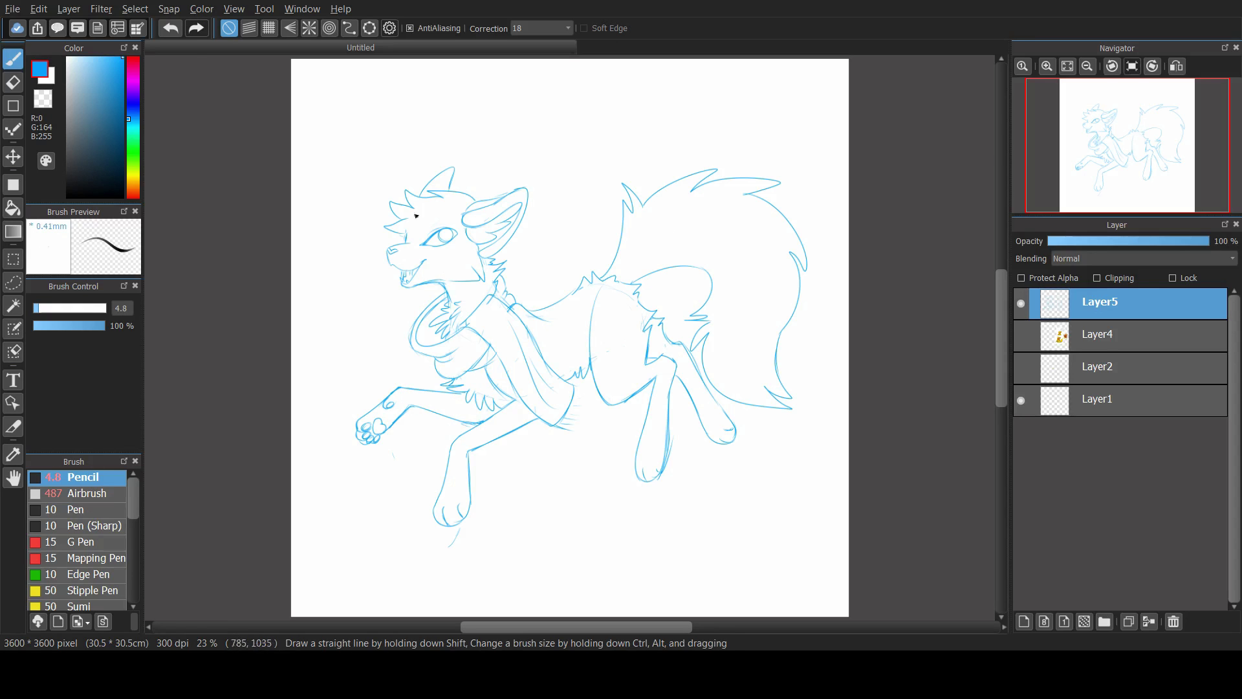
Rework the jawline and the neck fur between the head and the scarf
key("e")
key("b")
key("ctrl+z")
mouse_move(406, 289)
left_mouse_down()
mouse_move(444, 283)
mouse_move(438, 292)
left_mouse_up()
key("ctrl+z")
key("e")
key("b")
key("ctrl+z")
key("ctrl+z")
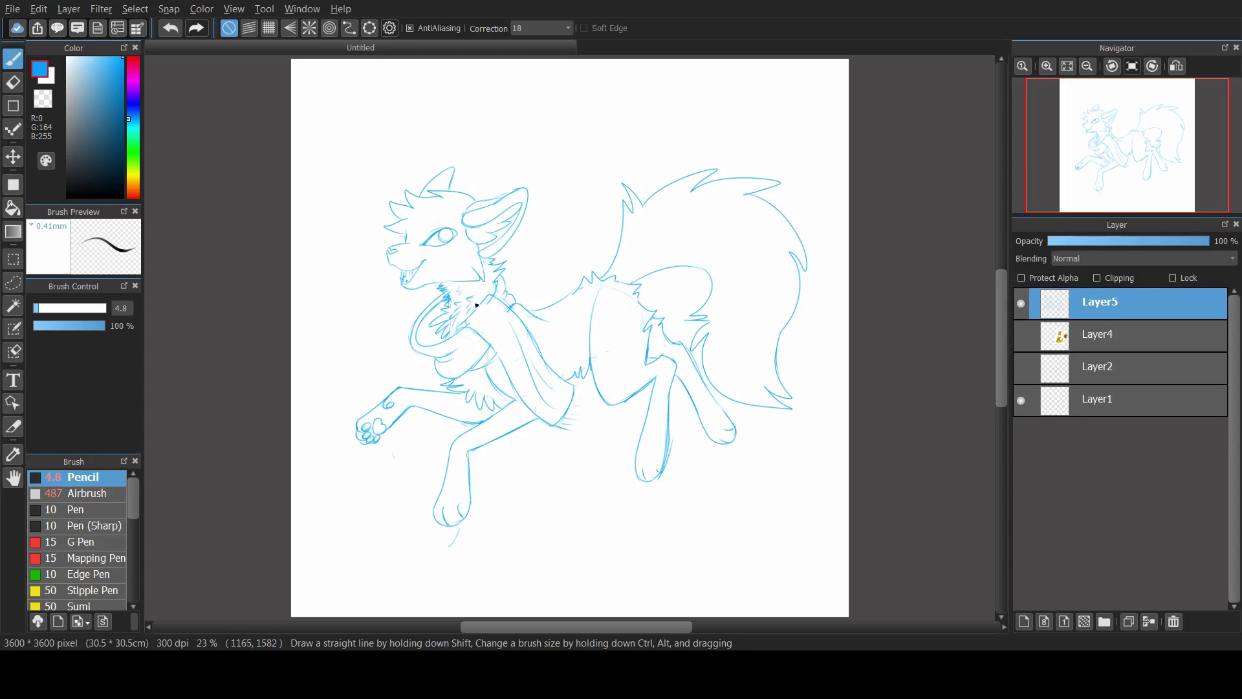
Reposition the head lower and closer to the scarf and tidy the neck lines
key("ctrl+z")
key("ctrl+z")
key("e")
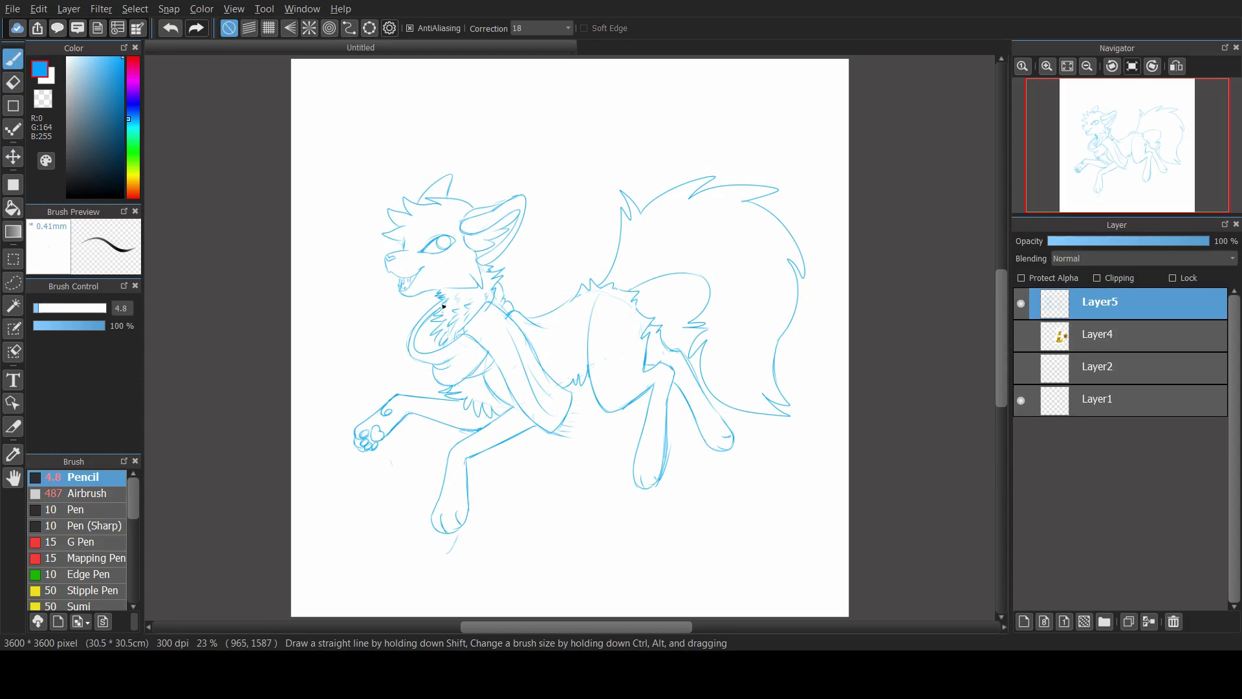
key("ctrl+z")
key("ctrl+z")
key("ctrl+z")
key("b")
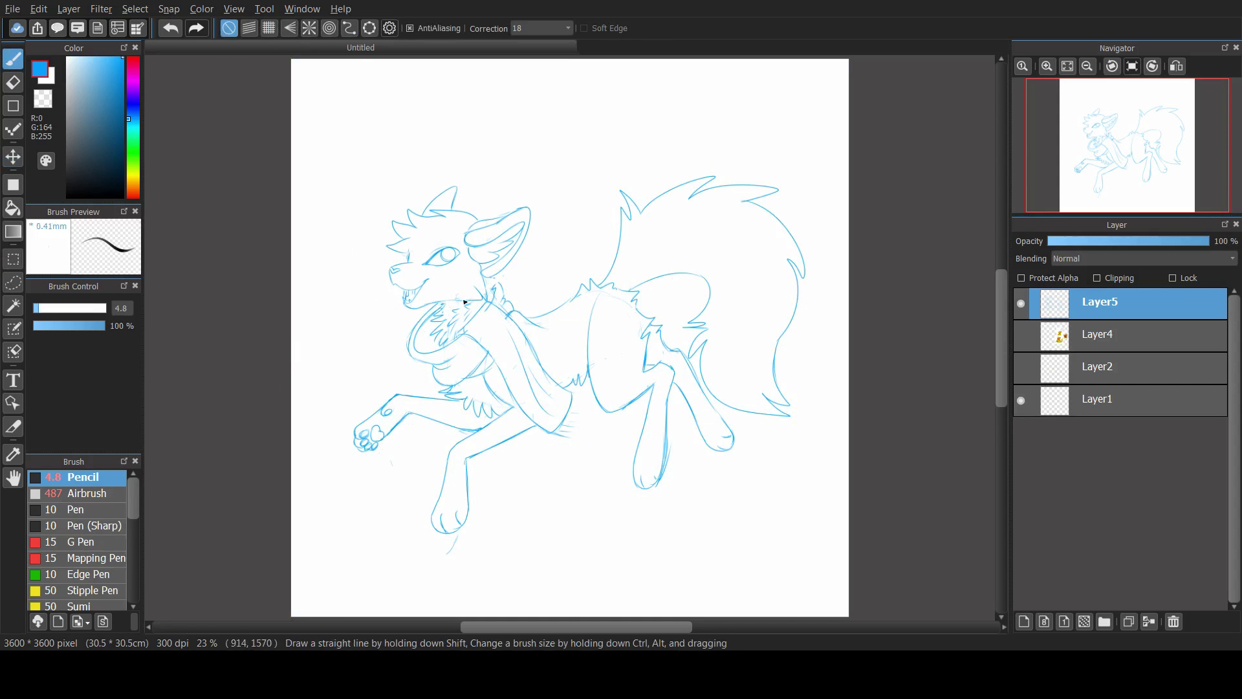
Crop the canvas to a rectangle around the fox and recolour the alpha-protected sketch lines dark red
key("m")
left_click_drag(322, 157, 822, 546)
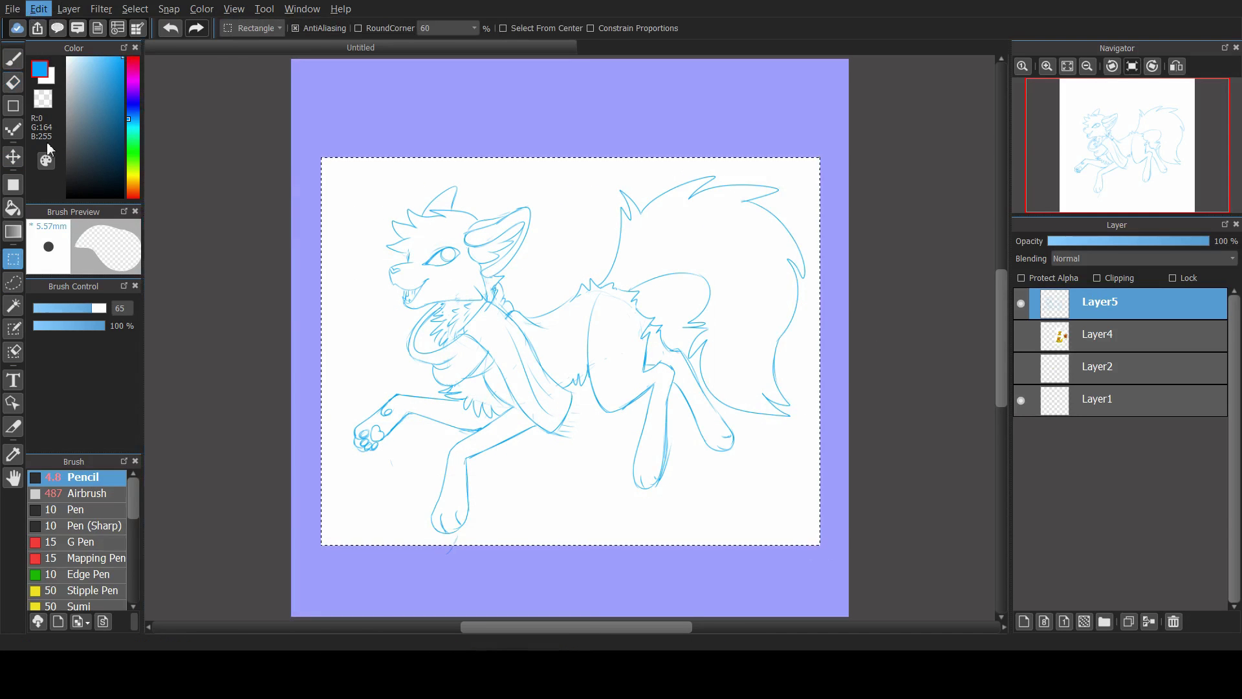
left_click(1110, 278)
left_click(1110, 278)
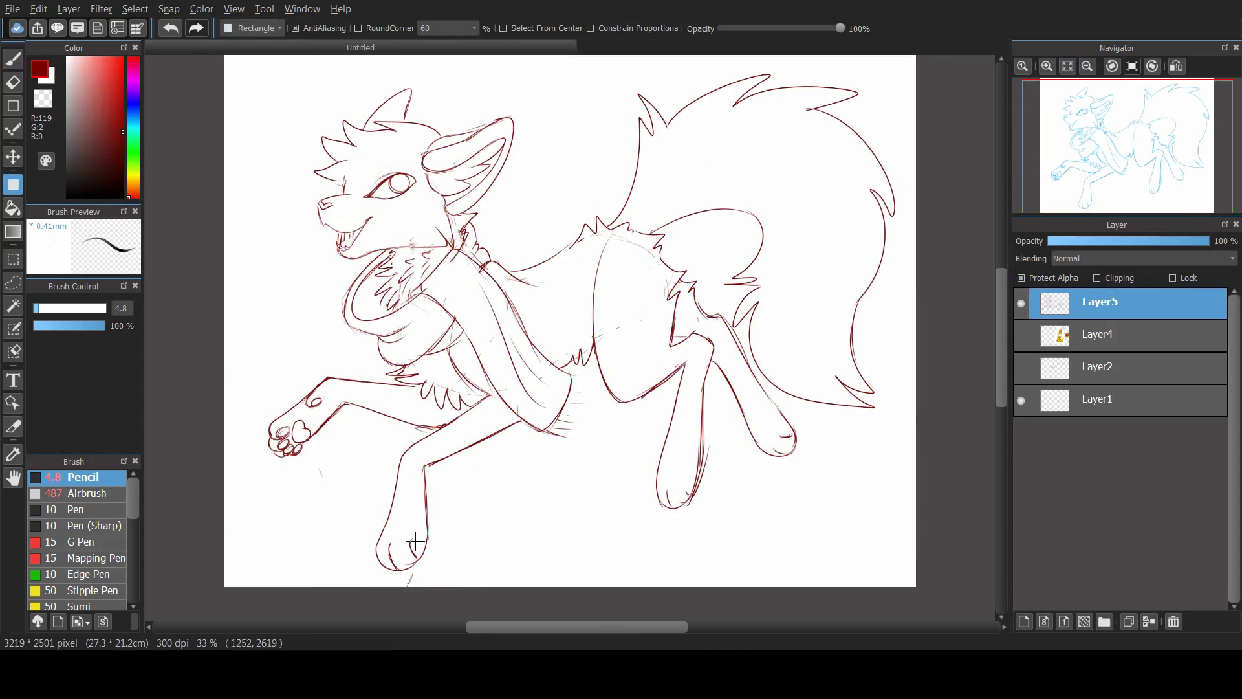
Thicken the lines of both eyes and the ear's upper edge with a 13.6 px dark red pencil
key("e")
key("b")
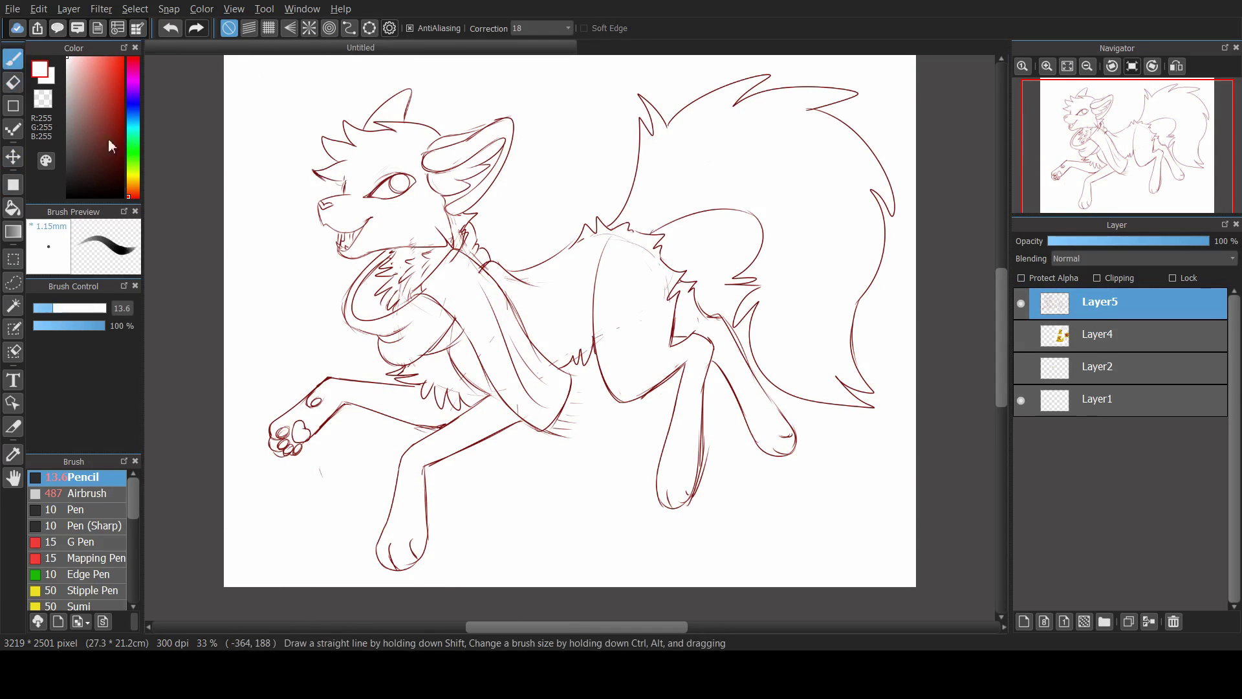
left_click(378, 192, "alt")
left_click_drag(315, 172, 351, 184)
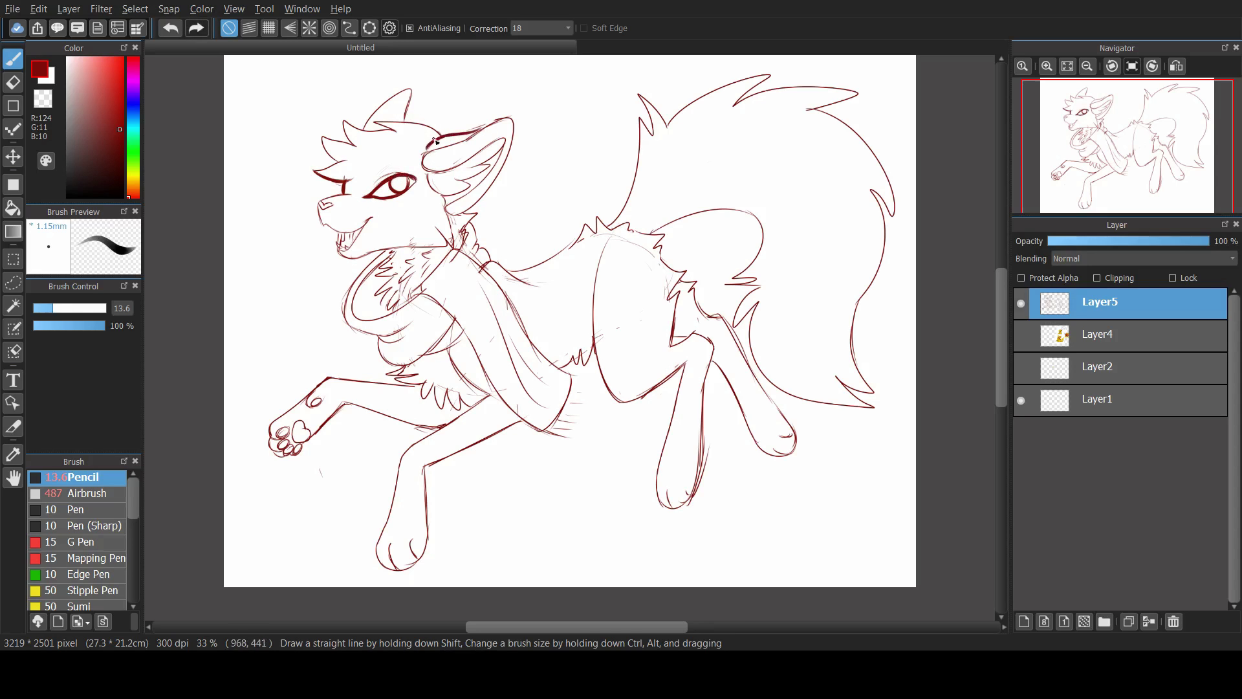
Clean up the scarf's hanging end and thicken its outline and the near front leg's lines
key("e")
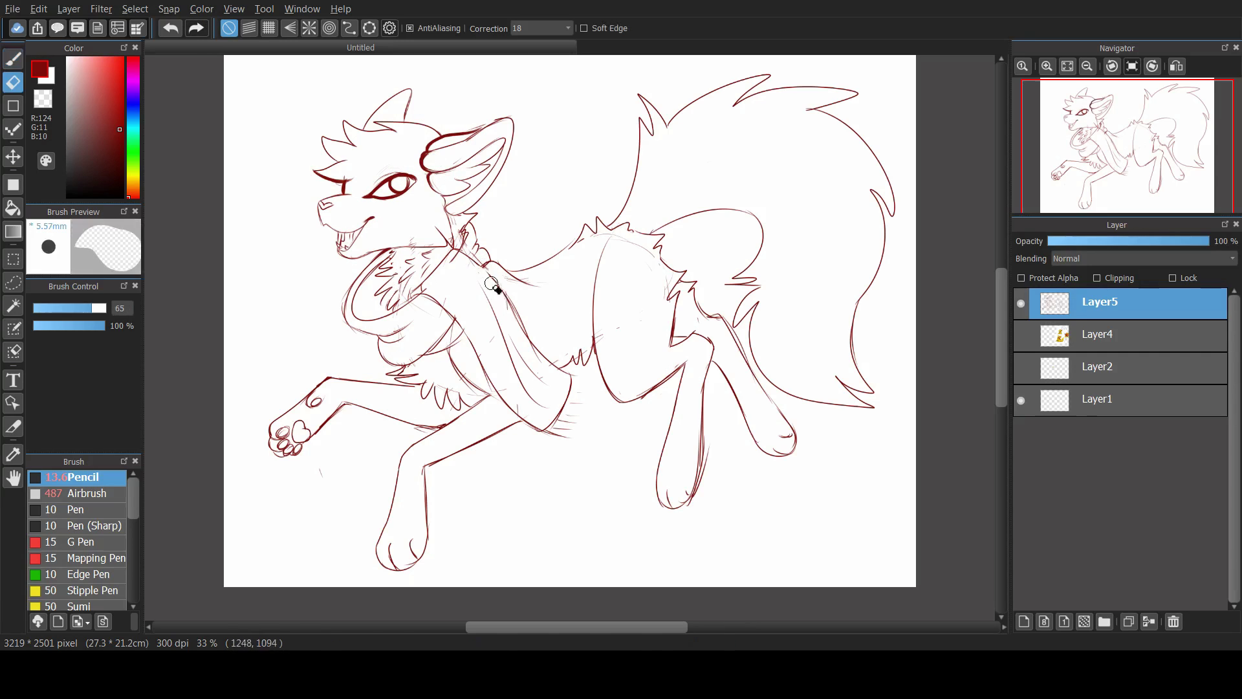
key("b")
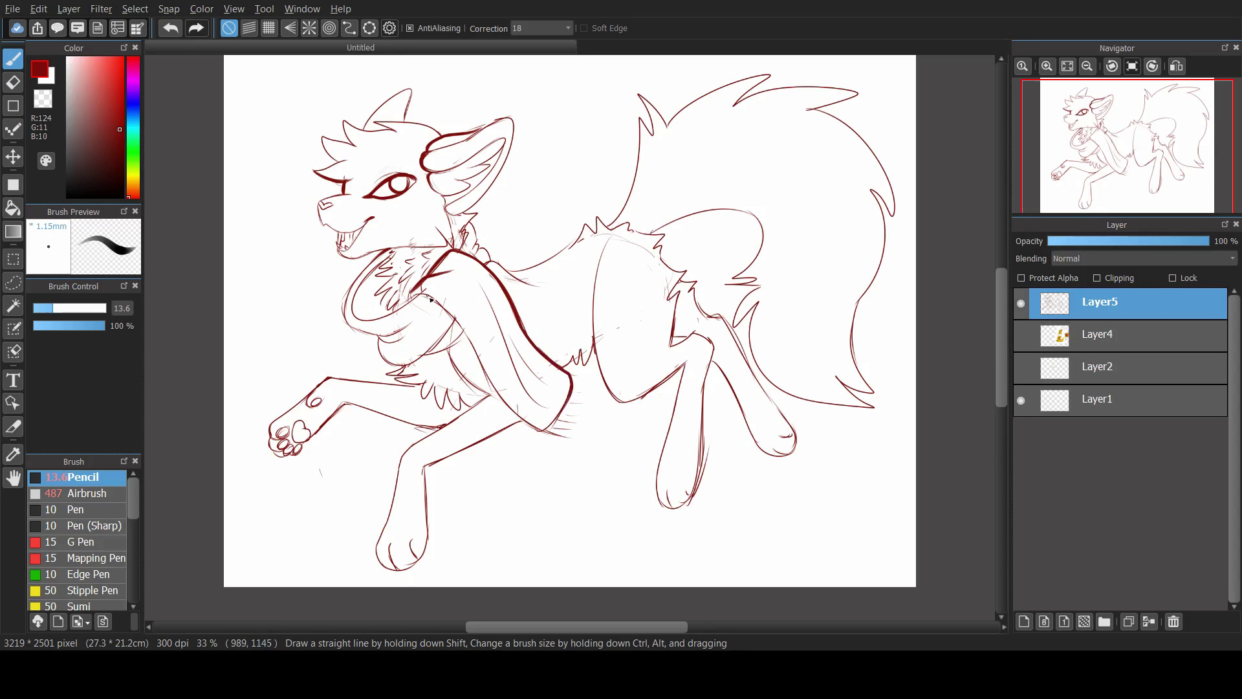
mouse_move(409, 294)
left_mouse_down()
mouse_move(478, 347)
mouse_move(547, 428)
left_mouse_up()
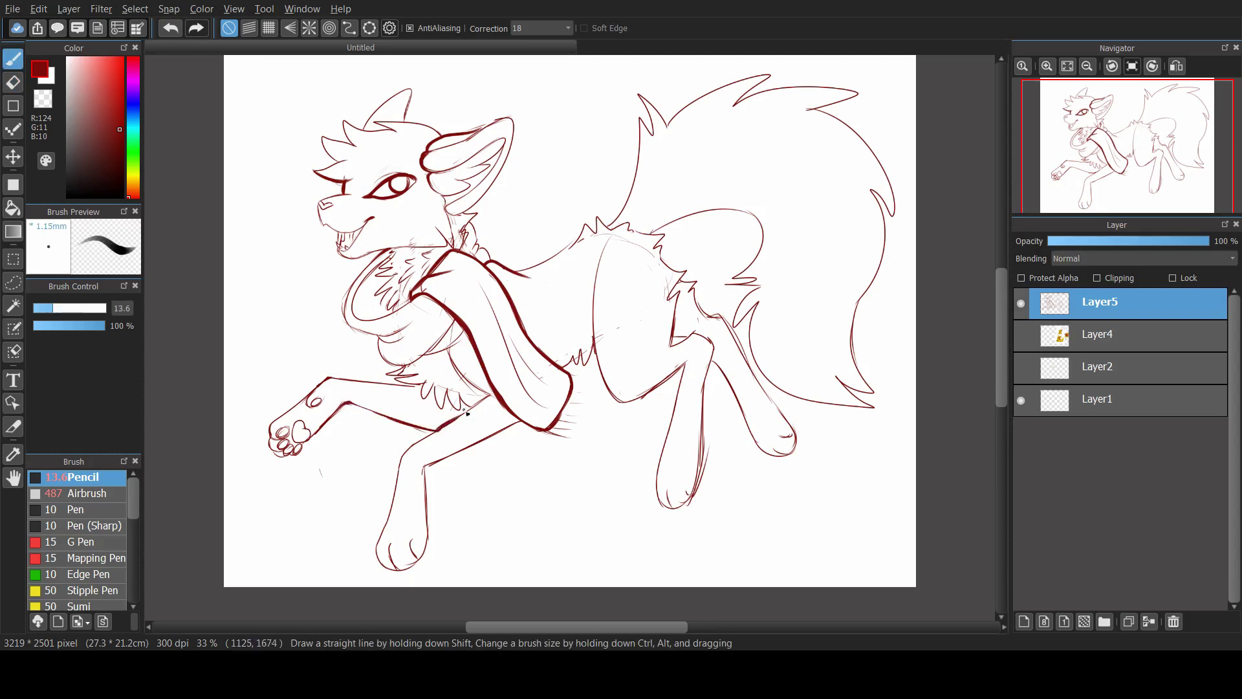
mouse_move(404, 437)
left_mouse_down()
mouse_move(490, 396)
mouse_move(432, 469)
mouse_move(447, 453)
left_mouse_up()
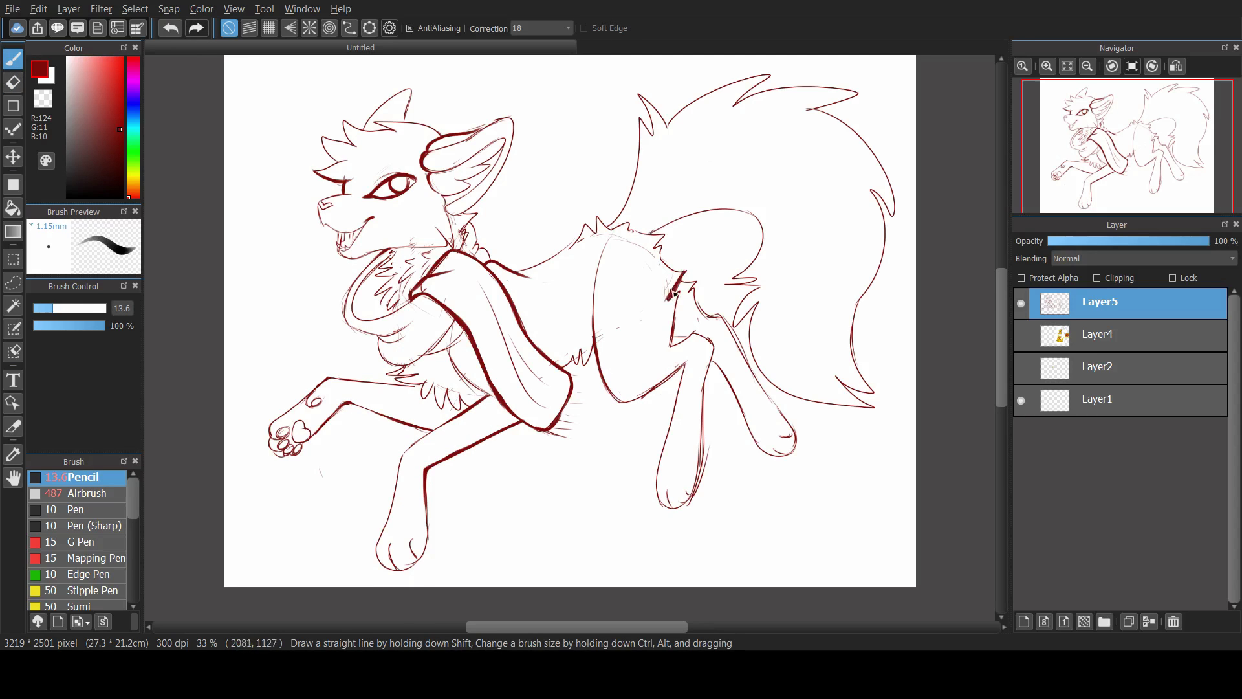
Erase stray lines on the near hind leg and thicken the haunch, rump and knee outlines
key("e")
mouse_move(674, 294)
left_mouse_down()
mouse_move(703, 393)
mouse_move(694, 488)
mouse_move(710, 391)
left_mouse_up()
key("b")
key("e")
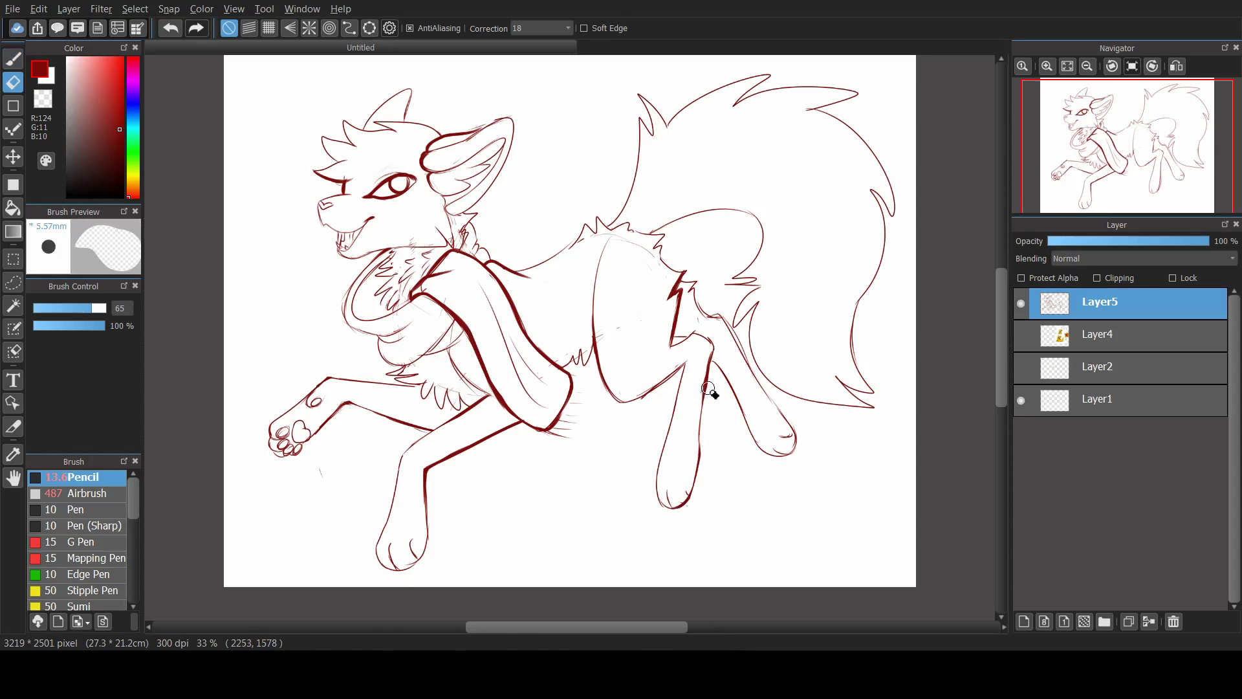
key("b")
mouse_move(669, 346)
left_mouse_down()
mouse_move(693, 334)
mouse_move(713, 365)
left_mouse_up()
left_click_drag(608, 400, 685, 361)
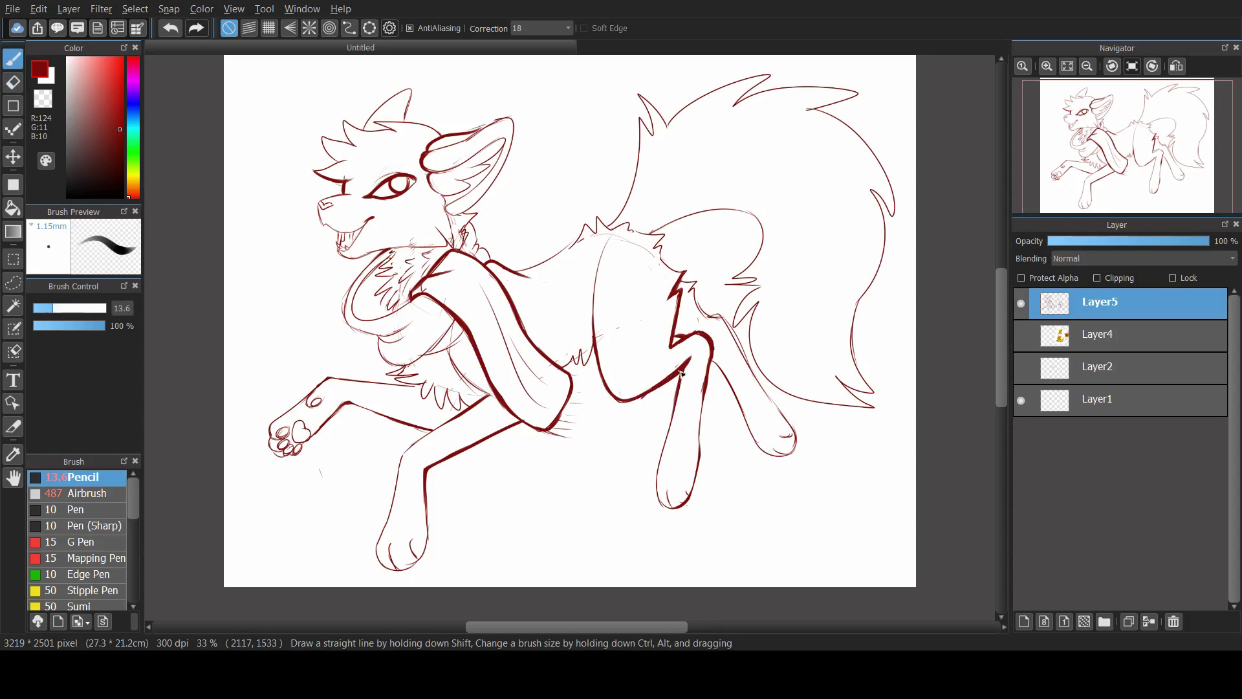
Thicken the lines under the scarf wrap and along the back and rump fur, erasing stray marks
left_click_drag(414, 324, 469, 365)
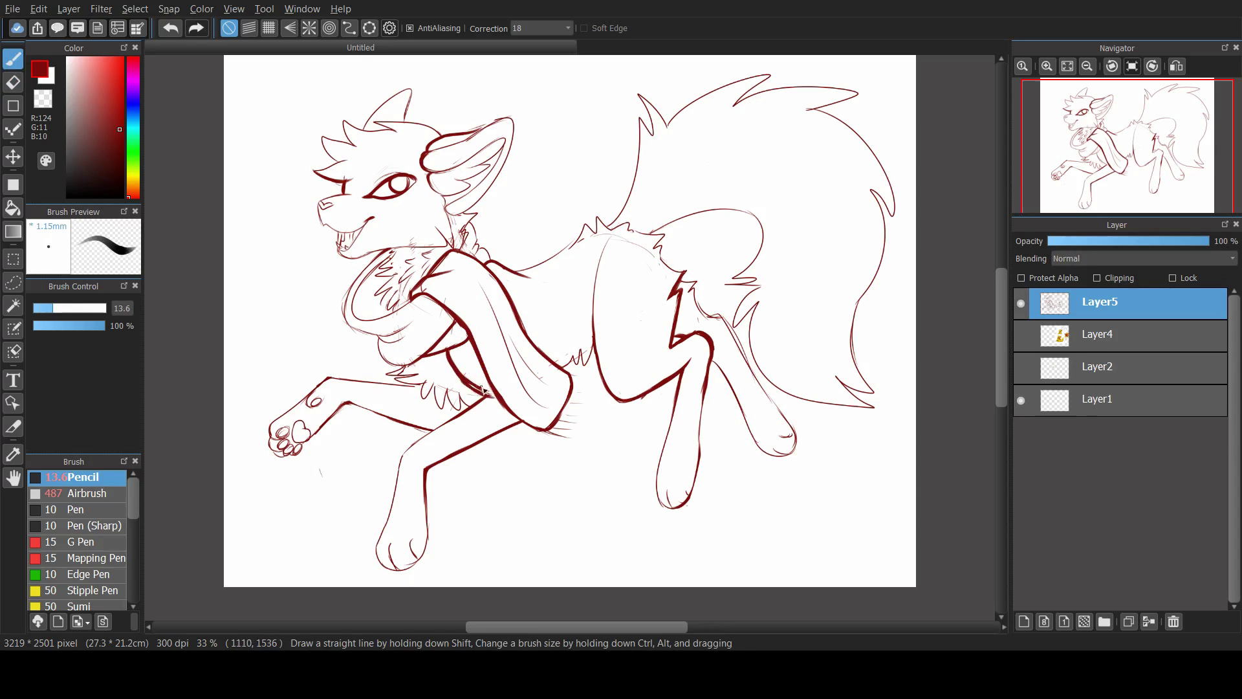
mouse_move(627, 203)
left_mouse_down()
mouse_move(596, 234)
mouse_move(605, 228)
left_mouse_up()
key("e")
key("b")
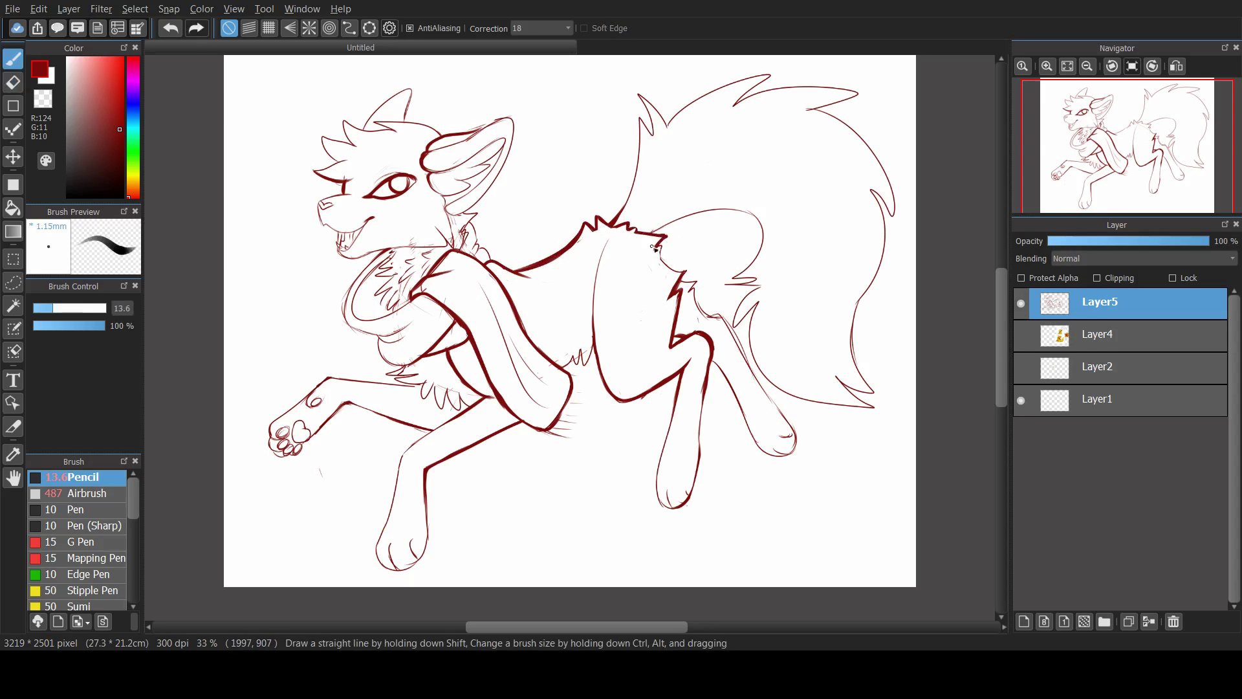
Thicken the lines of the near hind leg, the fur below the rump and the far hind leg
left_click_drag(705, 356, 698, 489)
left_click_drag(744, 406, 714, 357)
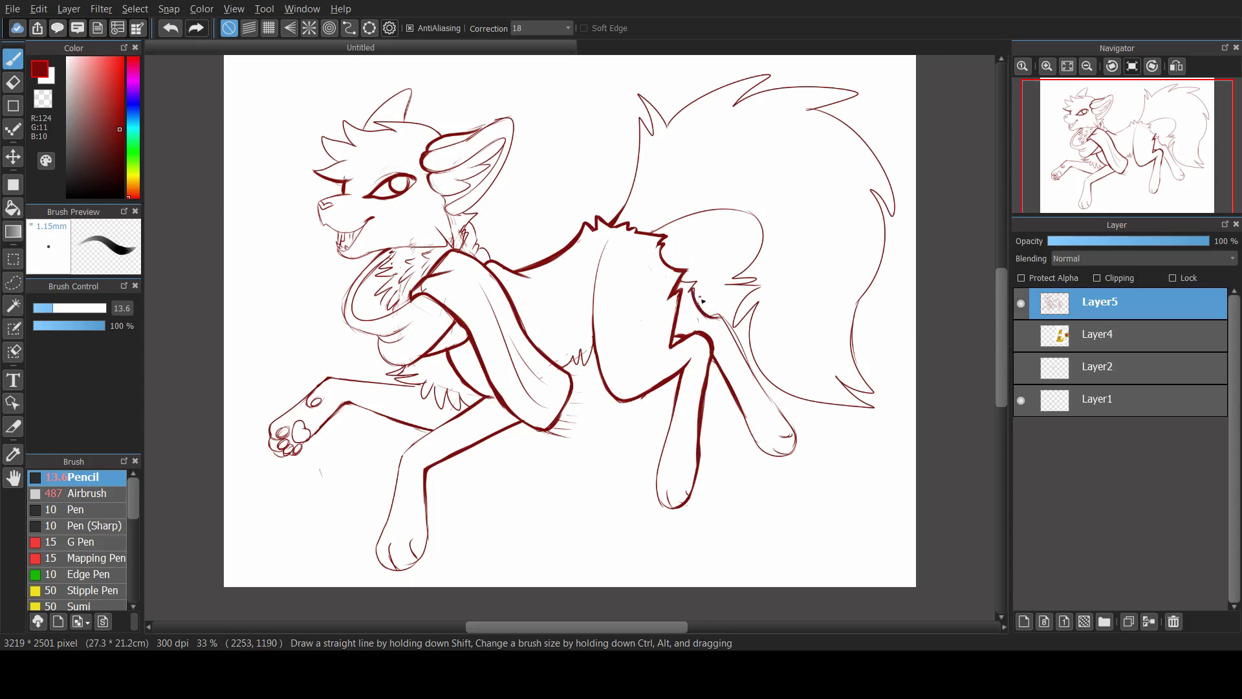
left_click_drag(692, 289, 730, 332)
left_click_drag(770, 318, 728, 393)
left_click_drag(728, 329, 785, 424)
key("ctrl+z")
Thicken the tail's lower inner edge and the fur tuft above it, redrawing the tuft stroke once
mouse_move(753, 304)
left_mouse_down()
mouse_move(788, 394)
mouse_move(804, 401)
left_mouse_up()
left_click_drag(765, 286, 733, 327)
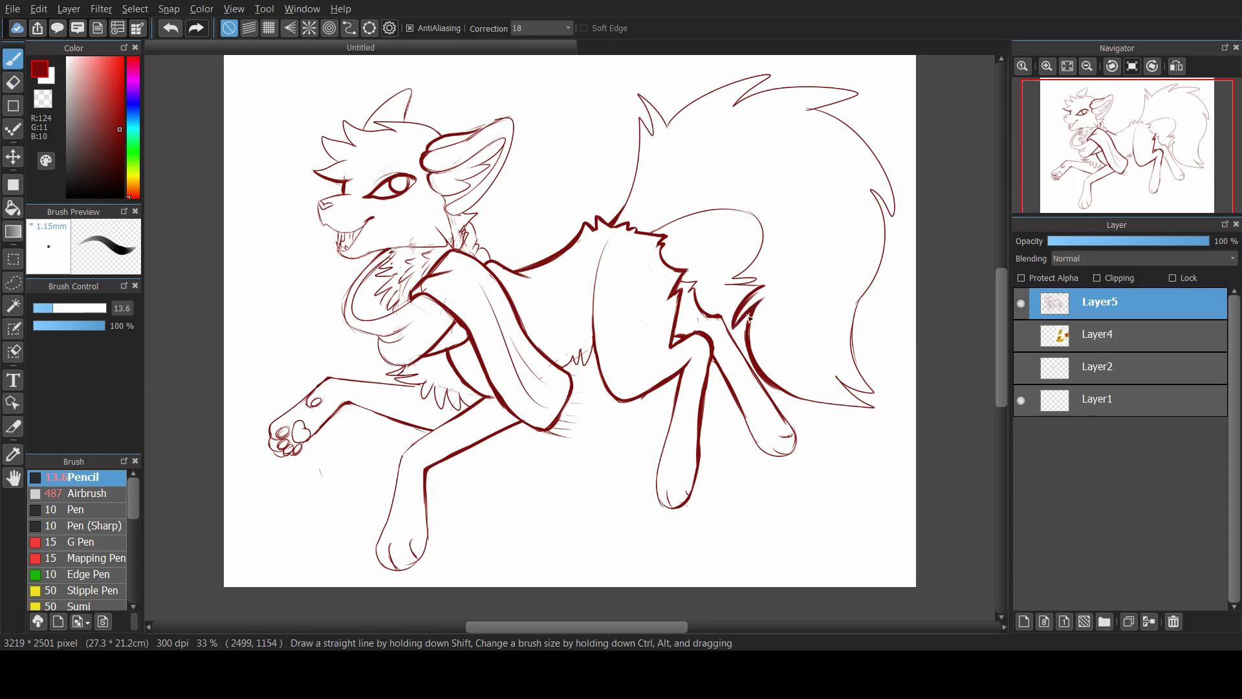
key("ctrl+z")
left_click_drag(766, 274, 728, 320)
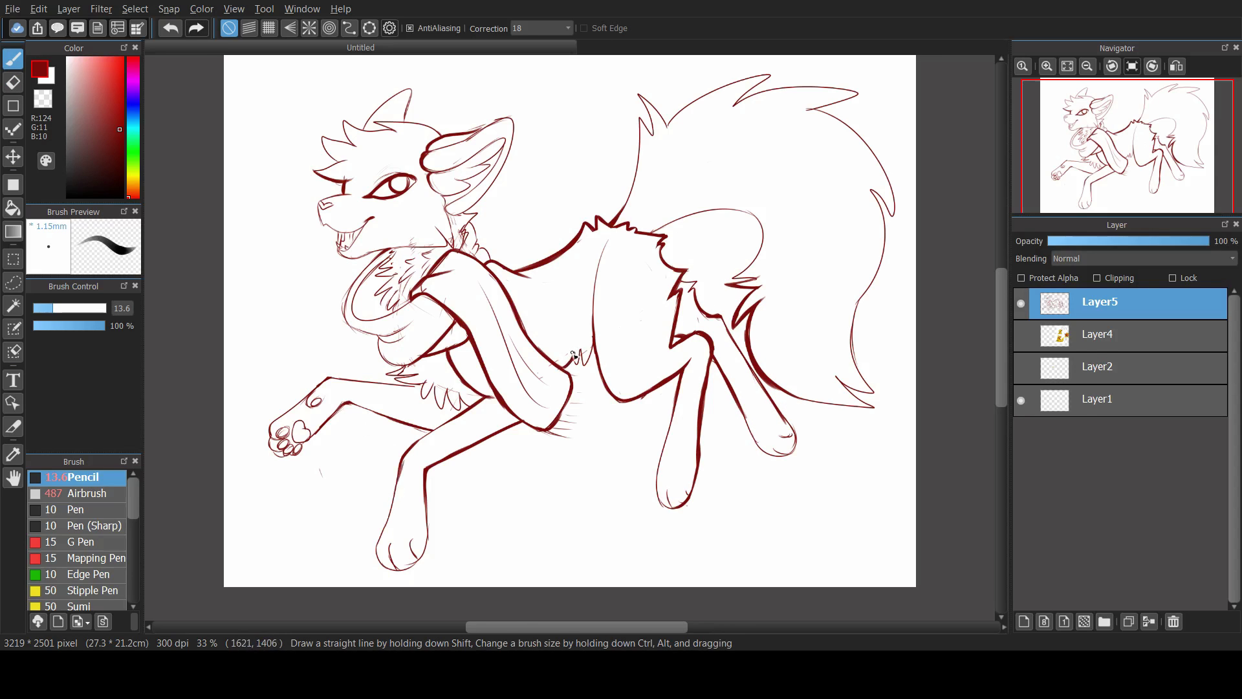
Thicken the belly fur tuft, the scarf's loop around the neck and the jaw line
left_click_drag(574, 356, 589, 349)
mouse_move(360, 301)
left_mouse_down()
mouse_move(368, 319)
mouse_move(414, 303)
left_mouse_up()
left_click_drag(391, 249, 350, 299)
key("ctrl+z")
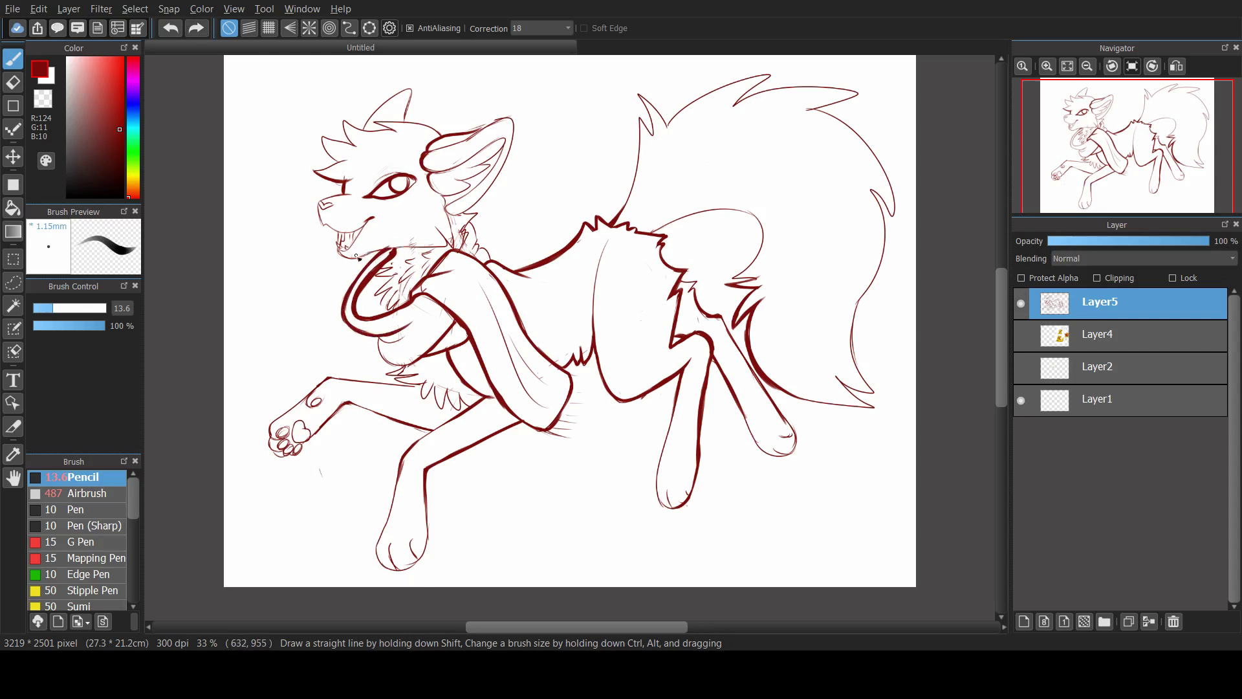
mouse_move(388, 254)
left_mouse_down()
mouse_move(432, 246)
mouse_move(339, 260)
left_mouse_up()
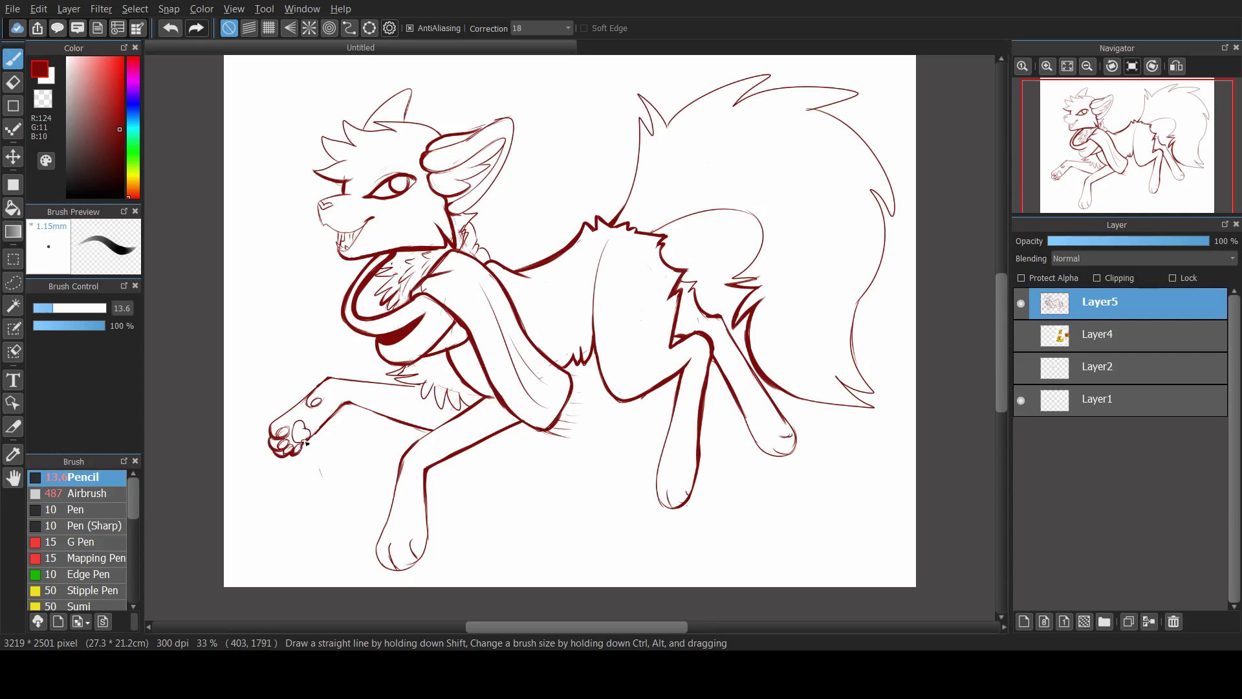
Thicken the outlines of both front legs, both ears, the top of the head and the tail, and clean up with the eraser
left_click_drag(322, 429, 460, 420)
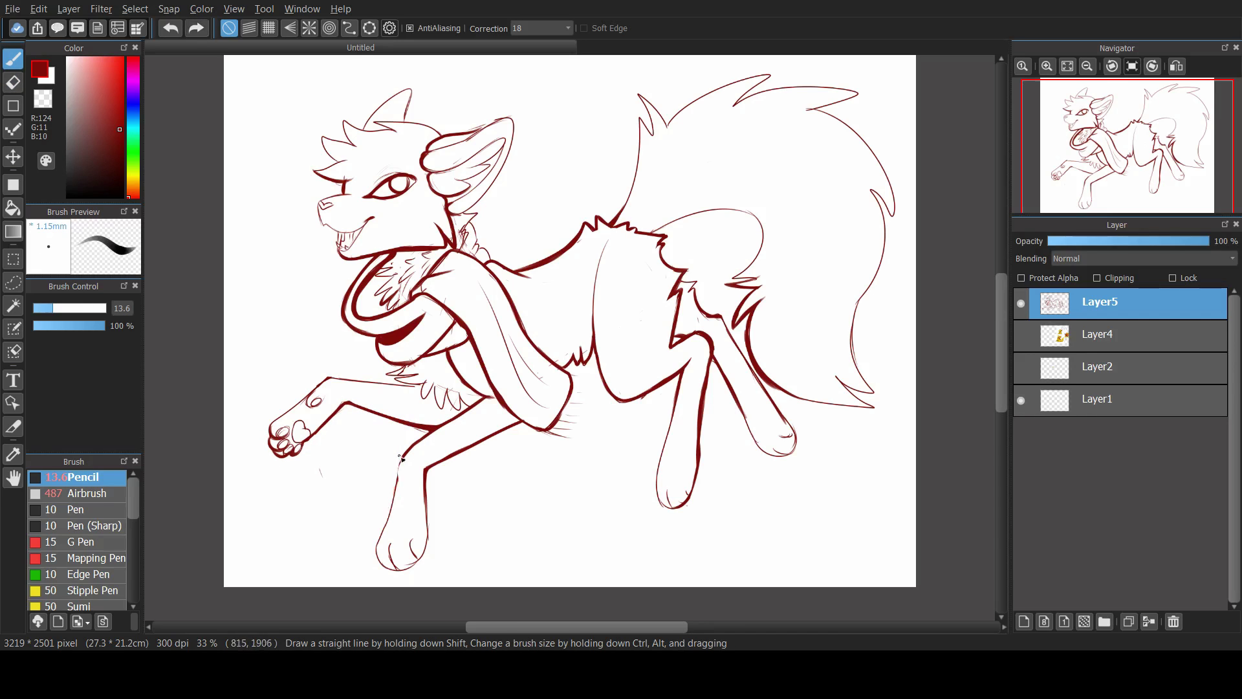
mouse_move(404, 456)
left_mouse_down()
mouse_move(381, 561)
mouse_move(426, 541)
left_mouse_up()
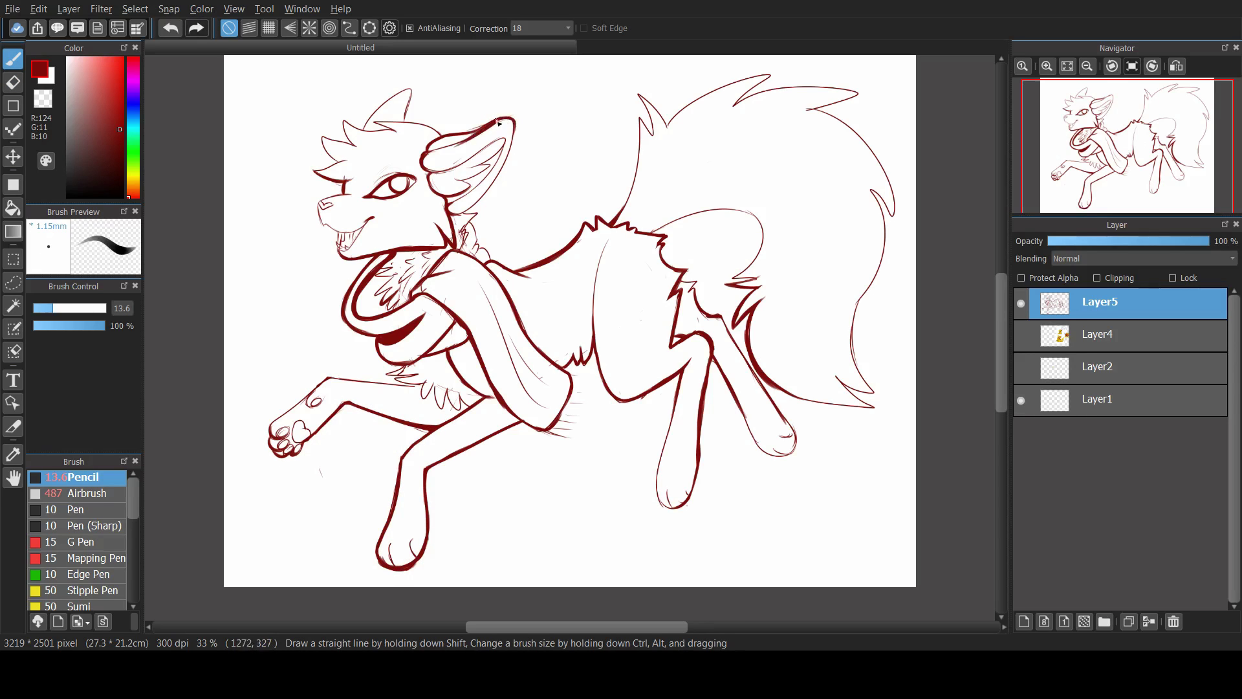
left_click_drag(498, 122, 467, 211)
left_click_drag(402, 123, 411, 96)
key("e")
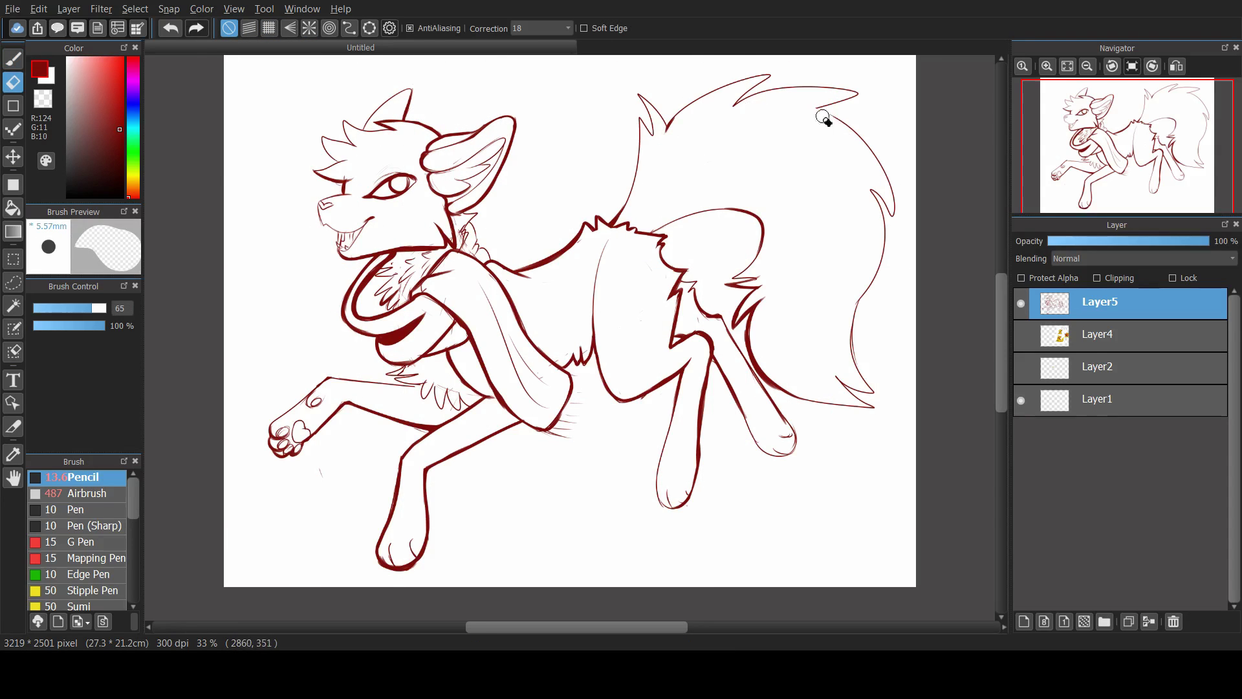
key("b")
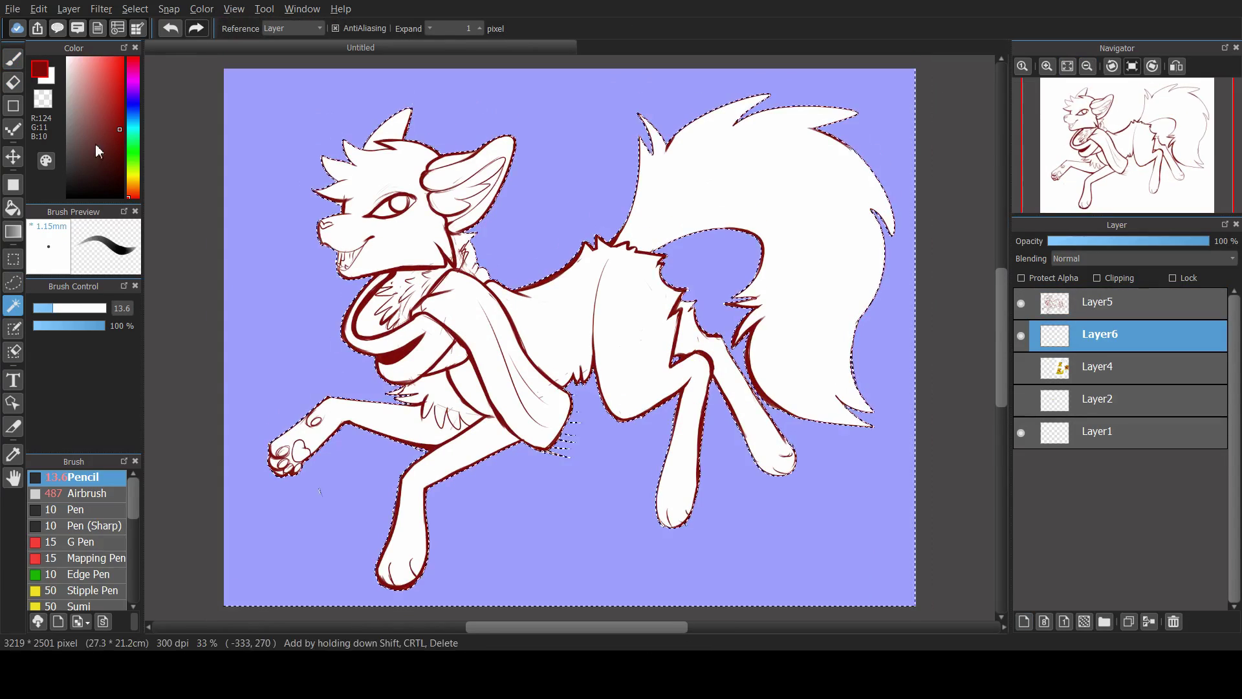
Fill the fox's whole silhouette with flat yellow (R255 G222 B0) on Layer6, beneath the line art
left_click(95, 144)
left_click_drag(217, 83, 921, 555)
key("m")
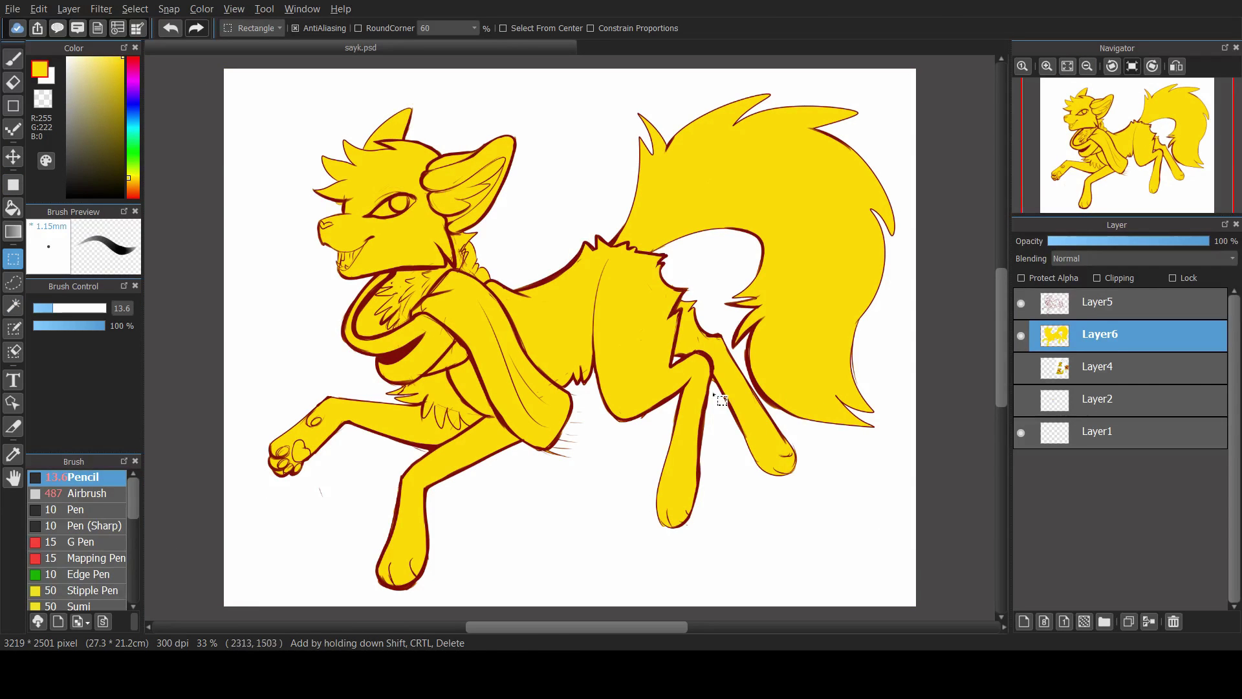
Add a clipping layer over the yellow base, then show Layer4's reference pictures and move them lower on the canvas
key("ctrl+shift+n")
left_click(1021, 398)
left_click(1081, 405)
key("v")
left_click_drag(770, 405, 646, 516)
Paint the tail's end and the ear tips bright yellow (R255 G250 B0) on clipped Layer7 with a 39 px pencil
left_click(1107, 335)
left_click(133, 177)
key("b")
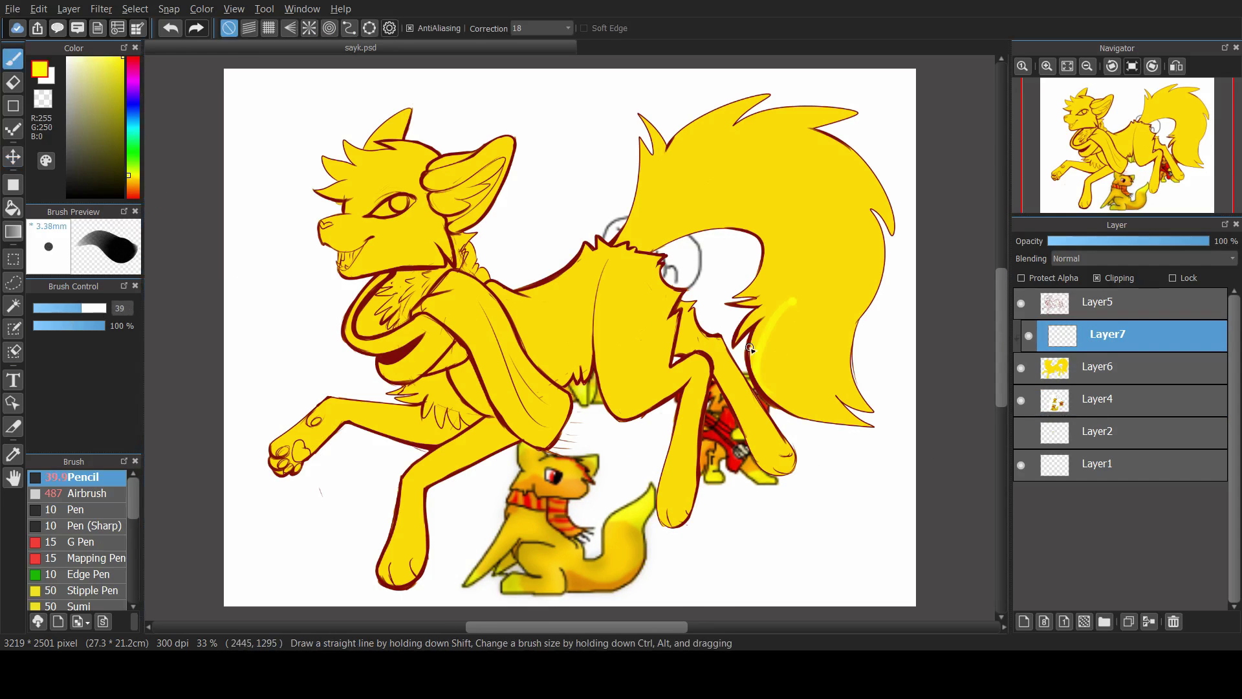
mouse_move(789, 266)
left_mouse_down()
mouse_move(812, 314)
mouse_move(827, 233)
mouse_move(873, 243)
mouse_move(870, 212)
left_mouse_up()
left_click_drag(381, 129, 404, 115)
left_click_drag(504, 150, 497, 191)
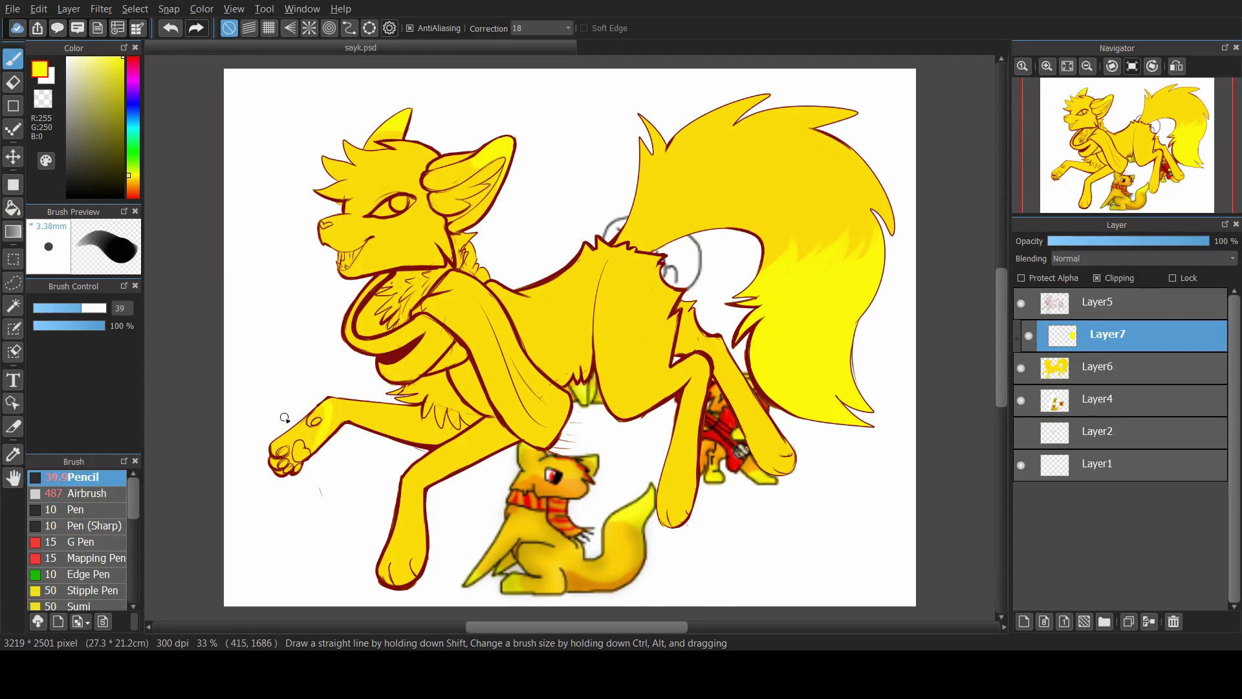
Paint the front and hind paws bright yellow, trimming the edges with the base yellow sampled from the leg
left_click_drag(286, 421, 278, 436)
mouse_move(396, 551)
left_mouse_down()
mouse_move(390, 572)
mouse_move(362, 568)
left_mouse_up()
left_click(381, 553, "alt")
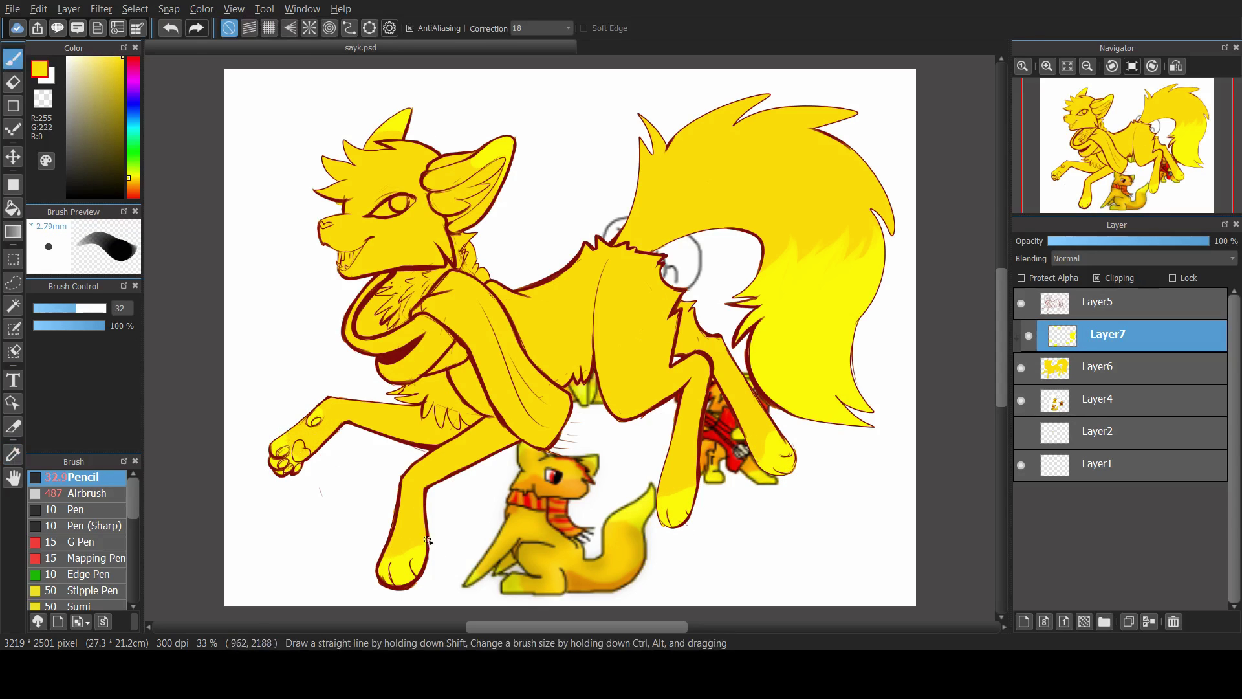
left_click_drag(661, 495, 695, 499)
Paint the lower face, chest fur and belly orange (R255 G173 B0), using the reference fox as the colour guide
left_click(563, 503, "alt")
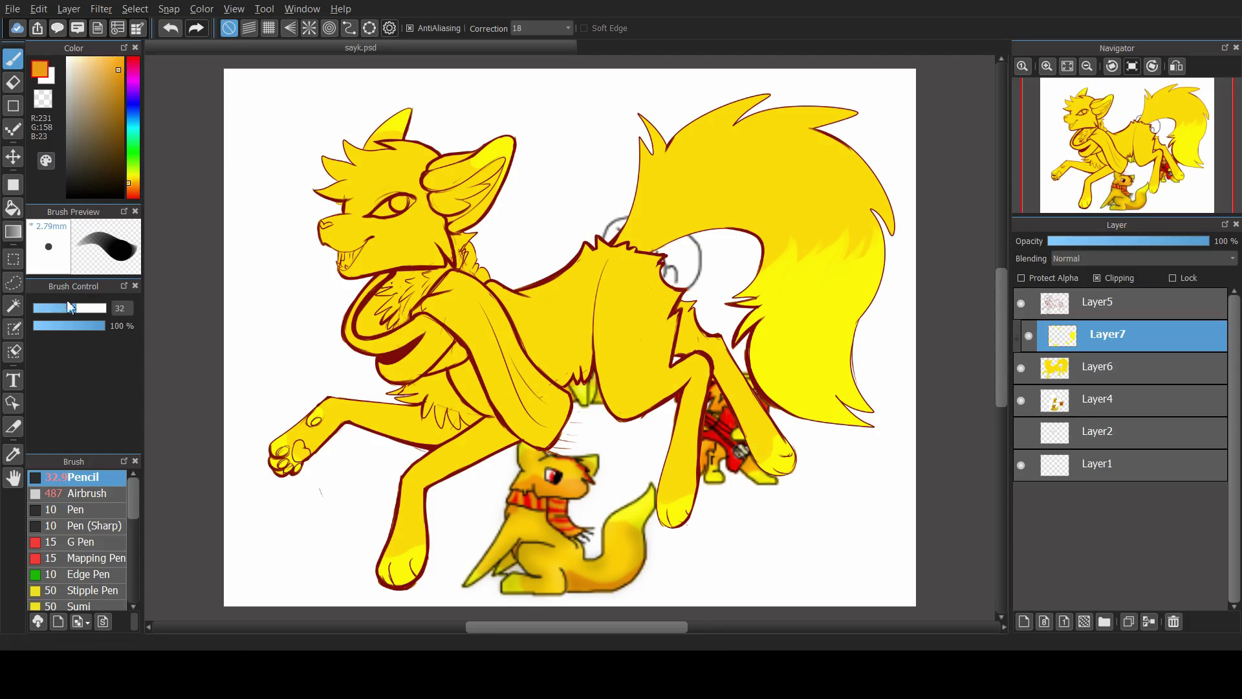
left_click_drag(390, 244, 378, 262)
key("ctrl+z")
mouse_move(343, 214)
left_mouse_down()
mouse_move(375, 212)
mouse_move(376, 223)
left_mouse_up()
mouse_move(425, 287)
left_mouse_down()
mouse_move(382, 310)
mouse_move(388, 327)
left_mouse_up()
left_click_drag(478, 374, 437, 395)
left_click_drag(566, 326, 534, 379)
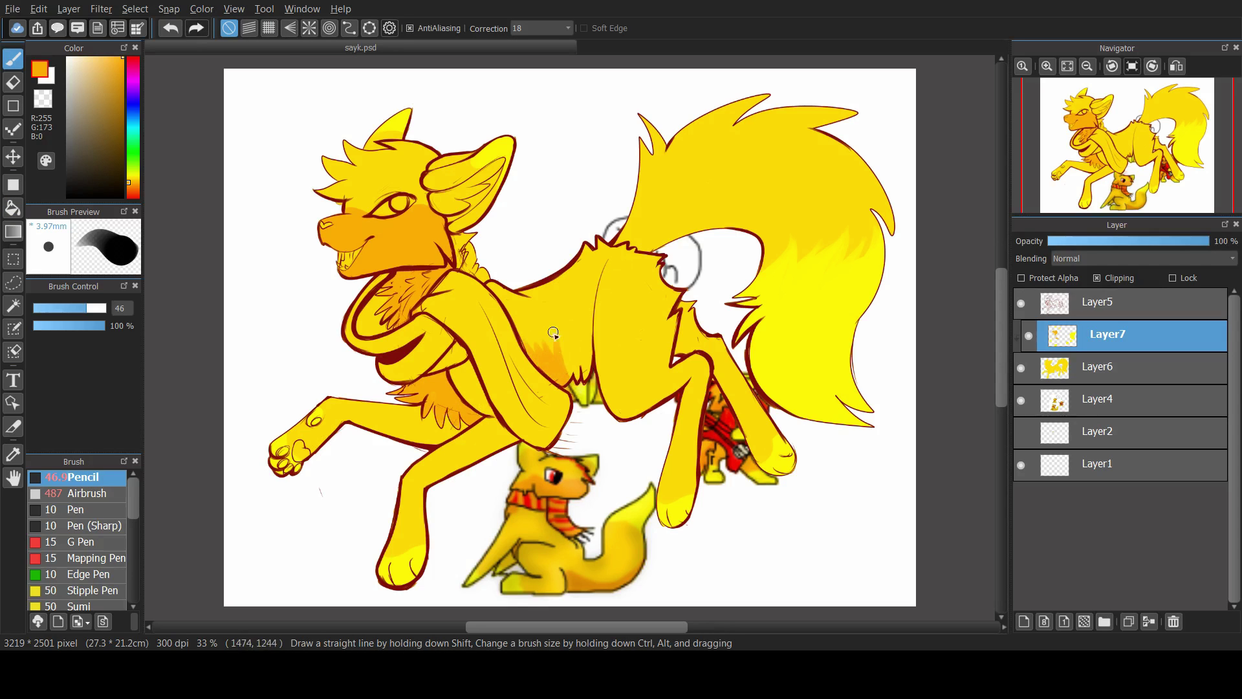
left_click_drag(590, 299, 557, 372)
Paint the tail's inner curve orange and blend the orange edges on tail and belly with sampled yellow and orange strokes
mouse_move(640, 242)
left_mouse_down()
mouse_move(744, 178)
mouse_move(766, 203)
mouse_move(754, 176)
left_mouse_up()
left_click(763, 176, "alt")
left_click(779, 194, "alt")
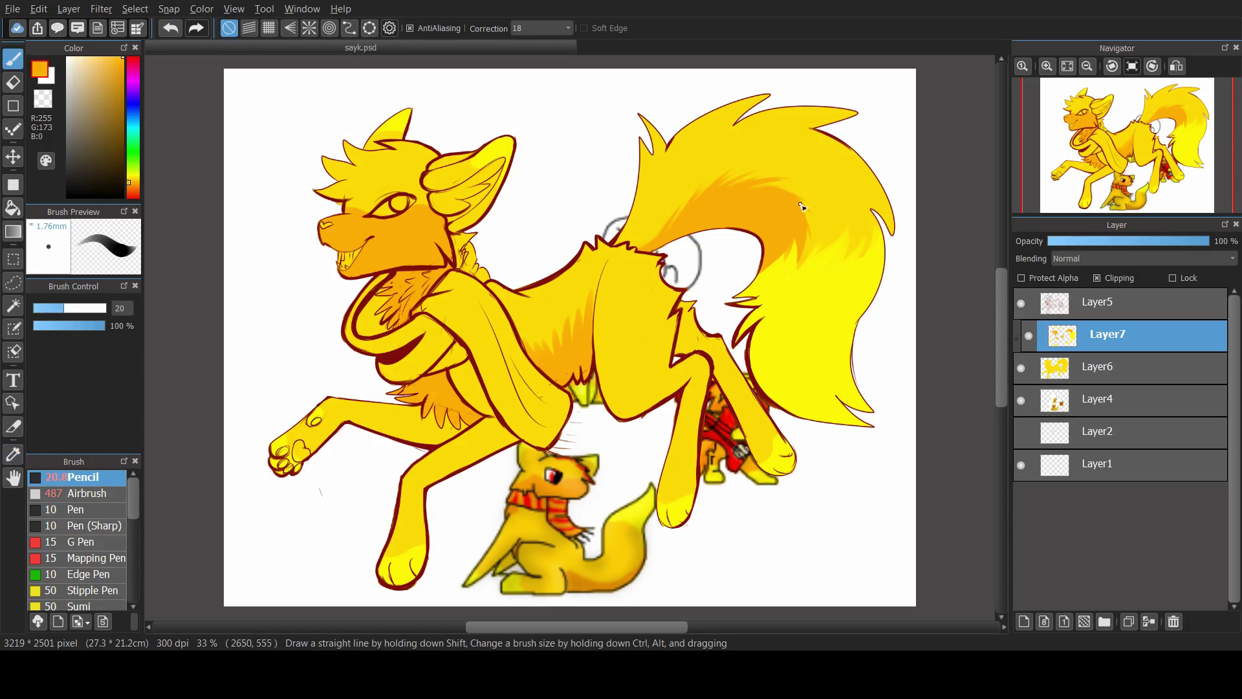
left_click(773, 270, "alt")
left_click(792, 258, "alt")
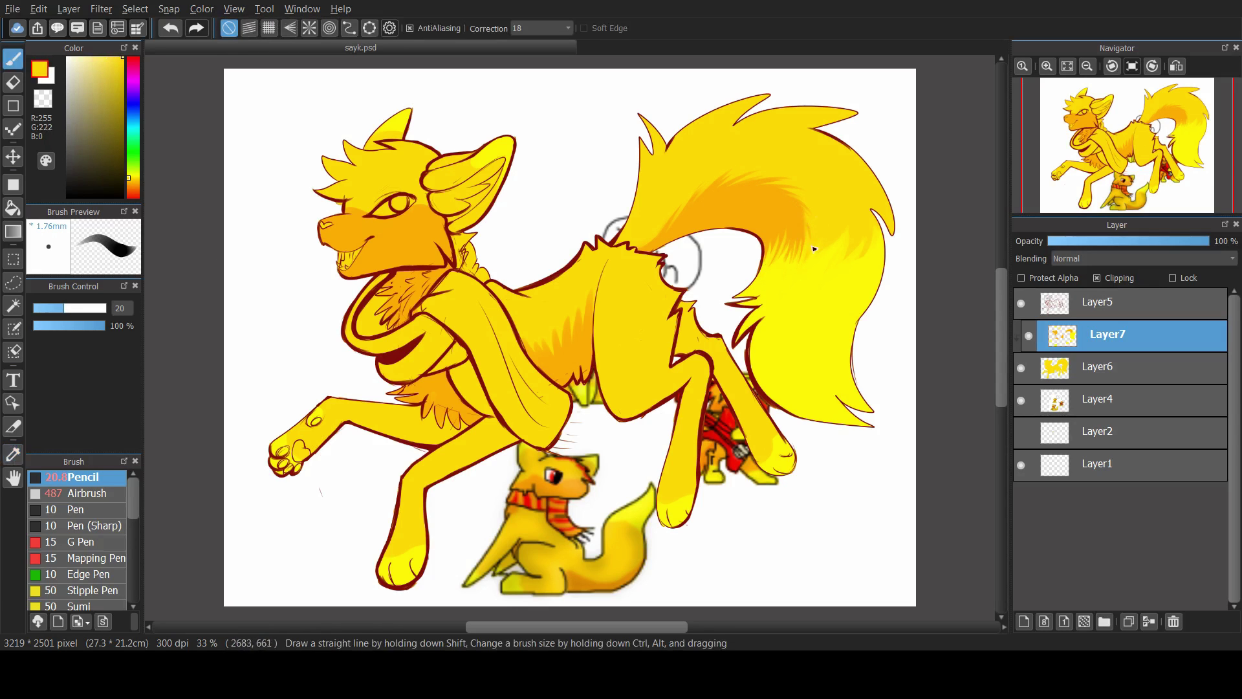
left_click_drag(550, 324, 557, 330, "ctrl+alt")
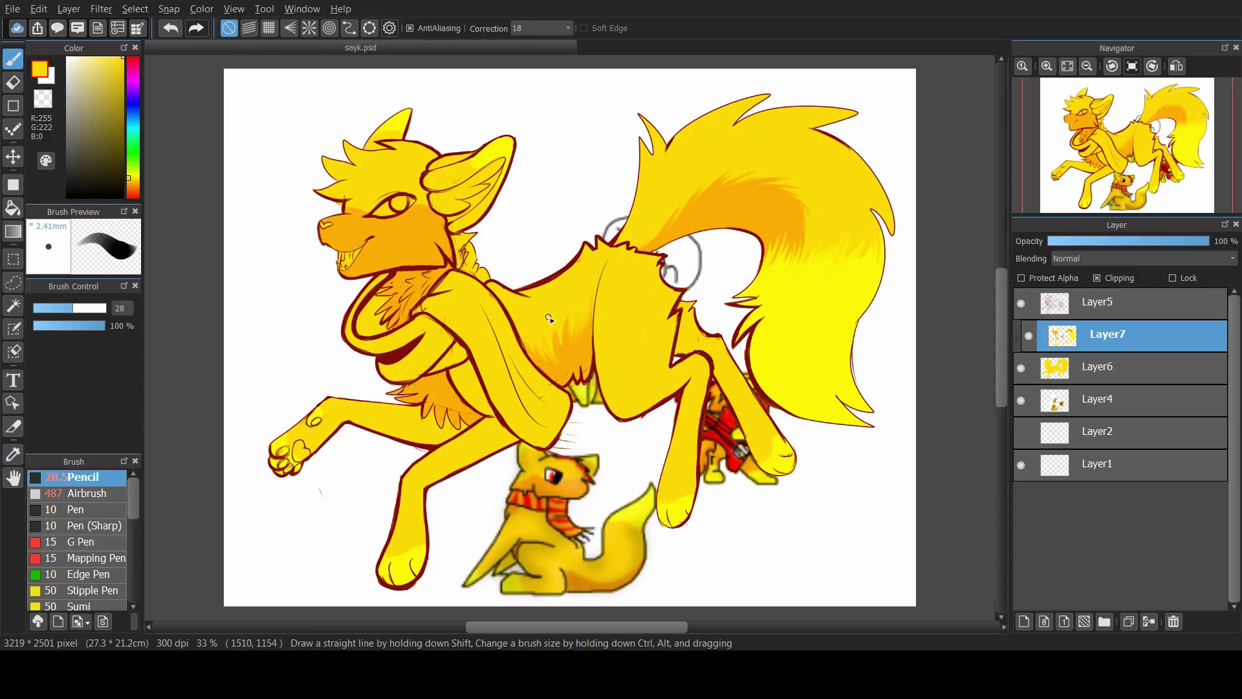
left_click(541, 336, "alt")
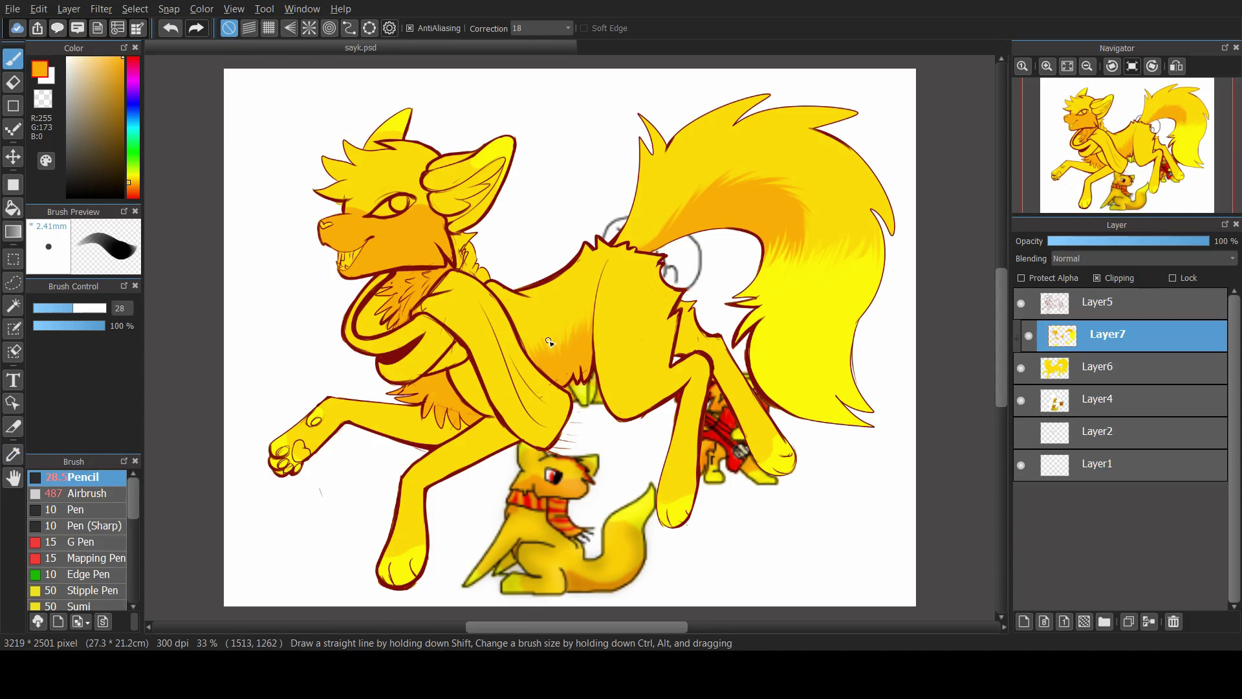
Paint the hair tips and the open eye's iris red sampled from the reference, and the eye's corner white
left_click(550, 478, "alt")
left_click_drag(343, 196, 322, 189)
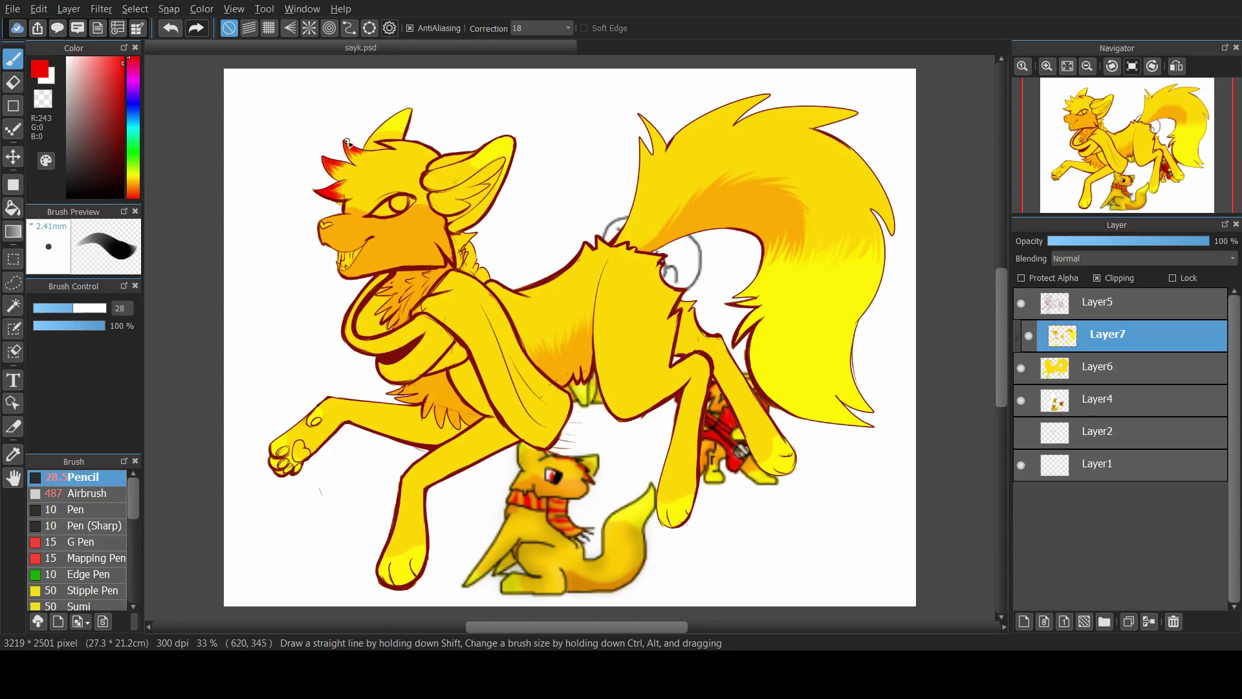
left_click_drag(346, 142, 333, 159, "ctrl+alt")
left_click(344, 188, "alt")
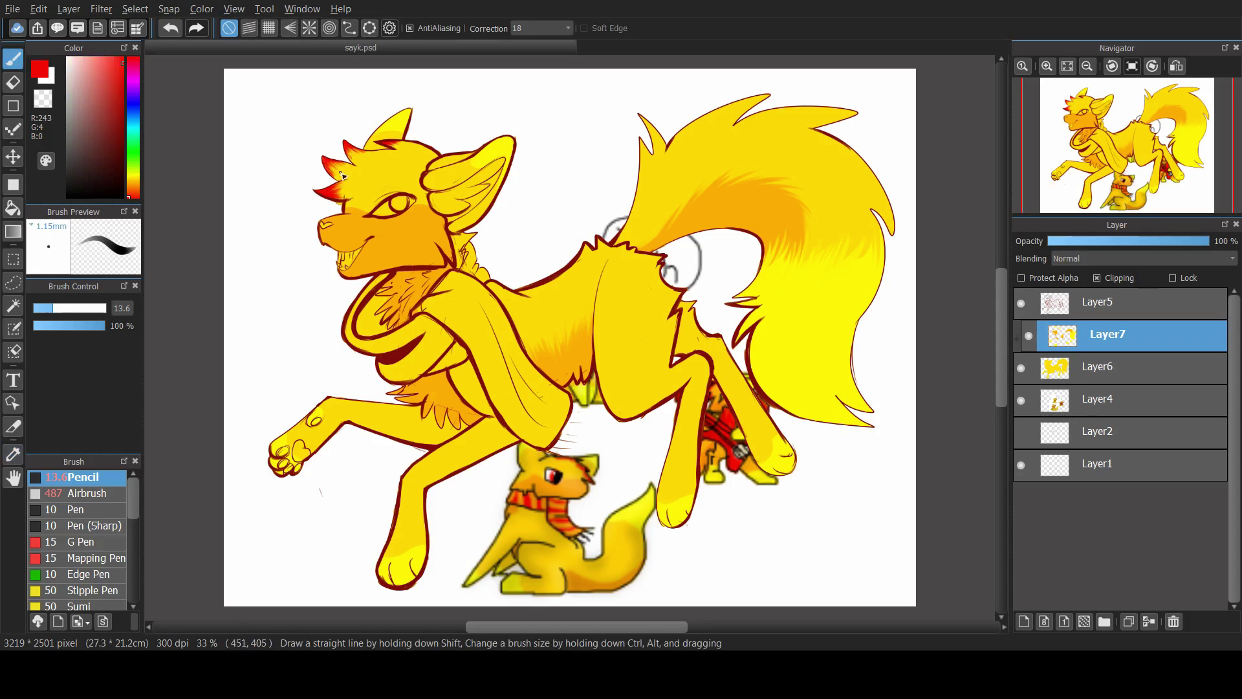
left_click_drag(402, 200, 409, 205)
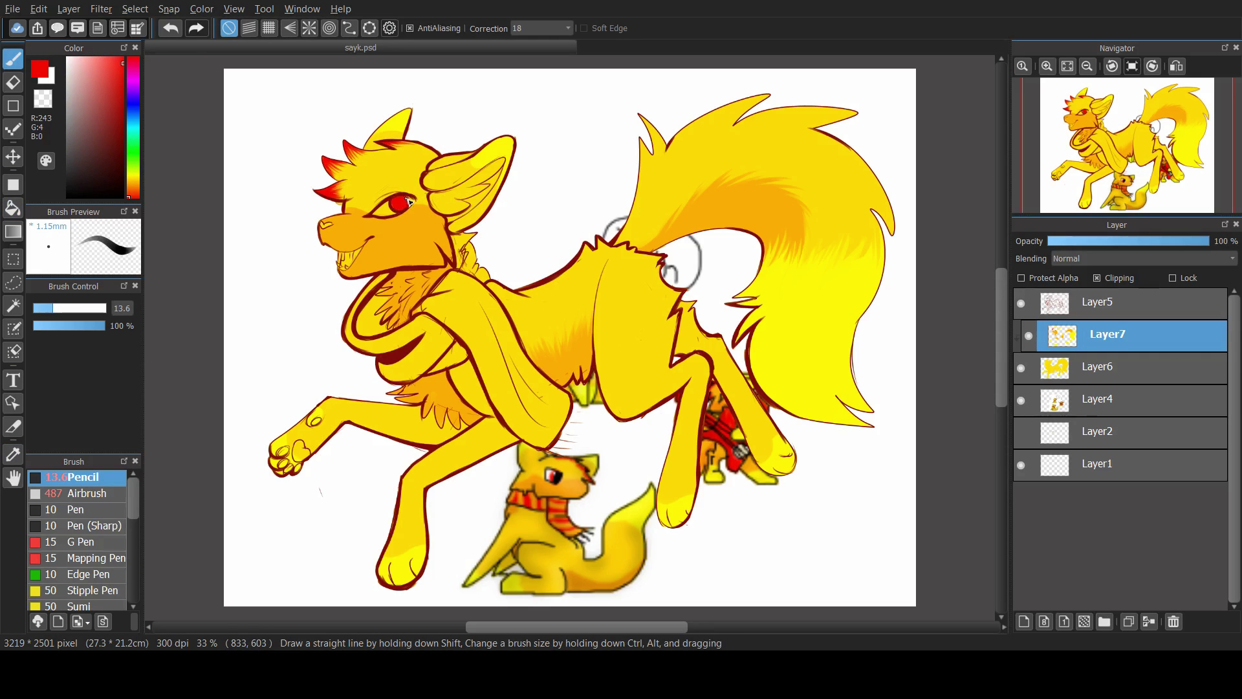
key("x")
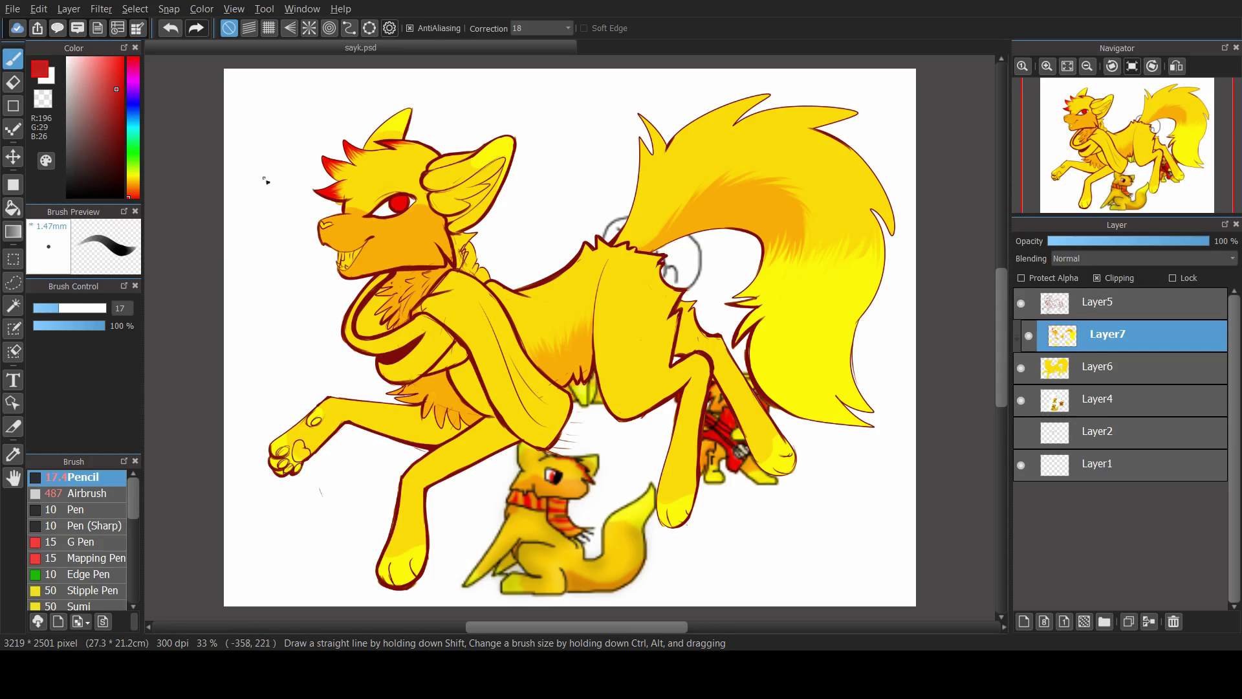
Paint the whole scarf red (R196 G29 B26), including its wrap, hanging end and the part behind the neck
mouse_move(363, 304)
left_mouse_down()
mouse_move(518, 362)
mouse_move(556, 440)
left_mouse_up()
left_click_drag(59, 308, 89, 308)
left_click(66, 308)
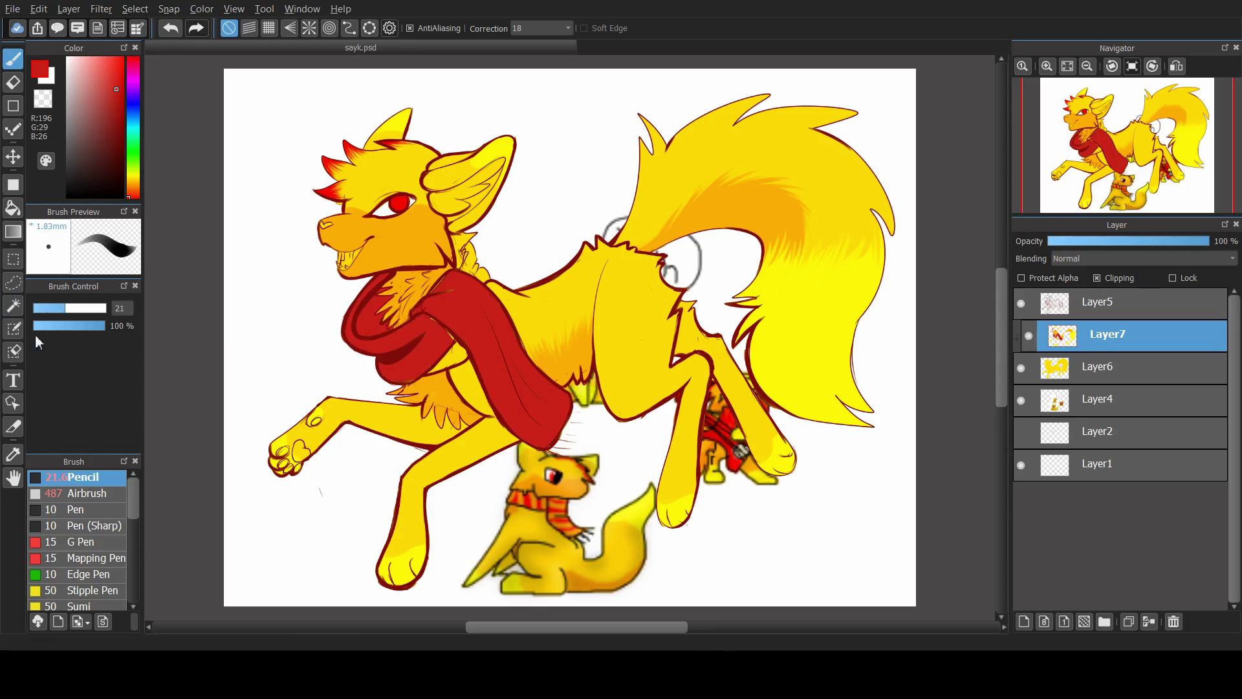
left_click_drag(429, 327, 451, 339, "ctrl+alt")
left_click_drag(456, 291, 443, 271)
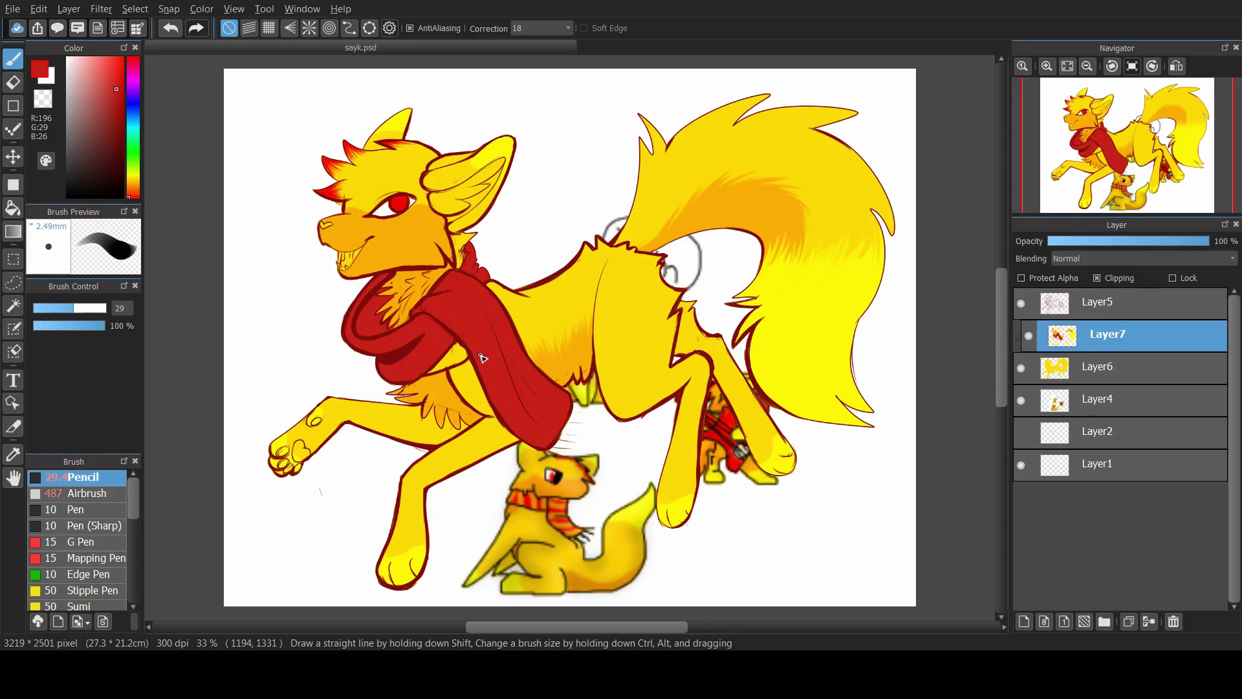
Paint orange stripes (R255 G129 B32) across the scarf's hanging end and neck wrap, and hide the reference layer
left_click(731, 349, "alt")
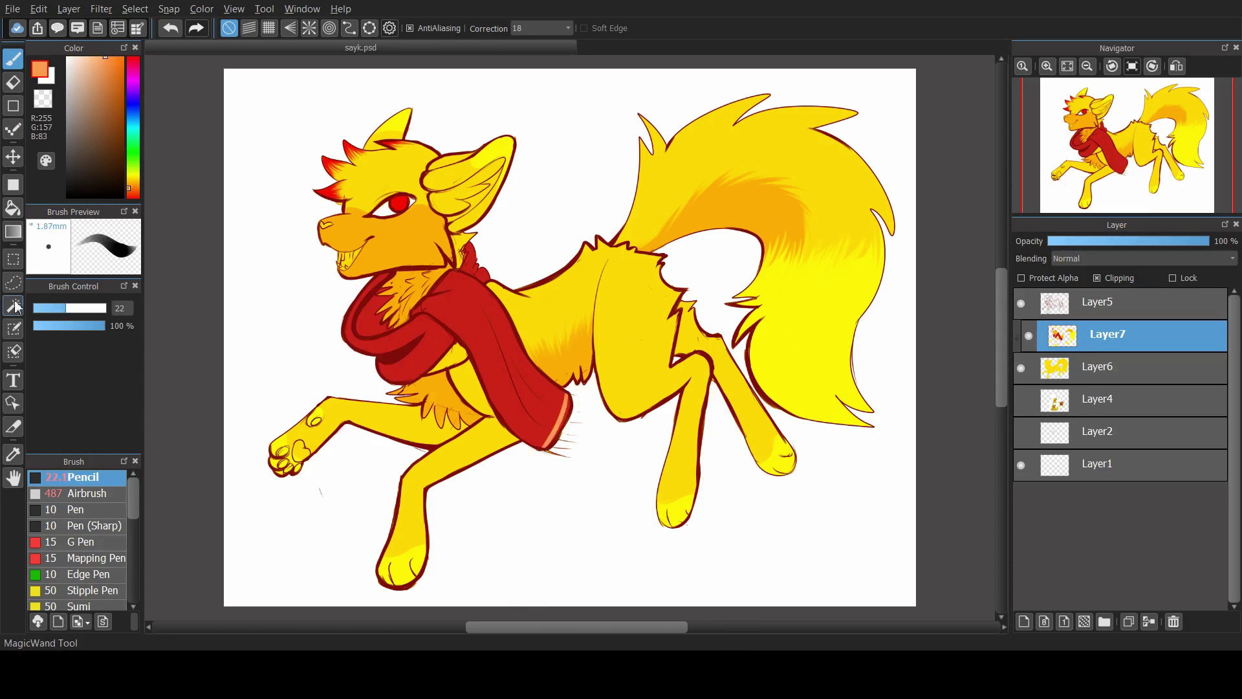
mouse_move(560, 391)
left_mouse_down()
mouse_move(531, 443)
mouse_move(537, 370)
mouse_move(499, 386)
left_mouse_up()
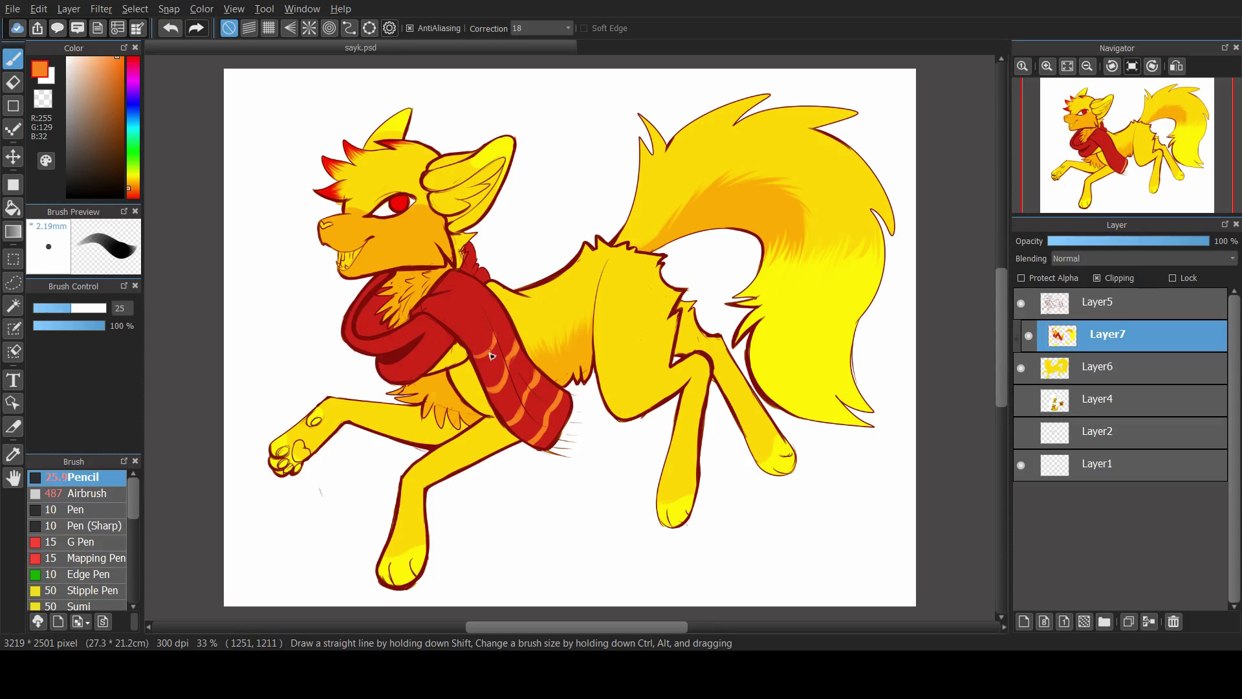
left_click_drag(447, 291, 432, 323)
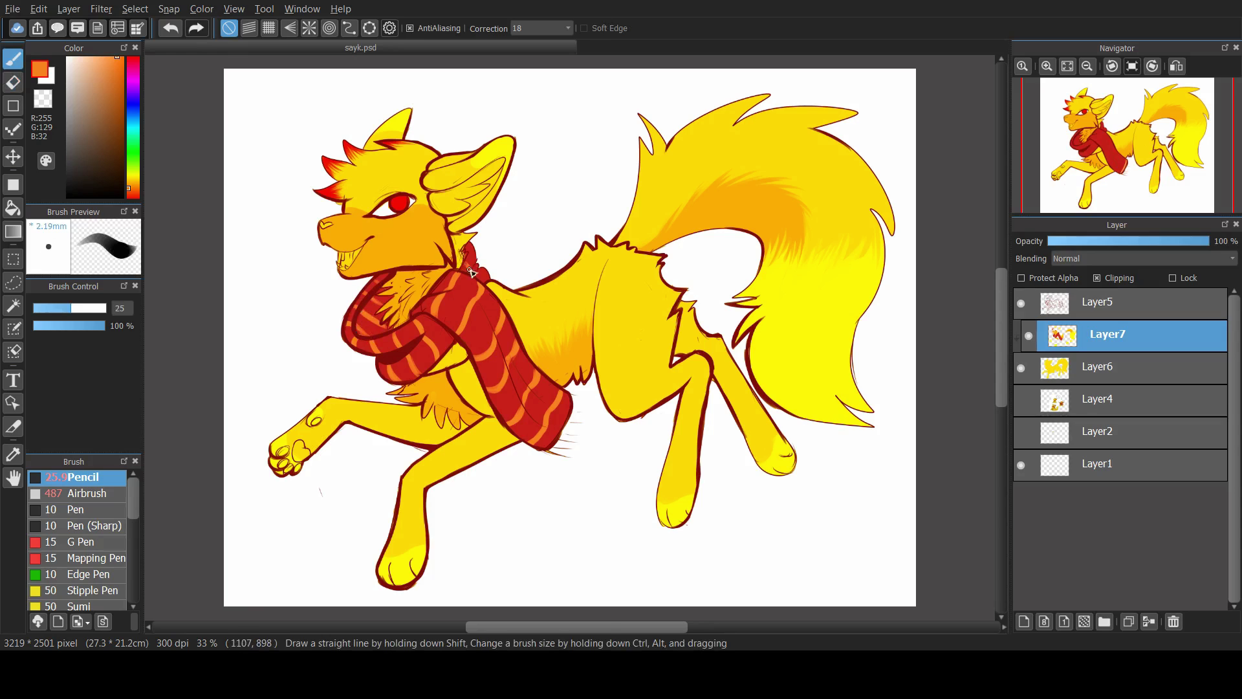
Paint the nose and the inside of the mouth red with a 17 px pencil, and colour the teeth white
left_click(455, 303, "alt")
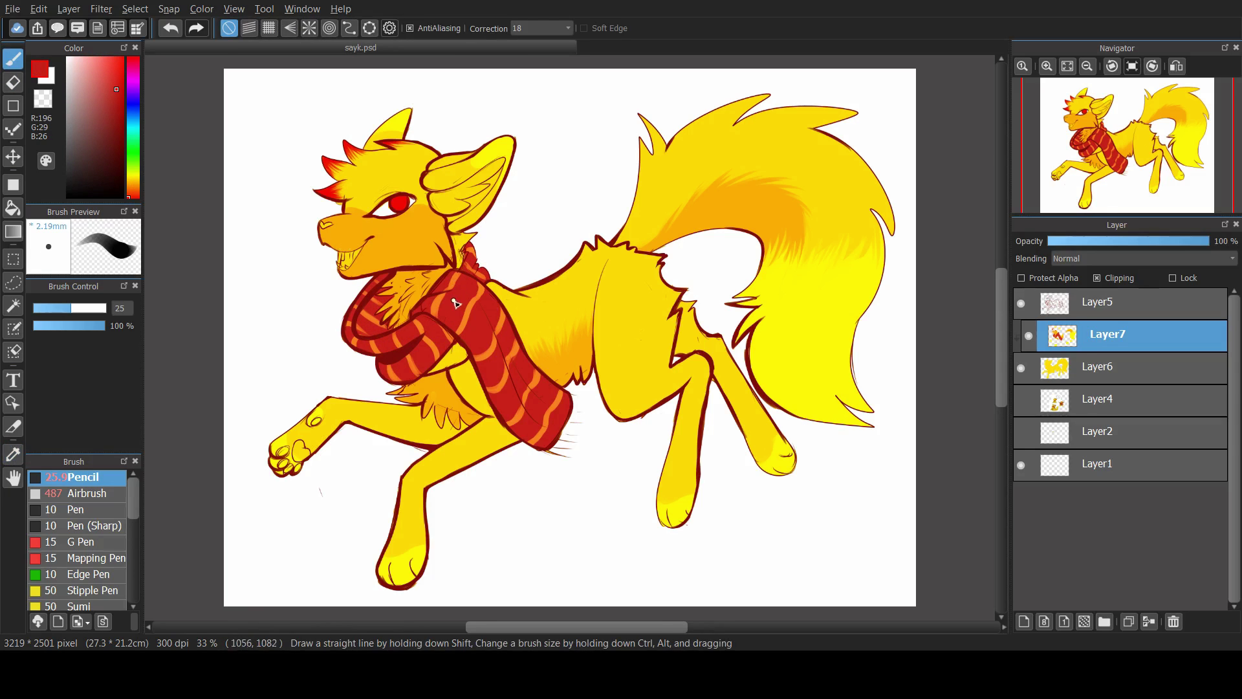
key("bracketleft")
key("bracketleft")
left_click(330, 227, "alt")
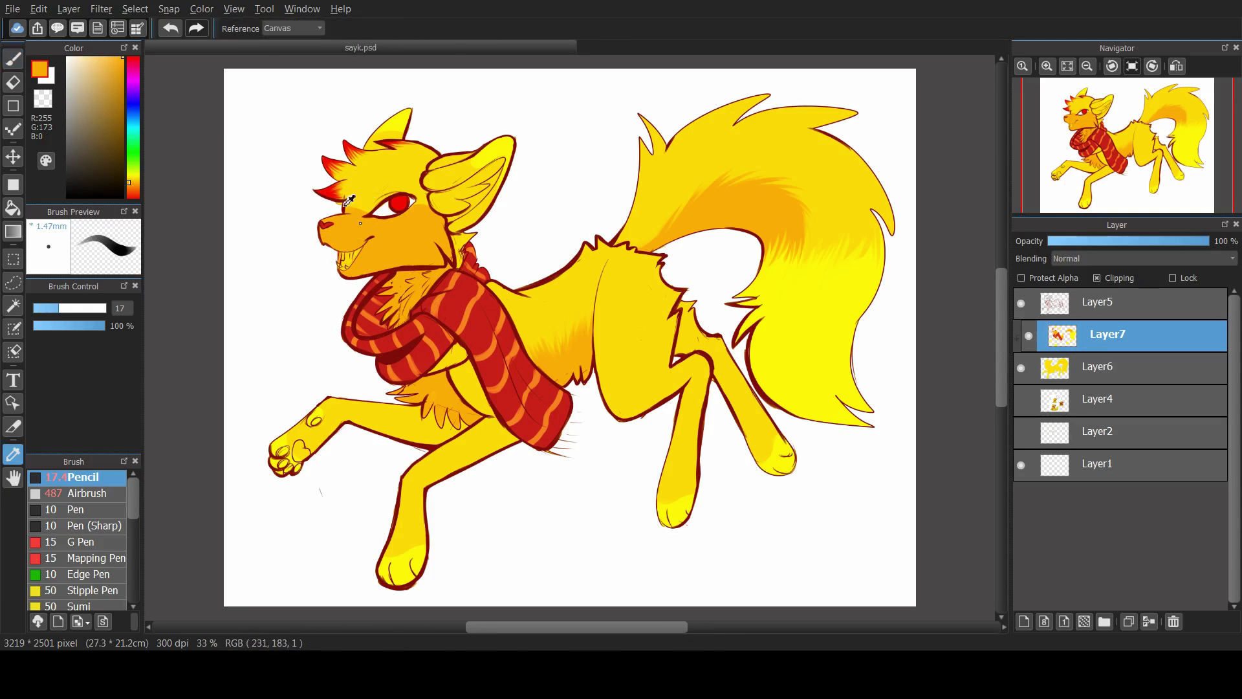
left_click(351, 262, "alt")
left_click(351, 264, "alt")
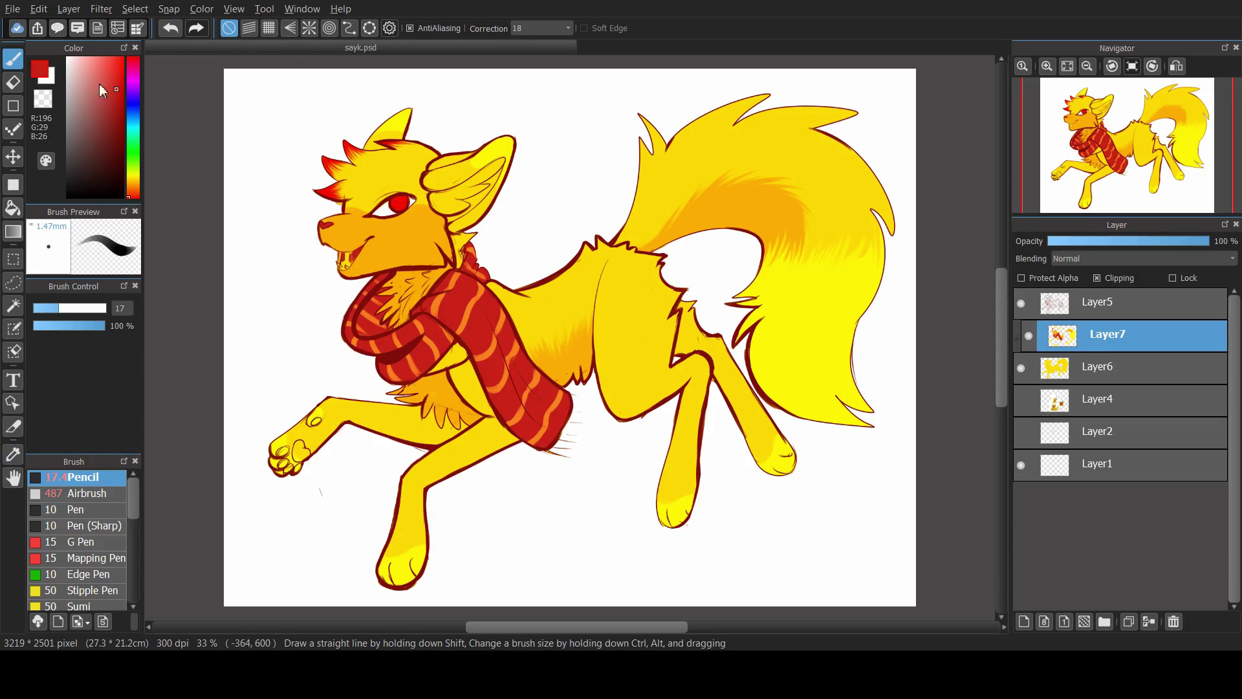
left_click(357, 251, "alt")
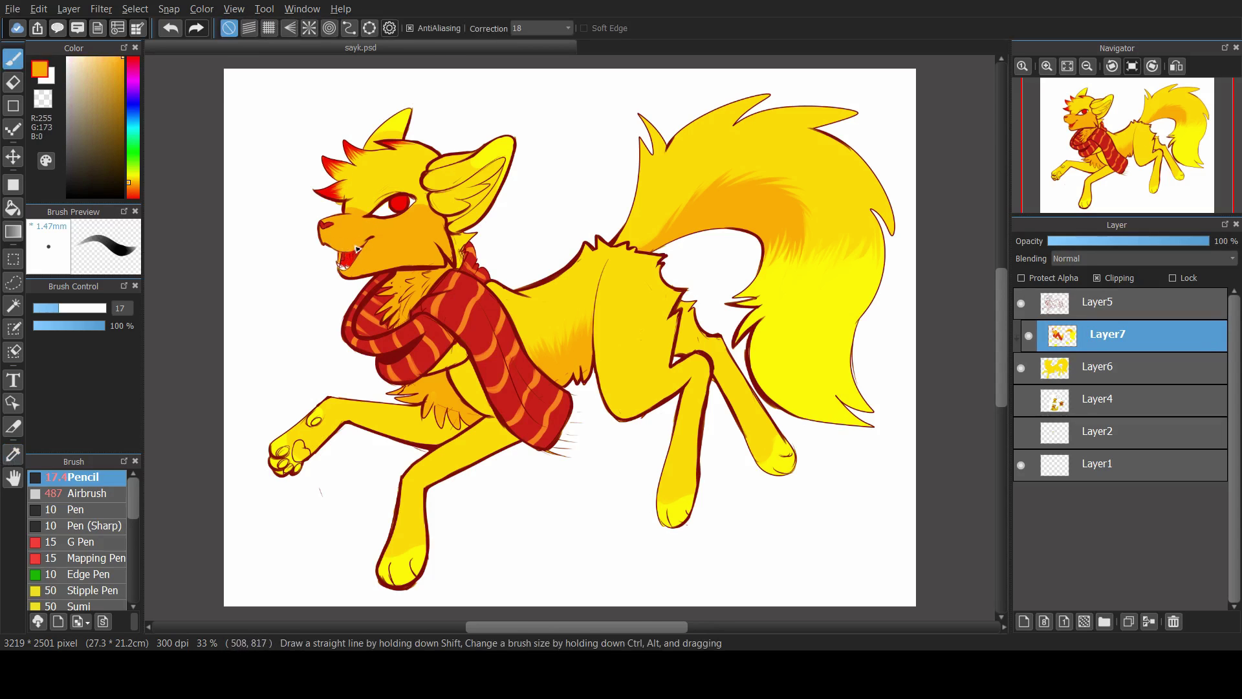
Colour the near ear's inner fur pale yellow (R255 G253 B156) and the gap behind it red
left_click(404, 185, "alt")
left_click(89, 57)
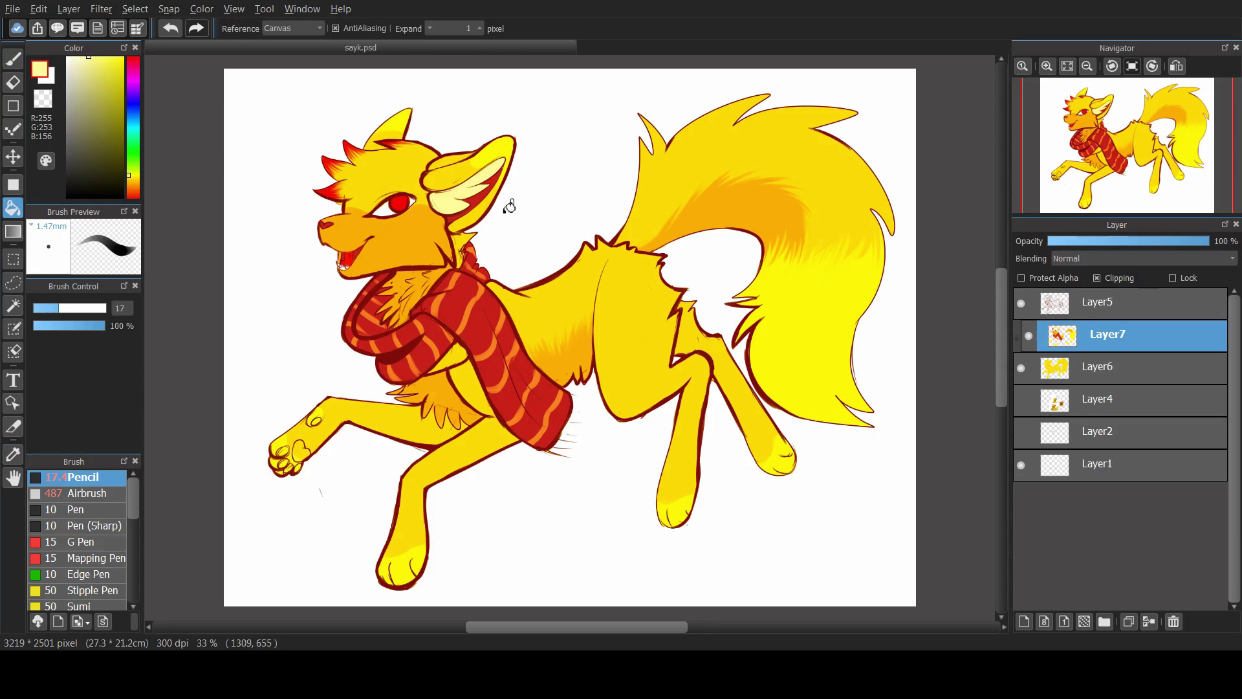
left_click_drag(453, 169, 501, 203)
Paint the raised front paw's pads red (R196 G29 B26) and add a new layer above the colour markings
left_click(453, 231, "alt")
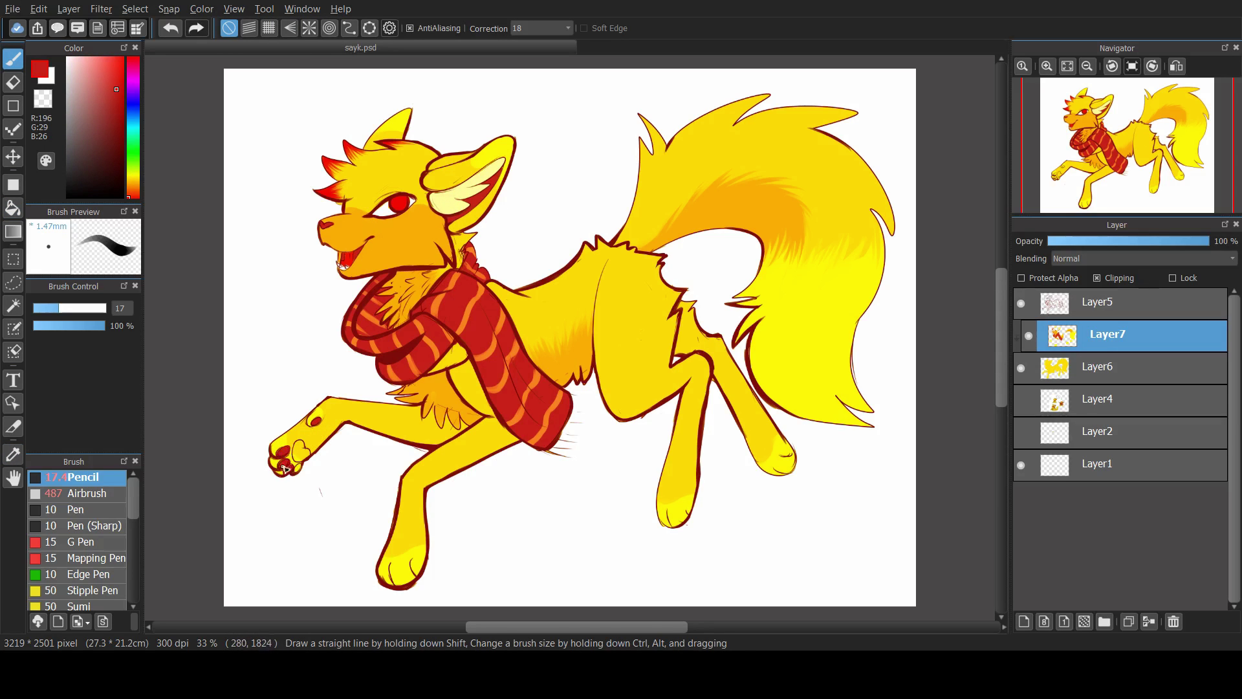
key("ctrl+shift+n")
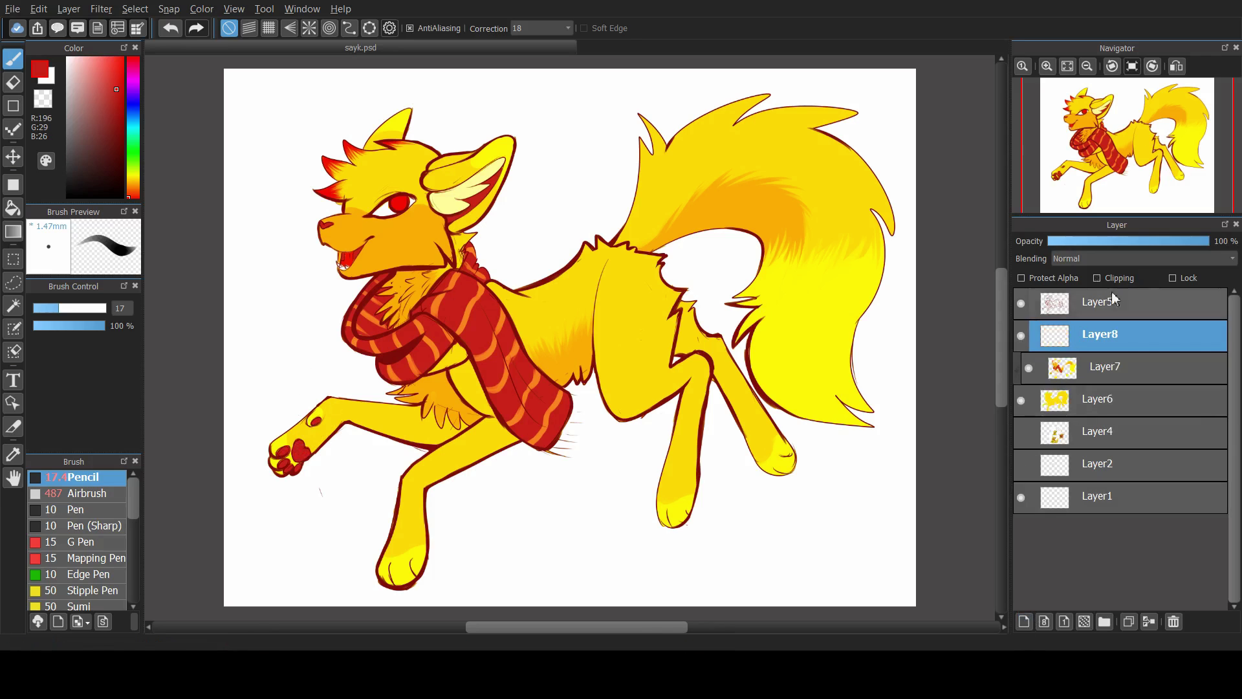
Clip the new layer in Multiply mode and shade the scarf, belly and raised front leg in tan (R231 G202 B144) with a 39 px pencil
left_click(88, 69)
scroll(1141, 258, "down", 1)
left_click_drag(59, 307, 101, 308)
mouse_move(446, 270)
left_mouse_down()
mouse_move(420, 272)
mouse_move(414, 304)
mouse_move(537, 446)
mouse_move(453, 453)
mouse_move(414, 570)
mouse_move(505, 388)
mouse_move(456, 431)
mouse_move(466, 401)
mouse_move(569, 291)
mouse_move(595, 362)
left_mouse_up()
left_click_drag(349, 227, 321, 226)
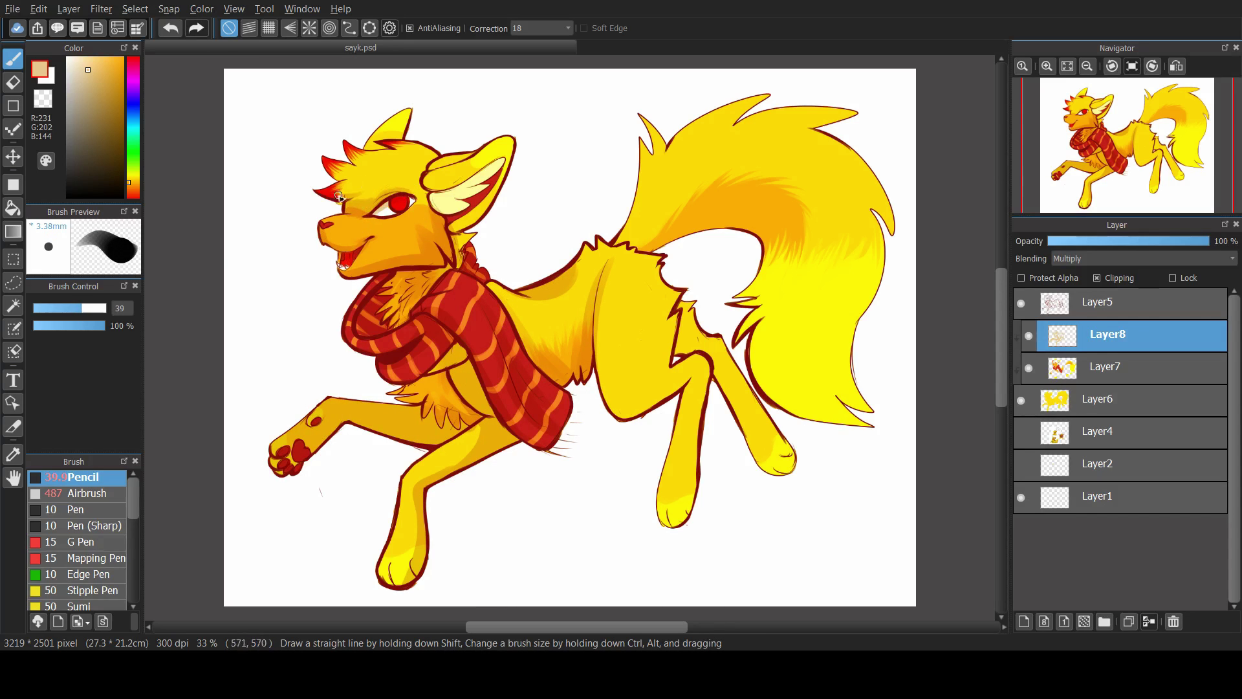
Shade the head's hair fringe, the near ear and the jaw in the same tan
left_click_drag(360, 143, 396, 130)
mouse_move(430, 171)
left_mouse_down()
mouse_move(463, 159)
mouse_move(430, 192)
mouse_move(480, 179)
mouse_move(440, 184)
mouse_move(456, 249)
left_mouse_up()
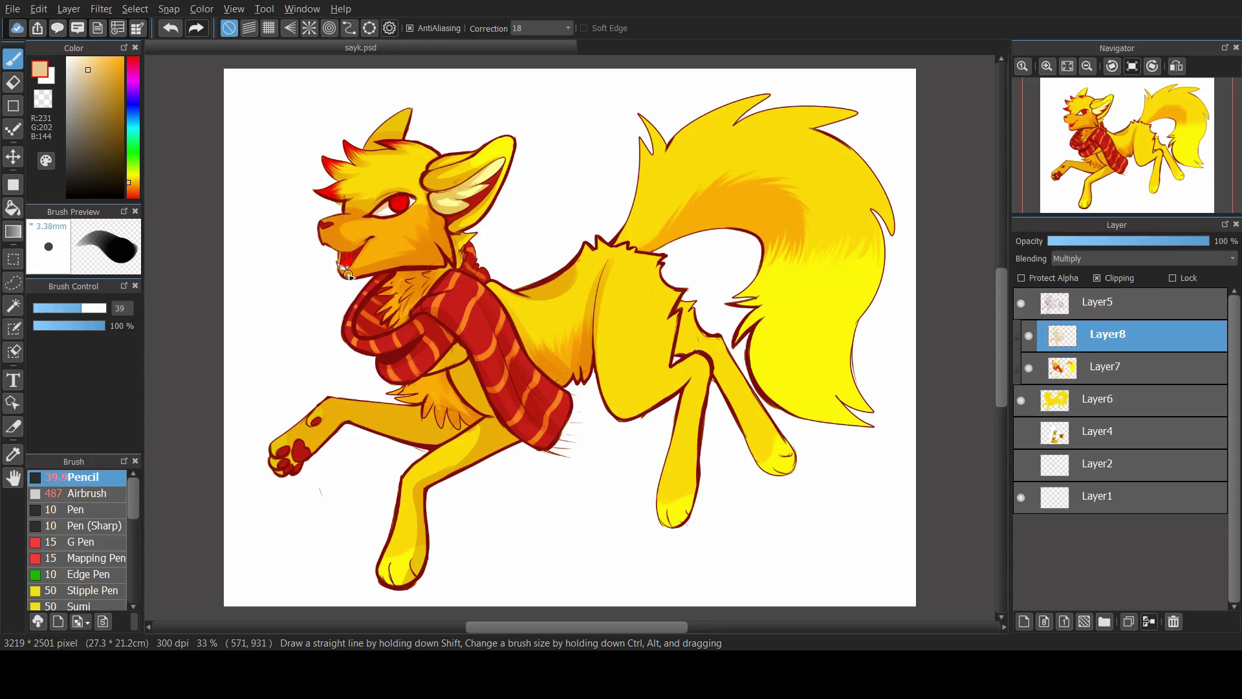
left_click_drag(348, 274, 388, 275)
Shade the hindquarters, both hind legs and the tail in tan, enlarging the pencil to 83 px
mouse_move(582, 252)
left_mouse_down()
mouse_move(685, 401)
mouse_move(776, 453)
left_mouse_up()
left_click_drag(692, 401, 692, 511)
mouse_move(614, 259)
left_mouse_down()
mouse_move(657, 268)
mouse_move(737, 233)
mouse_move(692, 194)
mouse_move(729, 278)
mouse_move(798, 308)
mouse_move(841, 395)
mouse_move(860, 324)
mouse_move(854, 188)
mouse_move(817, 205)
left_mouse_up()
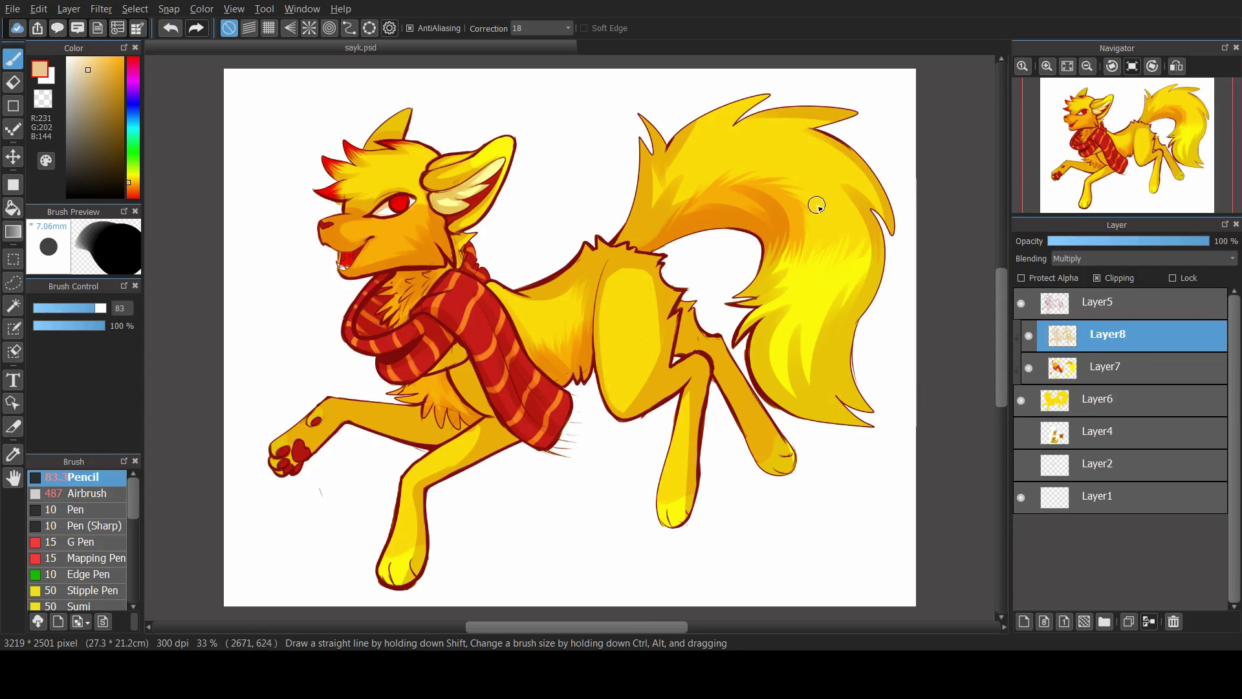
Undo the last shading stroke and blend the shading on the tail and near thigh with pale beige (R245 G231 B212) and white
key("ctrl+z")
left_click(743, 172, "alt")
mouse_move(744, 172)
left_mouse_down()
mouse_move(795, 300)
mouse_move(810, 401)
mouse_move(841, 289)
mouse_move(876, 241)
left_mouse_up()
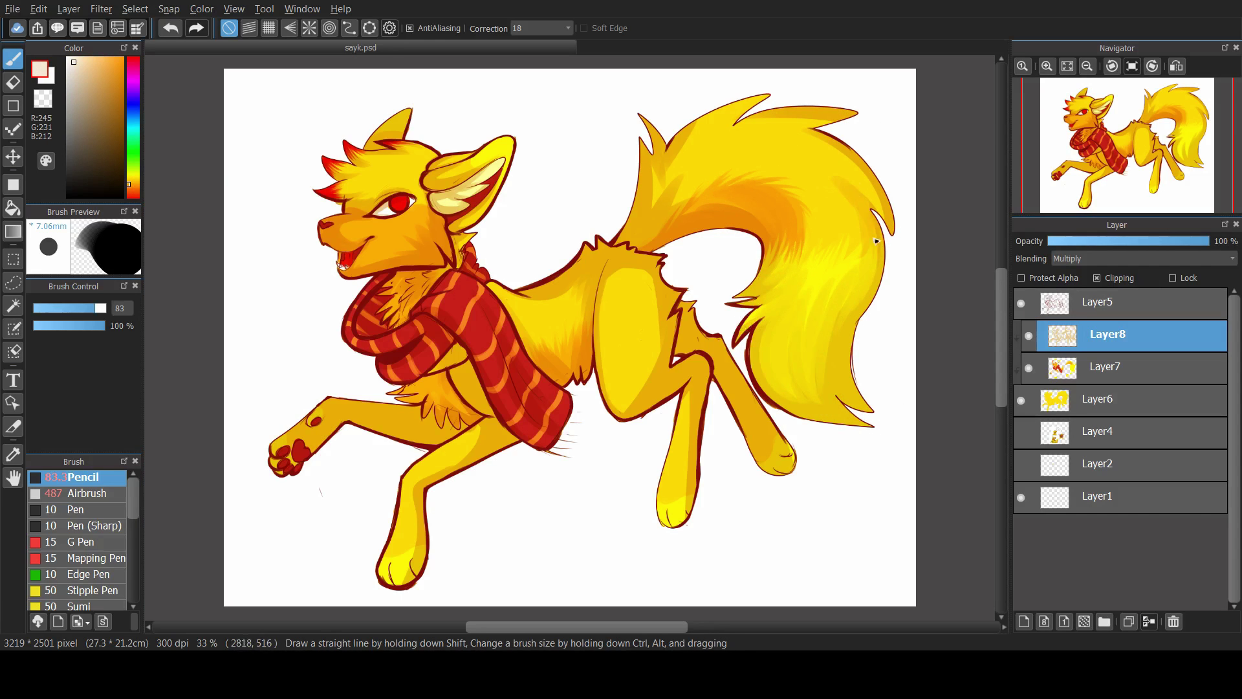
left_click_drag(867, 194, 656, 194)
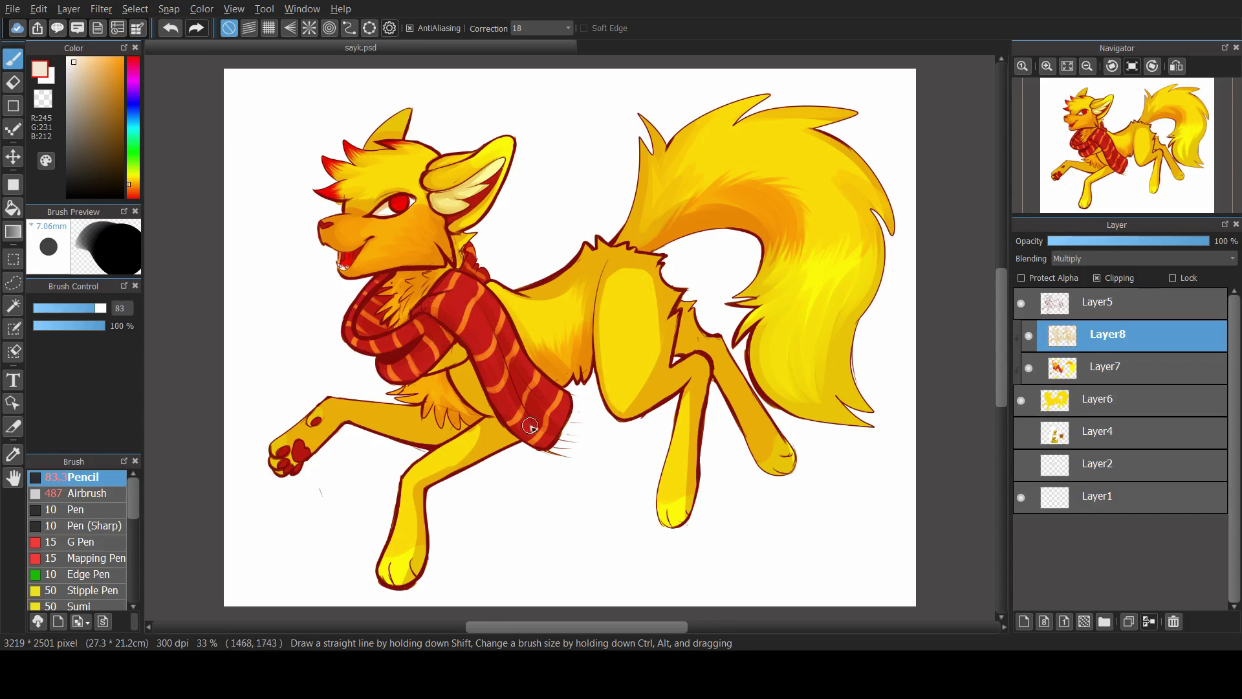
left_click_drag(650, 278, 631, 414)
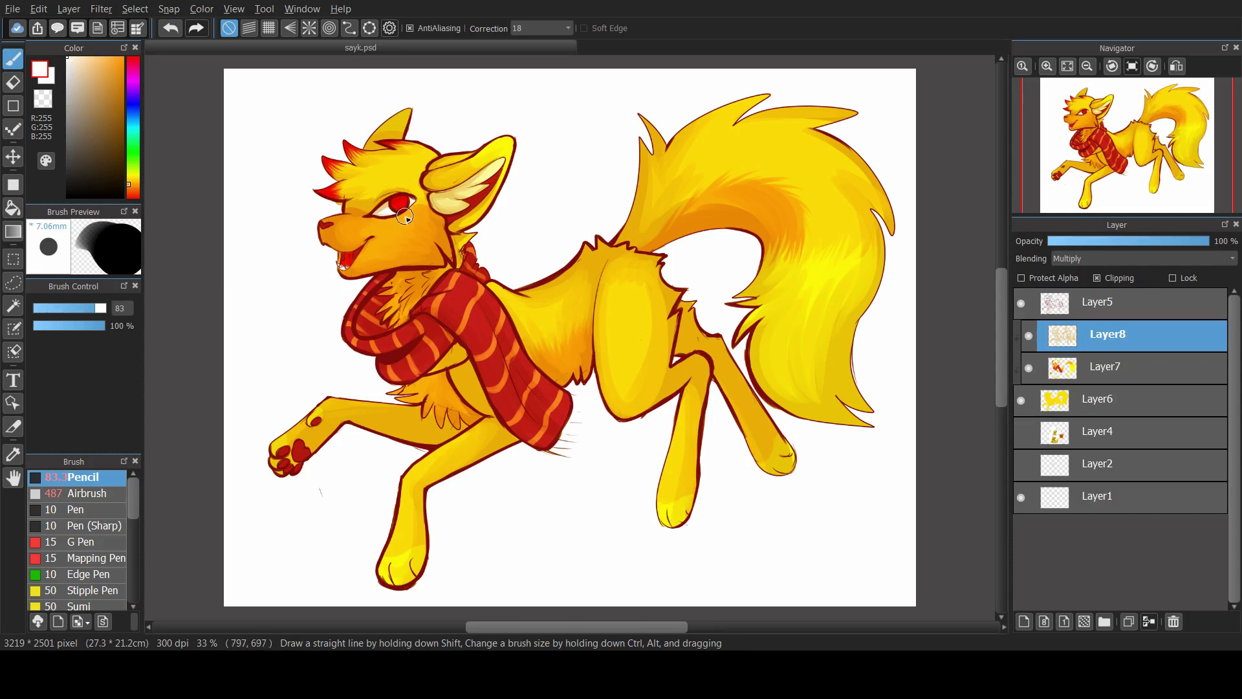
left_click(614, 298, "alt")
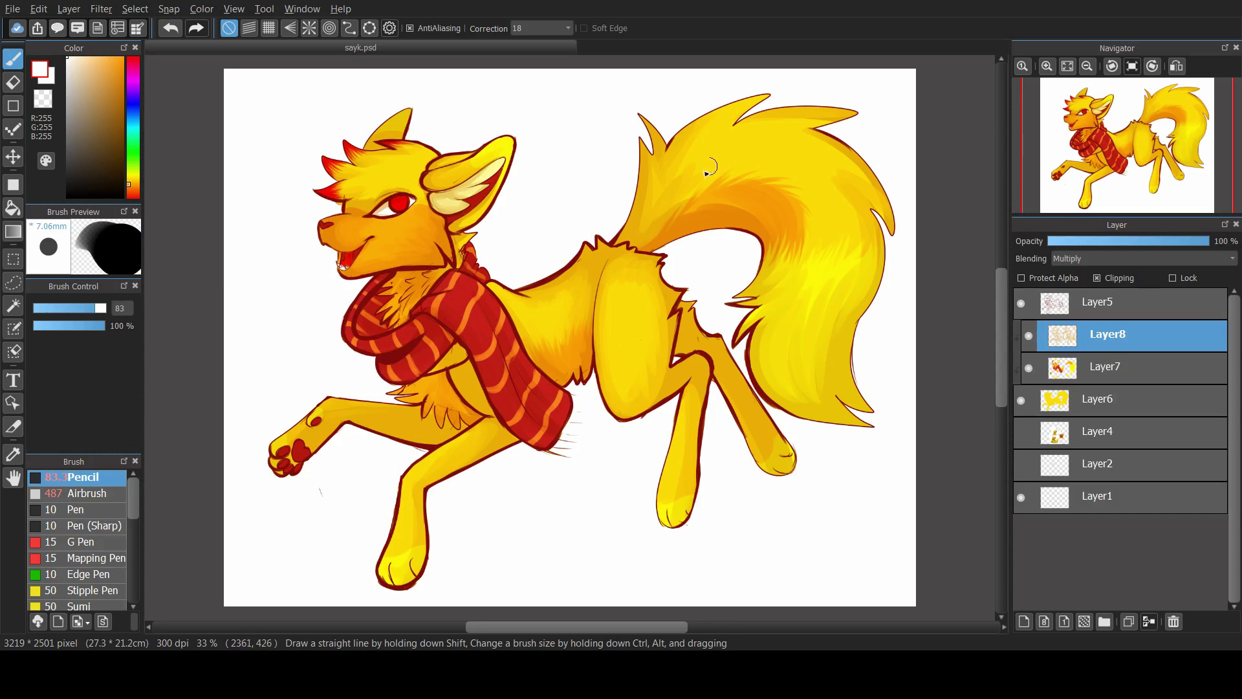
Add a clipped Overlay layer and paint white highlights on the chest fur, lower front leg and scarf with a 30 px pencil
key("ctrl+shift+n")
key("bracketleft")
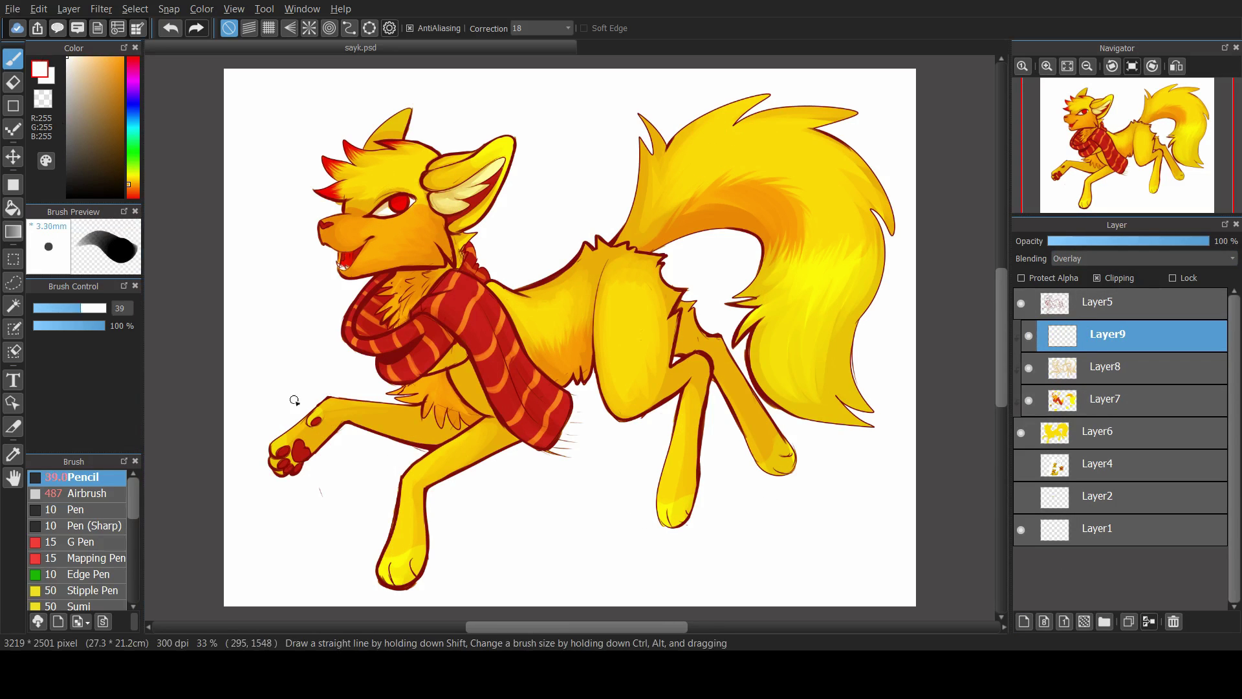
key("bracketright")
left_click_drag(397, 396, 445, 407)
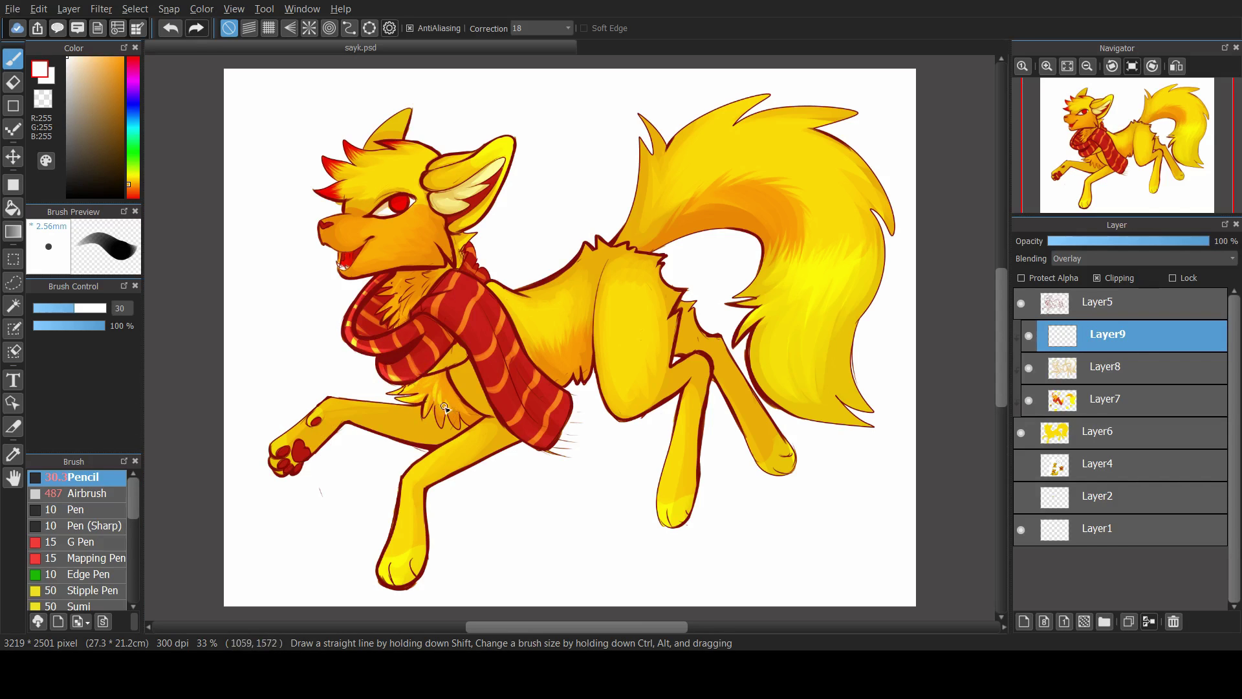
left_click_drag(424, 489, 422, 557)
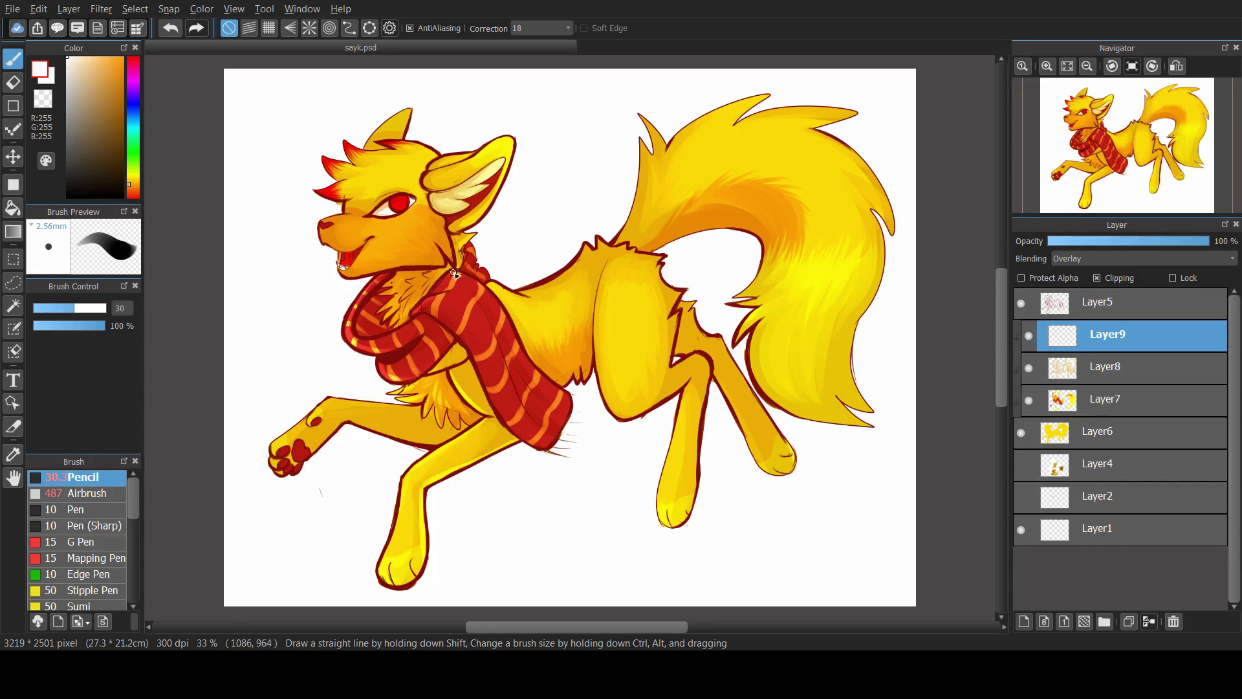
left_click_drag(529, 362, 562, 423)
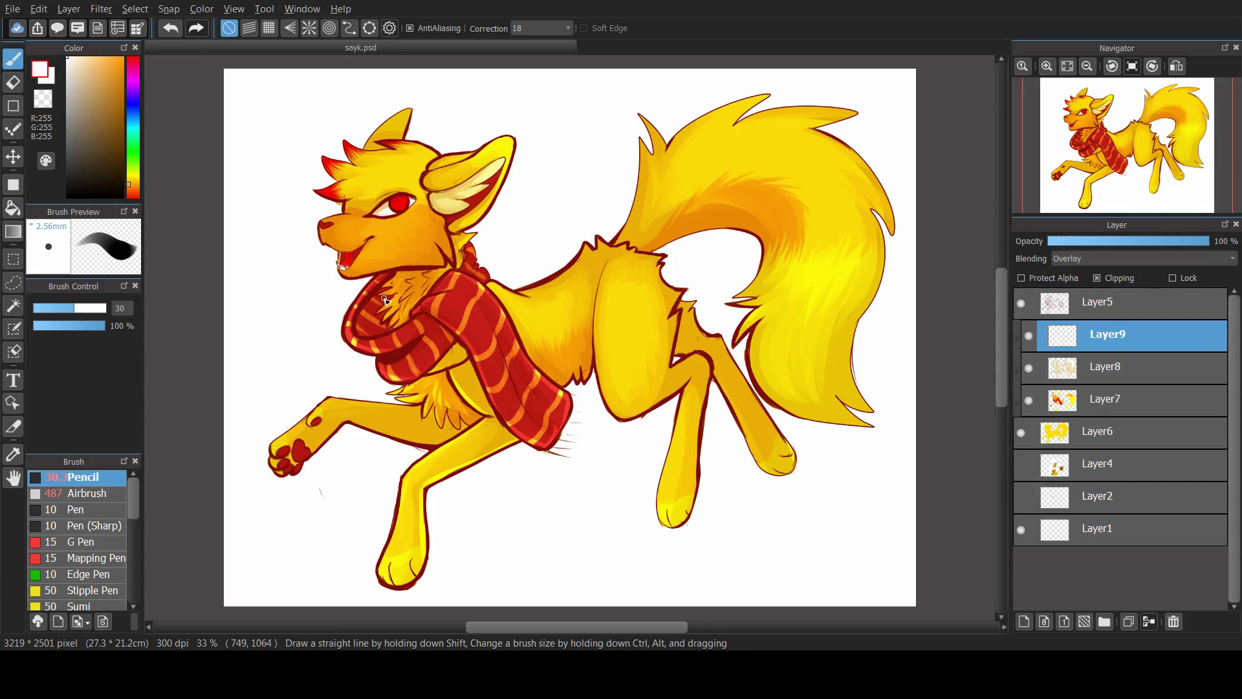
Paint white highlights along the tail's upper and inner edges, its tip and its outer curve
mouse_move(613, 251)
left_mouse_down()
mouse_move(640, 141)
mouse_move(718, 112)
mouse_move(853, 111)
left_mouse_up()
mouse_move(650, 251)
left_mouse_down()
mouse_move(754, 226)
mouse_move(763, 320)
mouse_move(864, 420)
left_mouse_up()
mouse_move(831, 346)
left_mouse_down()
mouse_move(869, 414)
mouse_move(866, 404)
left_mouse_up()
left_click_drag(880, 317, 861, 220)
Highlight the near thigh, the far hind leg and the fur along the hip in white
left_click_drag(601, 286, 614, 377)
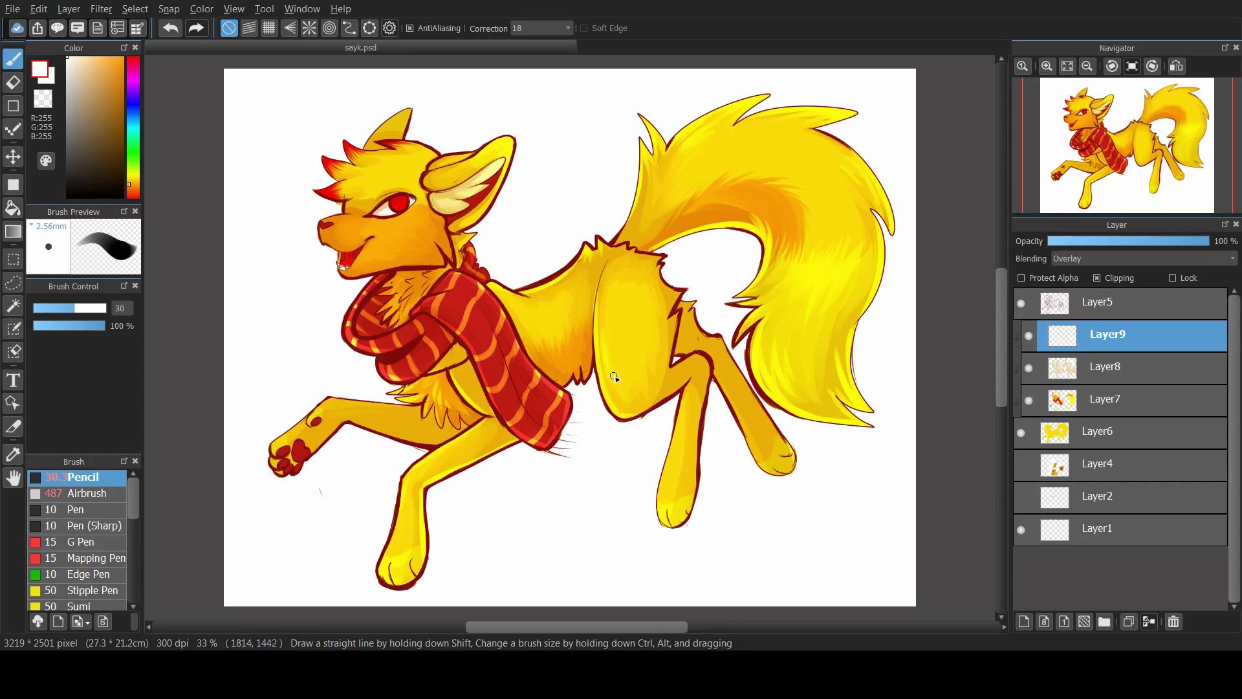
left_click_drag(712, 330, 771, 430)
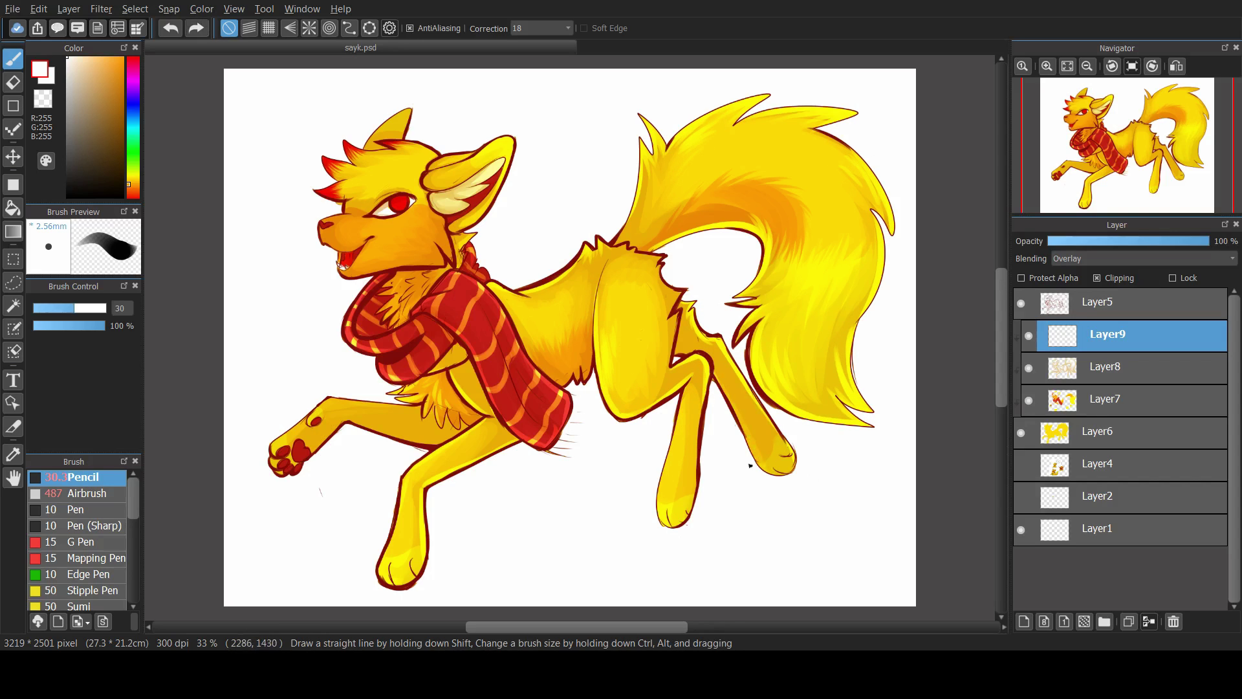
left_click_drag(625, 250, 660, 264)
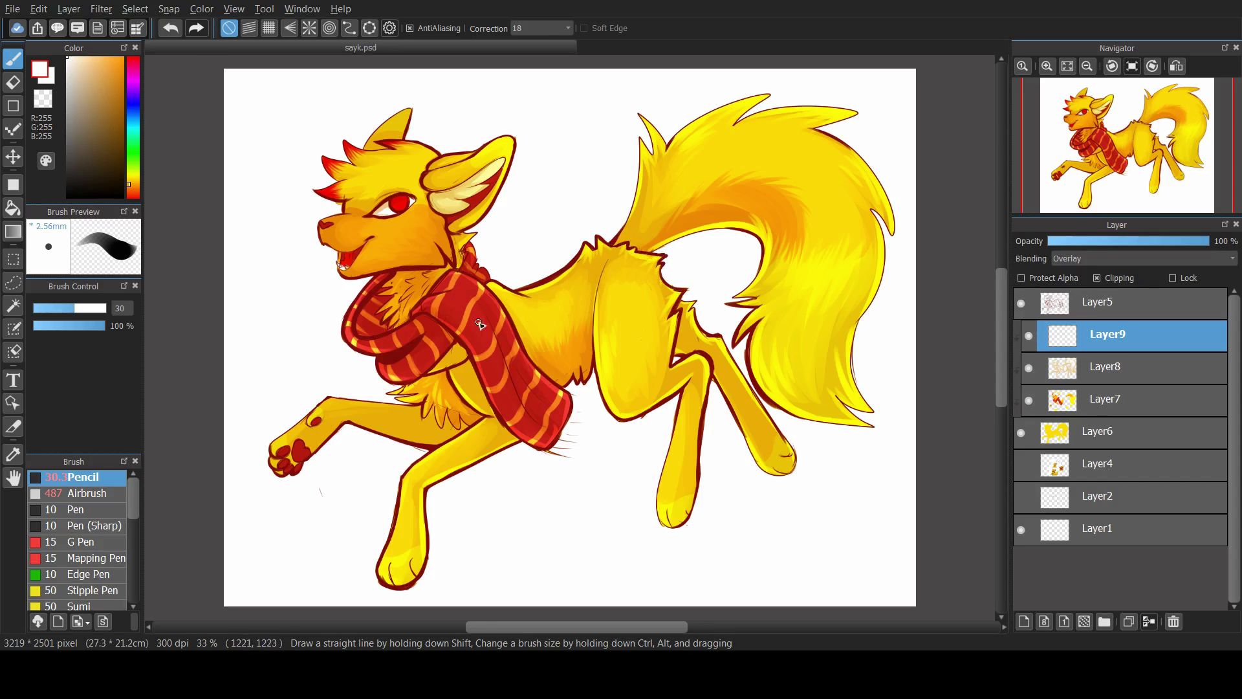
Add white highlights to the muzzle, jaw, cheek and the top of the head
left_click_drag(316, 241, 349, 216)
mouse_move(364, 277)
left_mouse_down()
mouse_move(417, 232)
mouse_move(441, 250)
left_mouse_up()
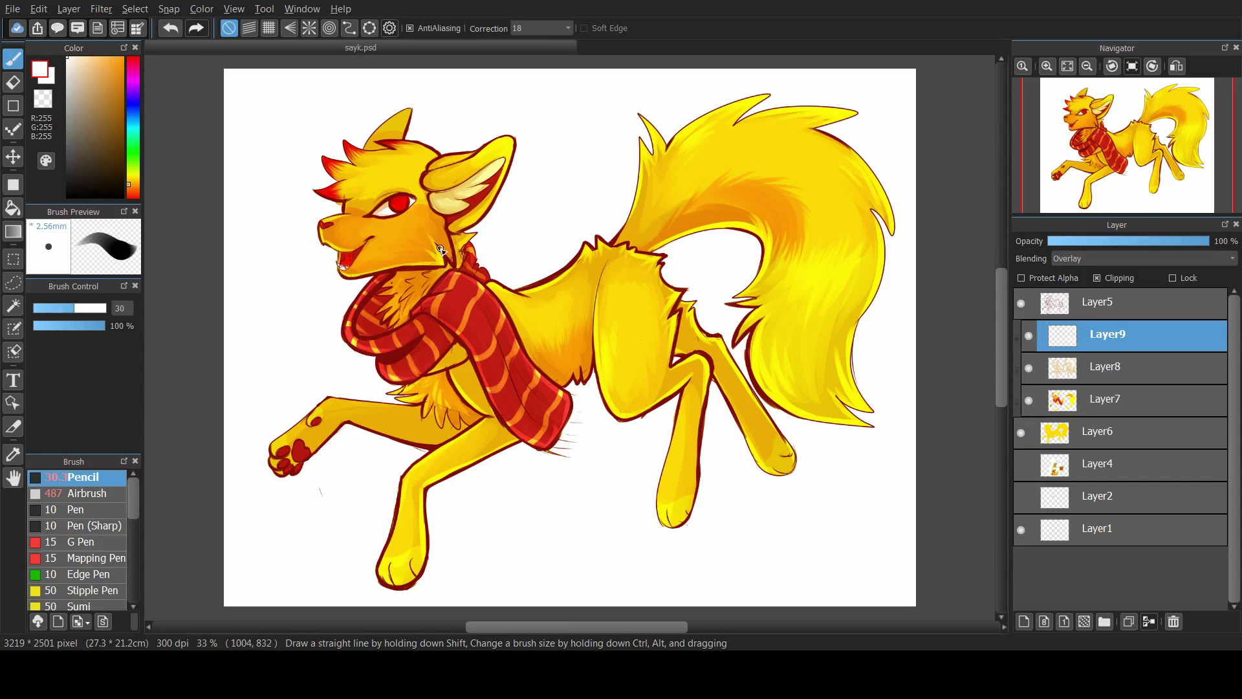
left_click_drag(438, 171, 423, 148)
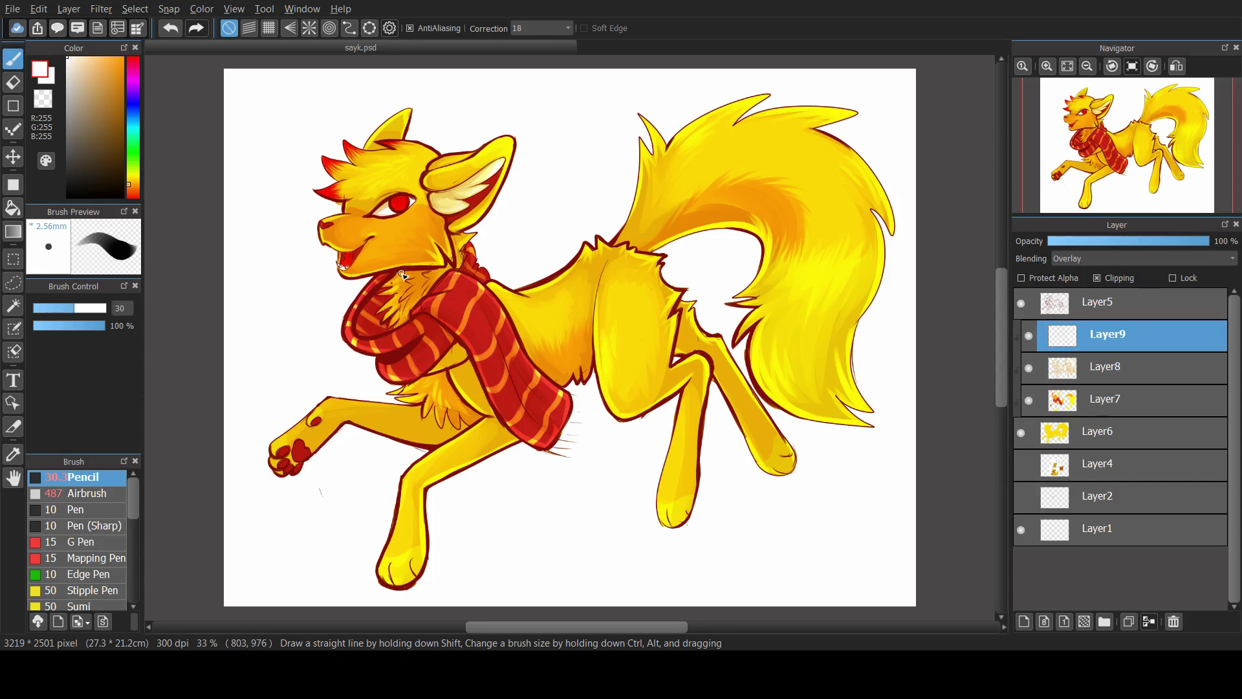
Hide the shading and highlight layers, sample the scarf's orange (R255 G129 B32) and red (R196 G29 B26), and show both layers again
left_click(417, 213, "alt")
left_click(1125, 398)
left_click(1028, 335)
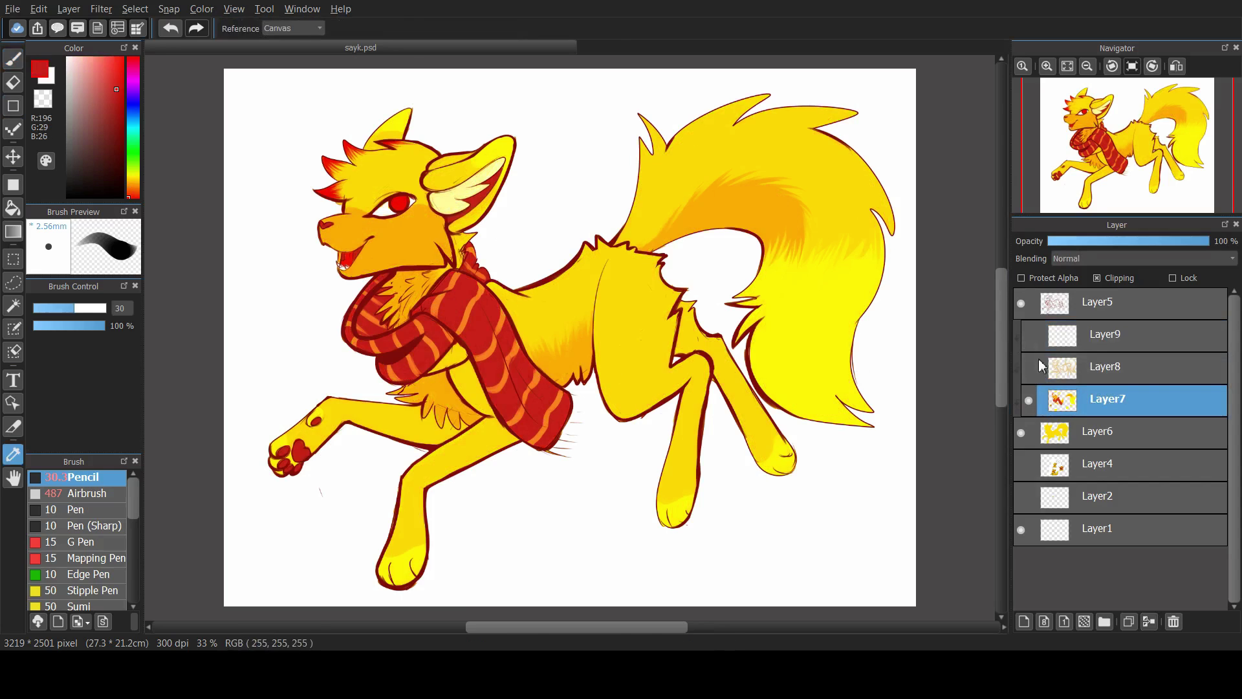
left_click(1028, 367)
left_click(461, 349, "alt")
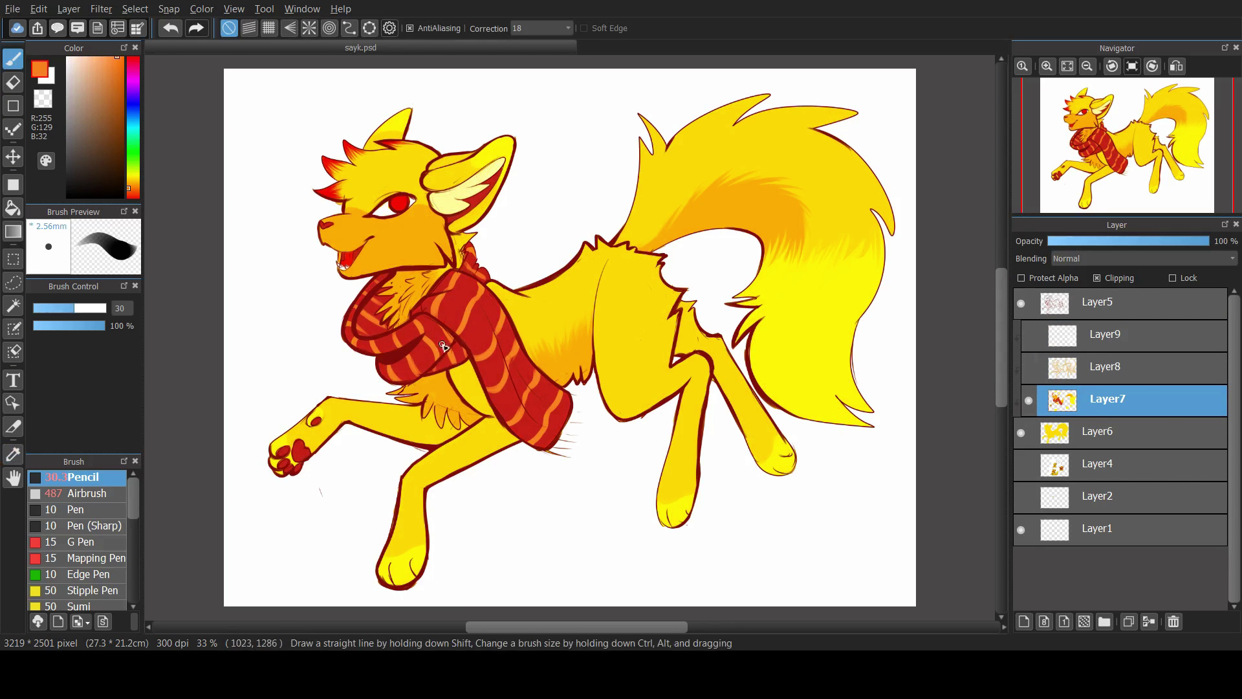
left_click(443, 347, "alt")
left_click(1029, 367)
left_click(1029, 335)
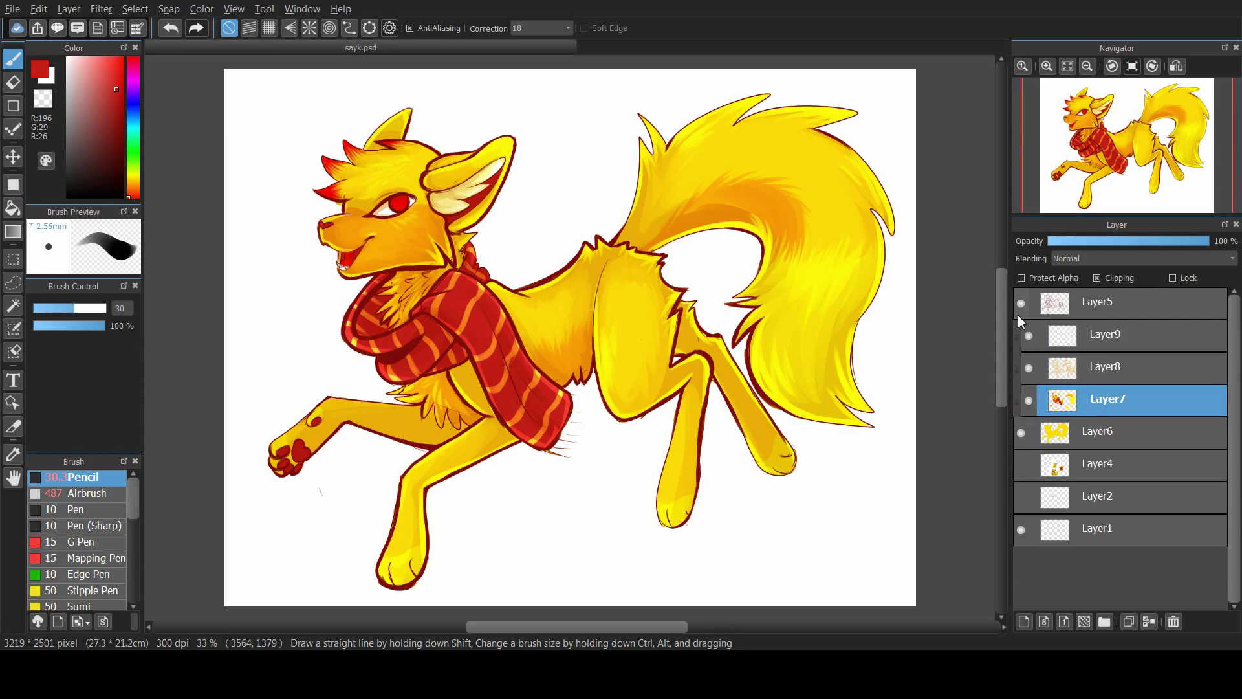
Add a layer above the line art and touch up the lower front leg's edge in yellow (R253 G245 B0) with a 13.2 px pencil
key("ctrl+shift+n")
scroll(1012, 309, "left", 3)
key("ctrl+plus")
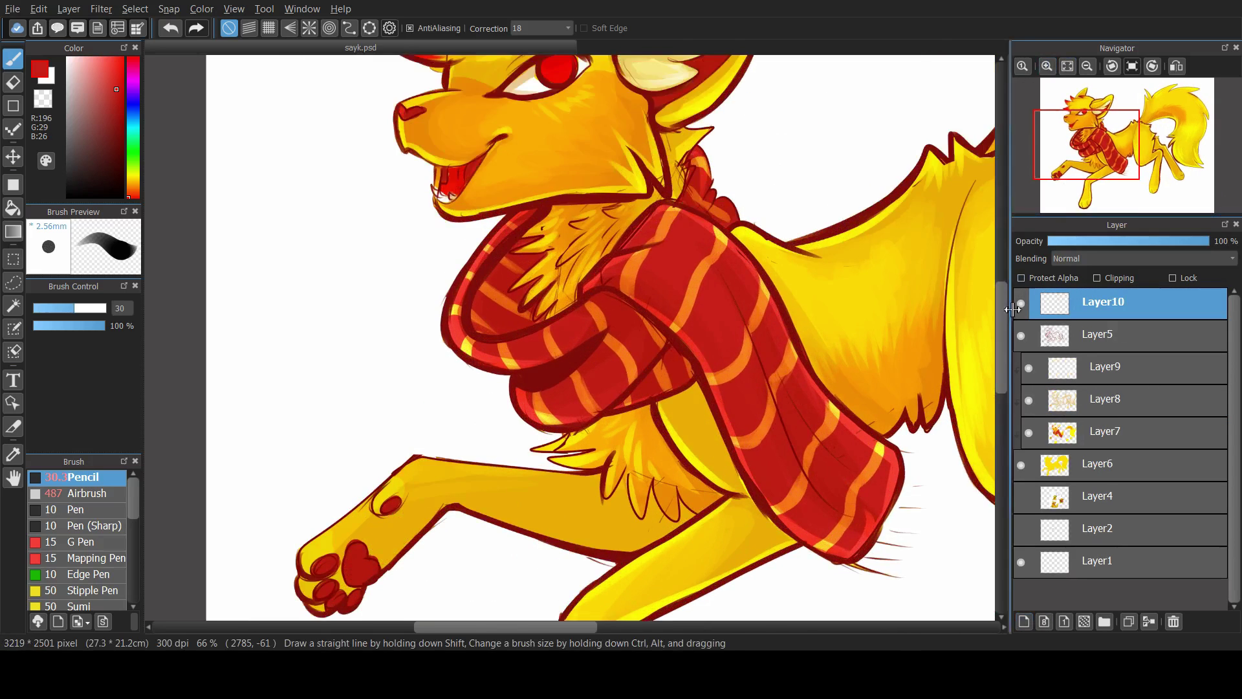
scroll(1012, 309, "down", 5)
left_click(605, 421, "alt")
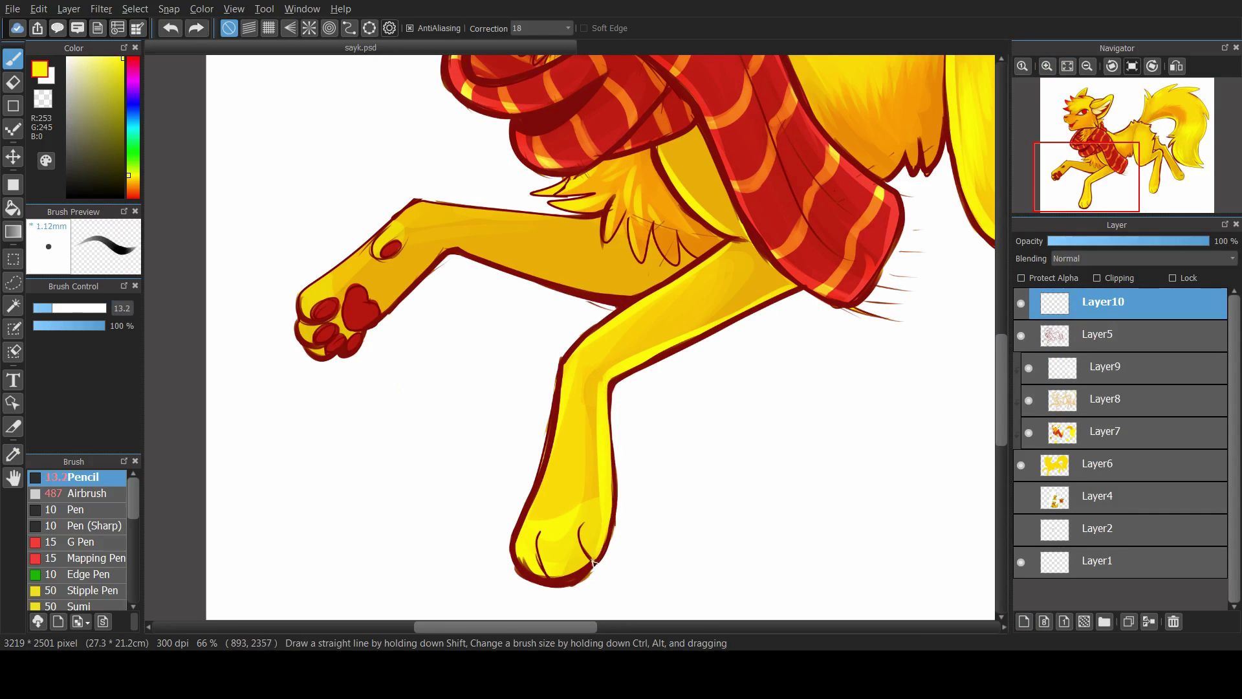
mouse_move(569, 389)
left_mouse_down()
mouse_move(724, 249)
mouse_move(536, 501)
left_mouse_up()
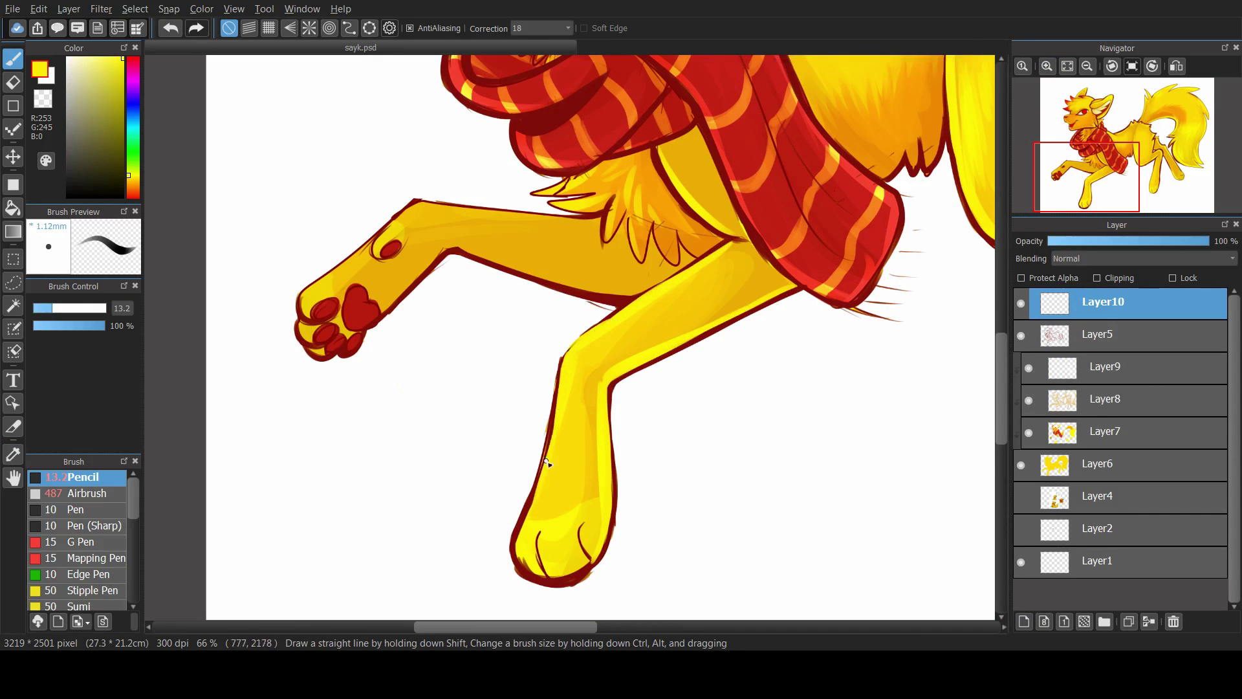
Redraw the lower front paw's toes and the leg's front outline in dark red (R124 G11 B10)
left_click(523, 548, "alt")
left_click(541, 548, "alt")
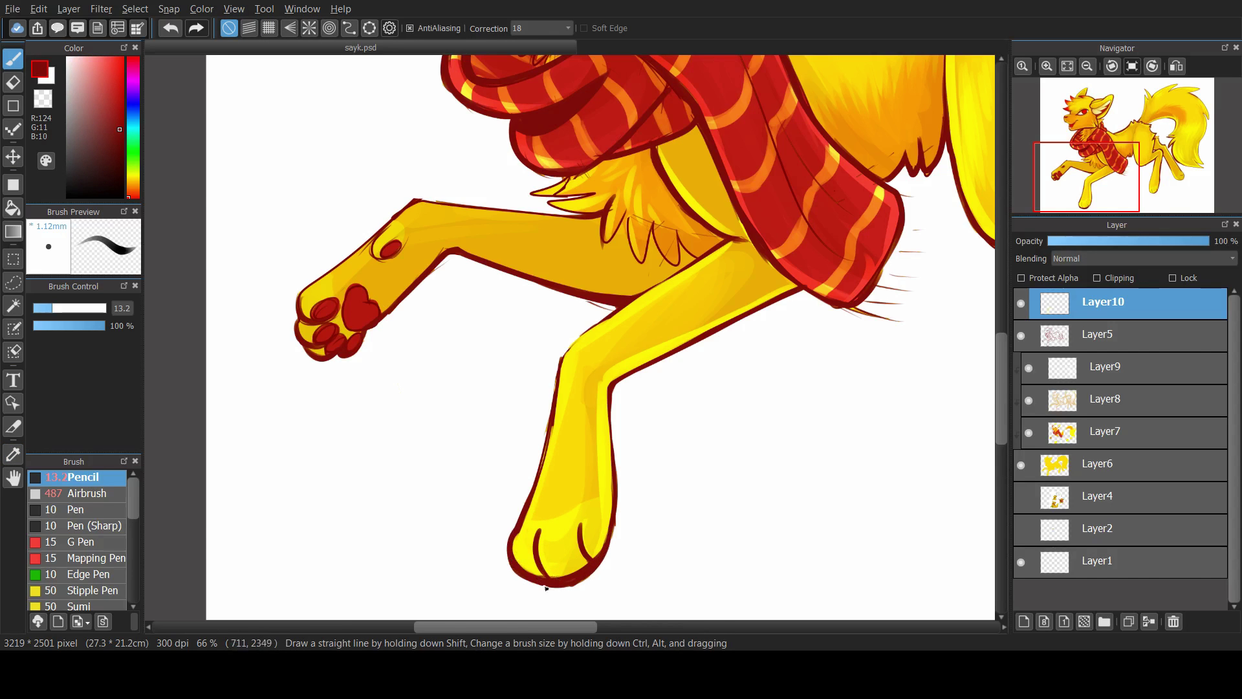
left_click_drag(565, 353, 553, 421)
Clean up the edges around the front legs and redraw the raised leg's lower outline in dark red (R125 G12 B9) on the line-art layer
left_click(568, 332, "ctrl")
left_click(598, 301, "ctrl")
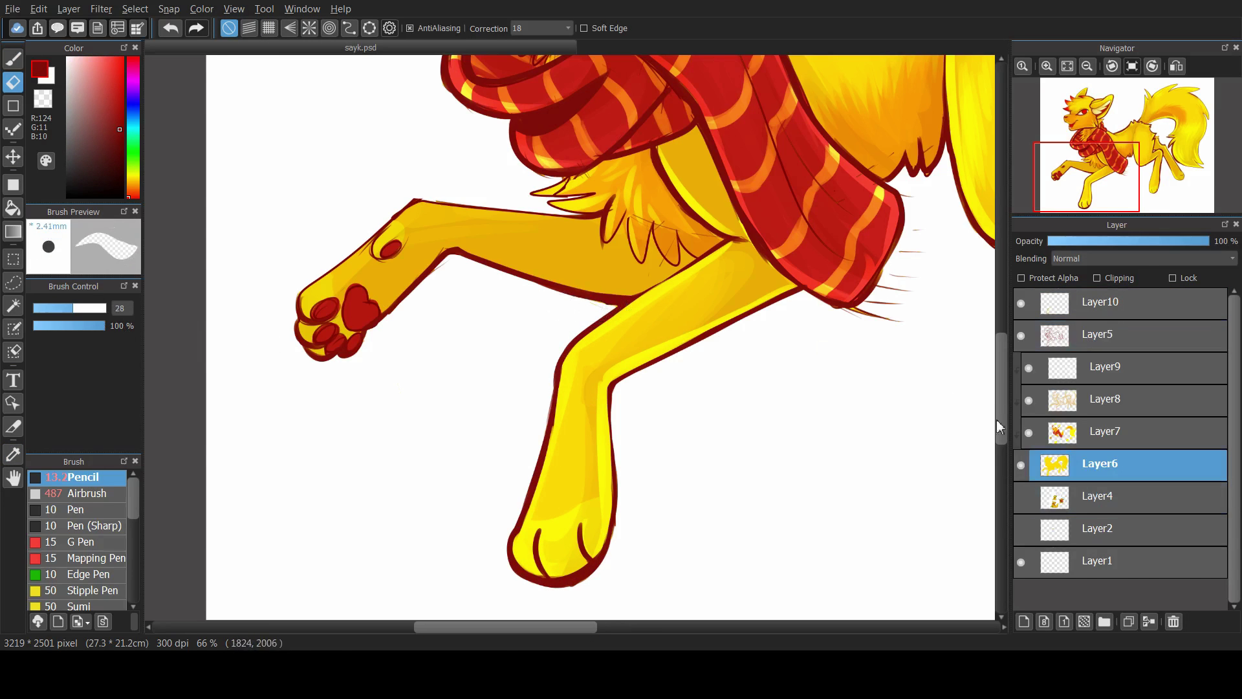
left_click(448, 257, "ctrl")
mouse_move(448, 249)
left_mouse_down()
mouse_move(565, 272)
mouse_move(617, 308)
left_mouse_up()
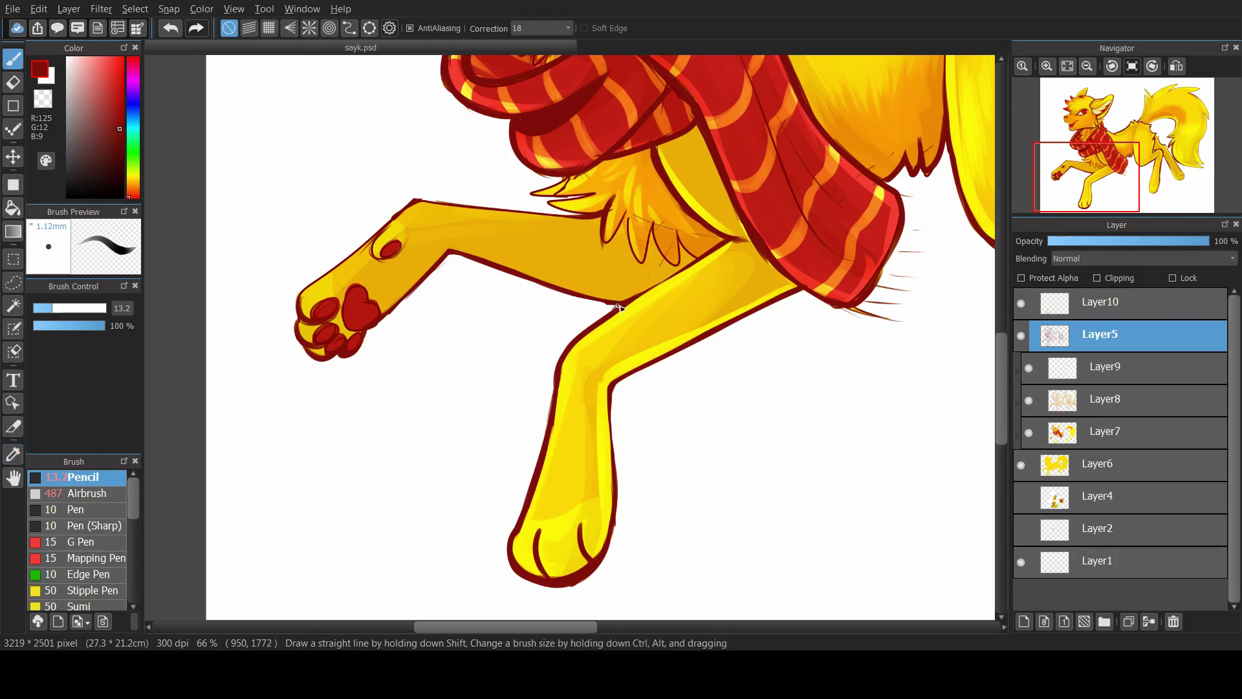
Repaint the raised paw's pads and wrist pad in red (R177 G22 B14) and dark red, cleaning the toes with yellow (R241 G216 B0)
left_click(366, 304, "alt")
left_click_drag(366, 304, 370, 310)
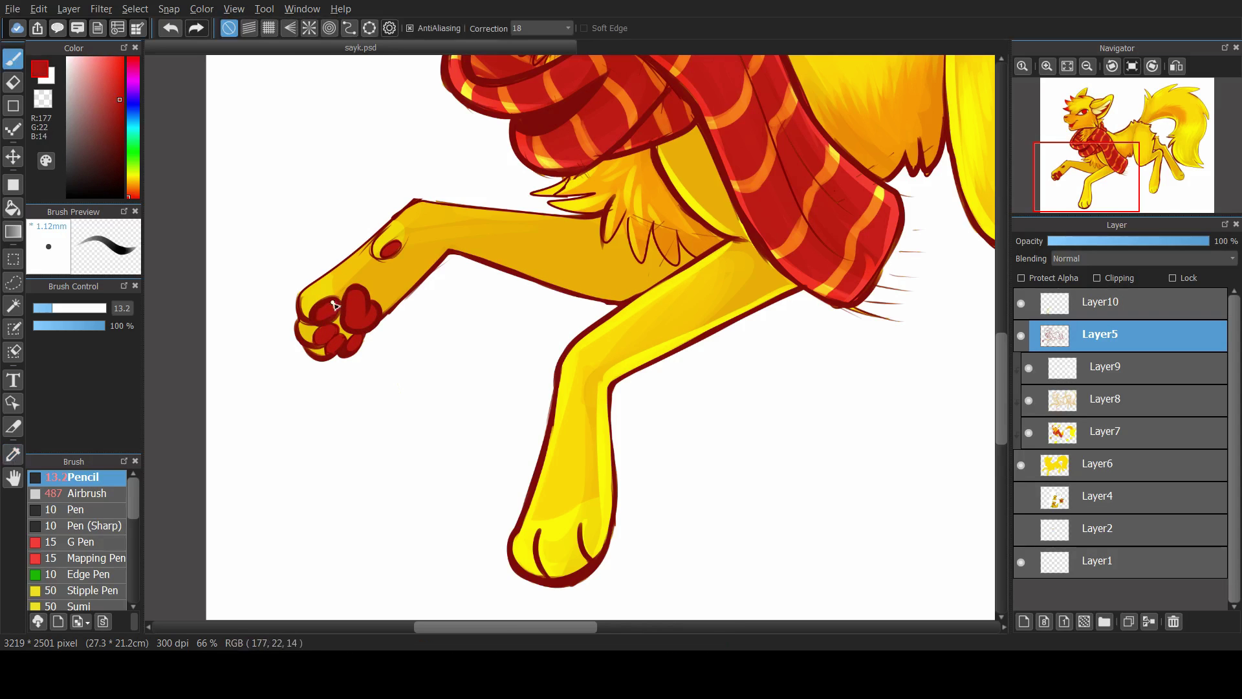
mouse_move(394, 223)
left_mouse_down()
mouse_move(388, 239)
mouse_move(402, 215)
mouse_move(360, 254)
mouse_move(383, 262)
mouse_move(415, 219)
mouse_move(372, 237)
mouse_move(312, 296)
mouse_move(315, 327)
left_mouse_up()
left_click(385, 255, "alt")
left_click(390, 249, "alt")
left_click(311, 299, "alt")
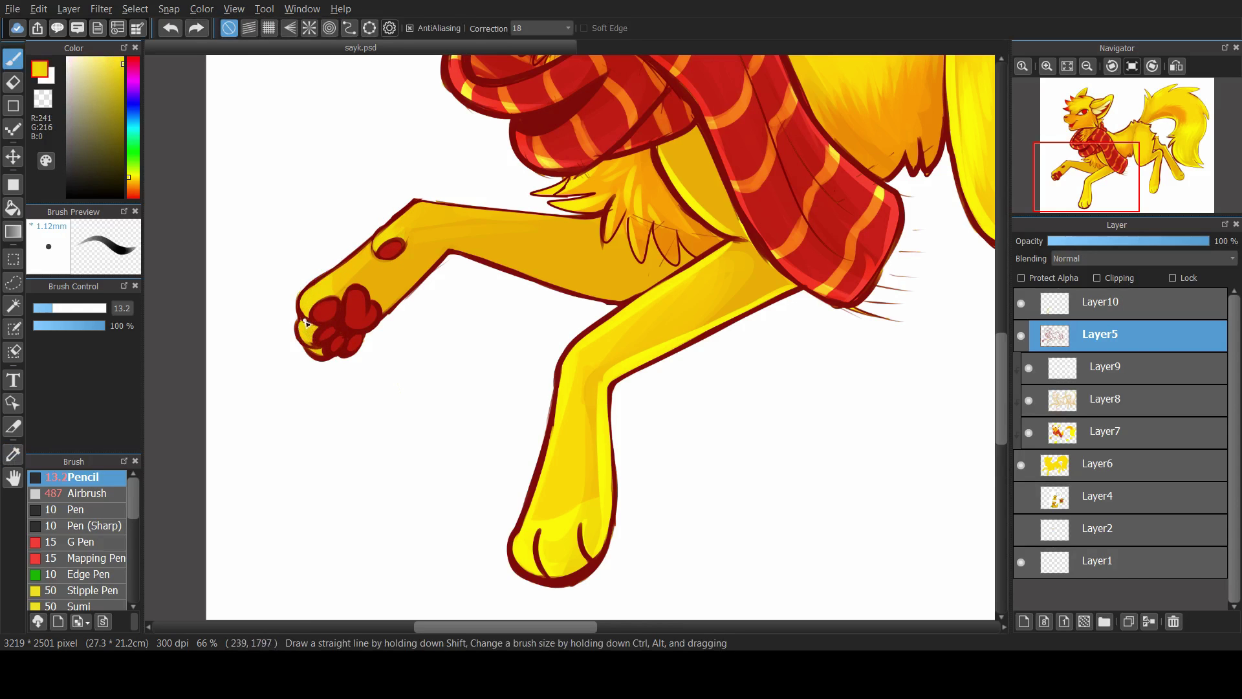
Refine the raised leg's upper edge and redraw the chest-fur tufts, painting yellow (R255 G222 B0) fur strokes on the leg
left_click(381, 240, "alt")
mouse_move(510, 211)
left_mouse_down()
mouse_move(597, 207)
mouse_move(523, 195)
mouse_move(570, 192)
mouse_move(603, 246)
left_mouse_up()
left_click(570, 182, "alt")
left_click(640, 206, "alt")
mouse_move(601, 194)
left_mouse_down()
mouse_move(607, 260)
mouse_move(630, 240)
left_mouse_up()
left_click_drag(623, 213, 644, 265)
left_click_drag(629, 173, 647, 228)
left_click(434, 218, "alt")
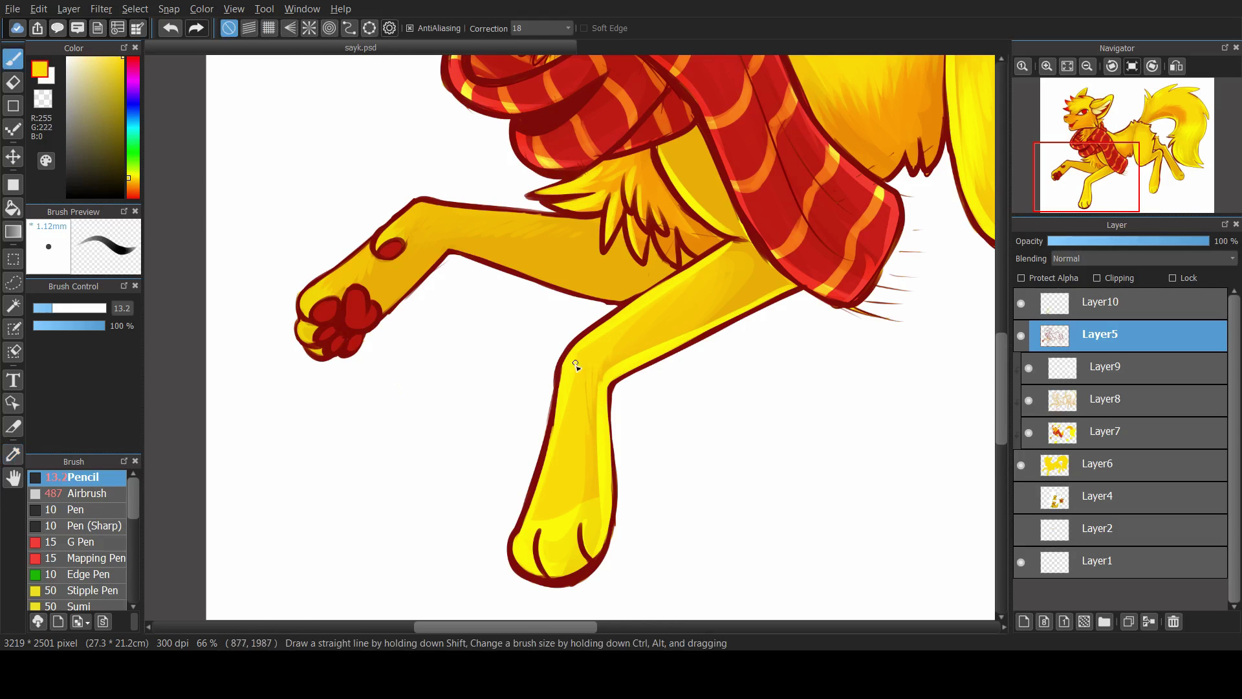
Touch up the chest fur's lower tufts with orange (R255 G173 B0) and dark red (R125 G13 B7)
left_click(646, 336, "alt")
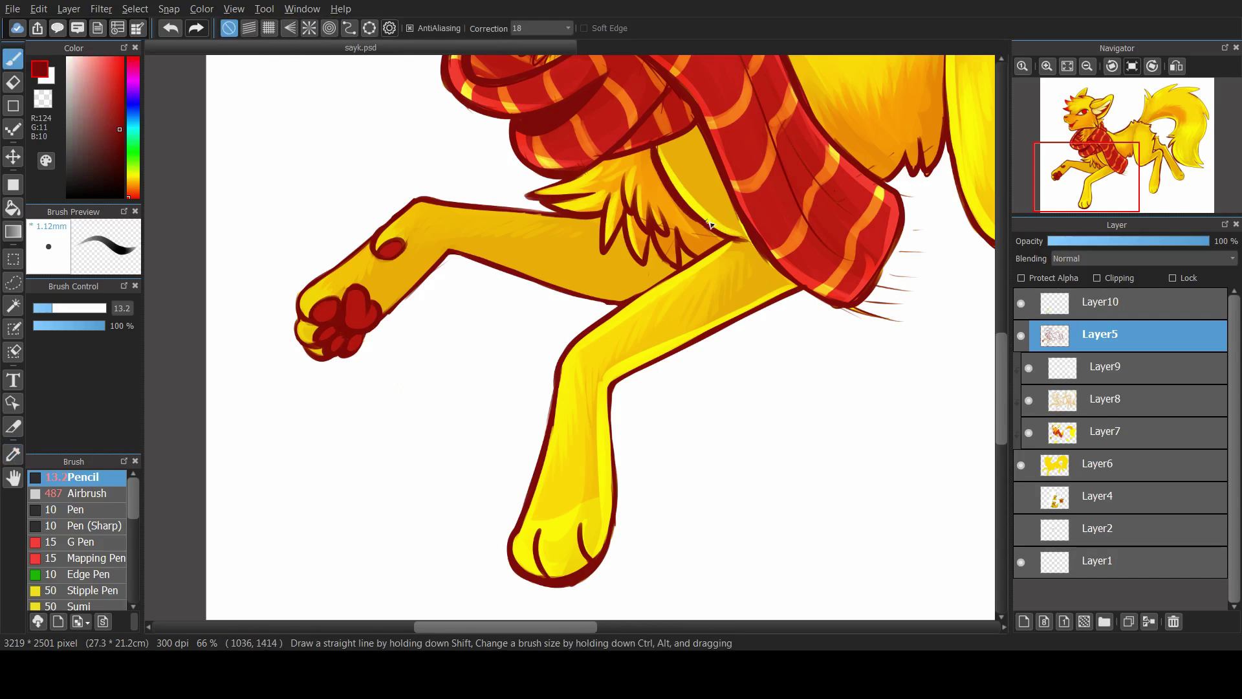
left_click(645, 201, "alt")
left_click(648, 205, "alt")
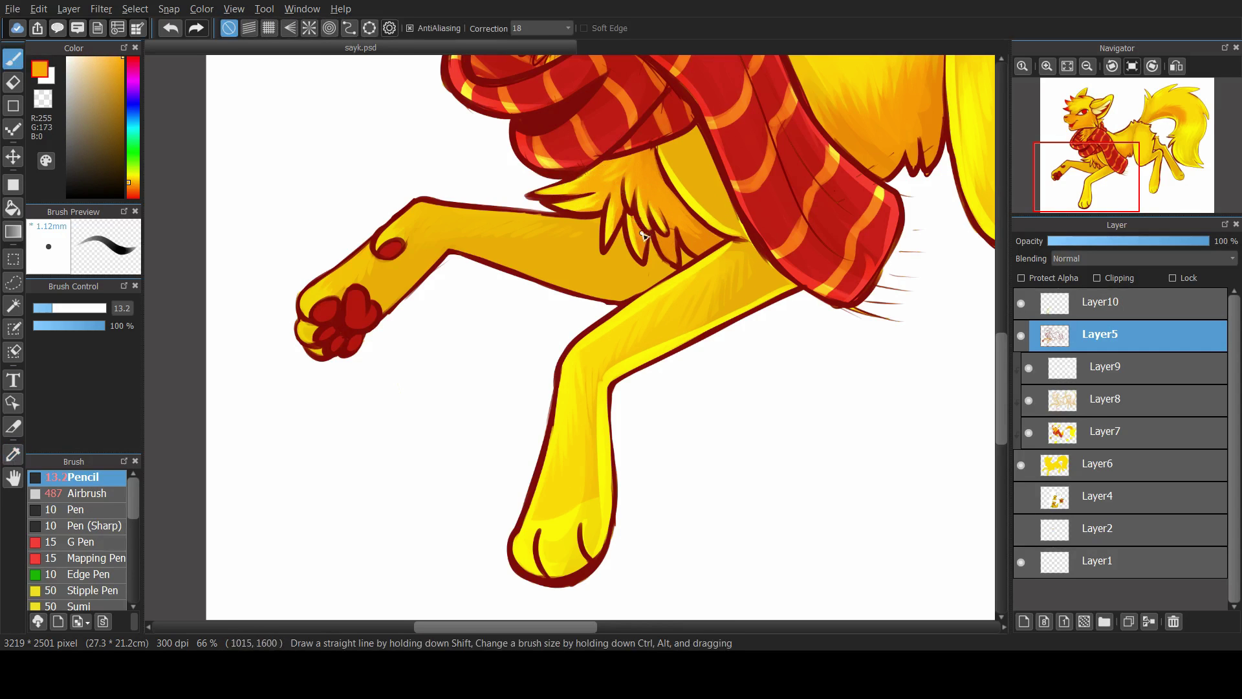
left_click(663, 244, "alt")
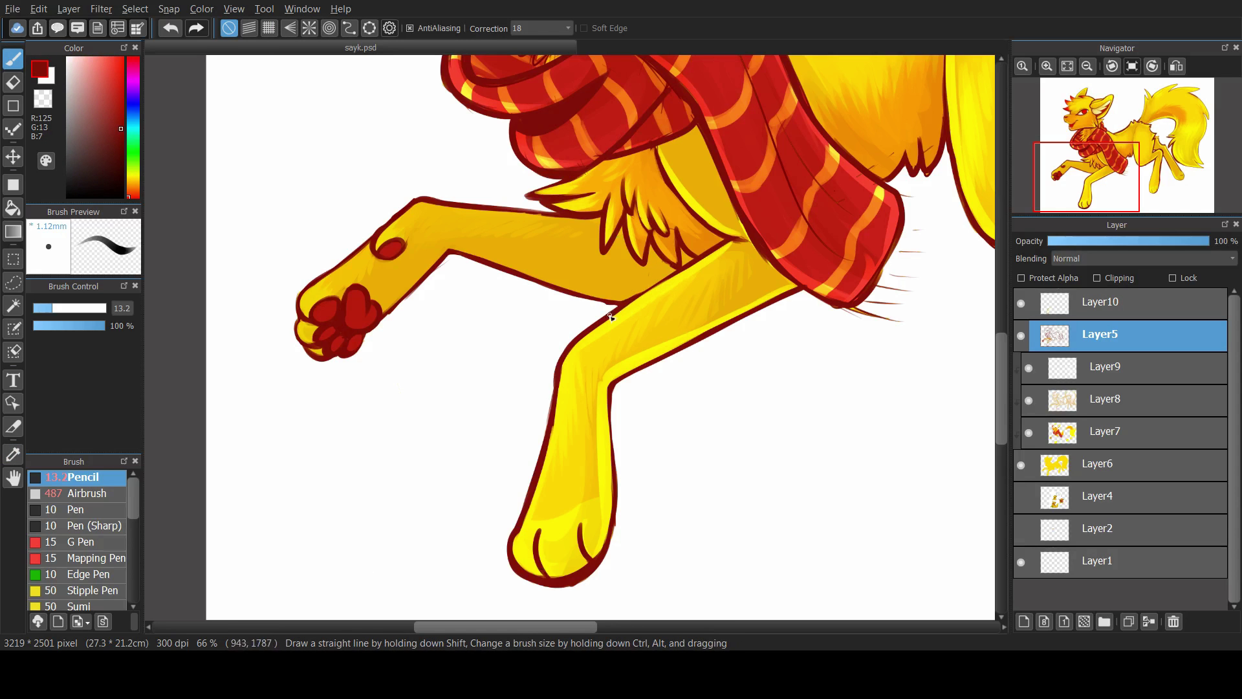
Draw six dark red fringe strands along the edge of the scarf's hanging end
scroll(851, 308, "up", 3)
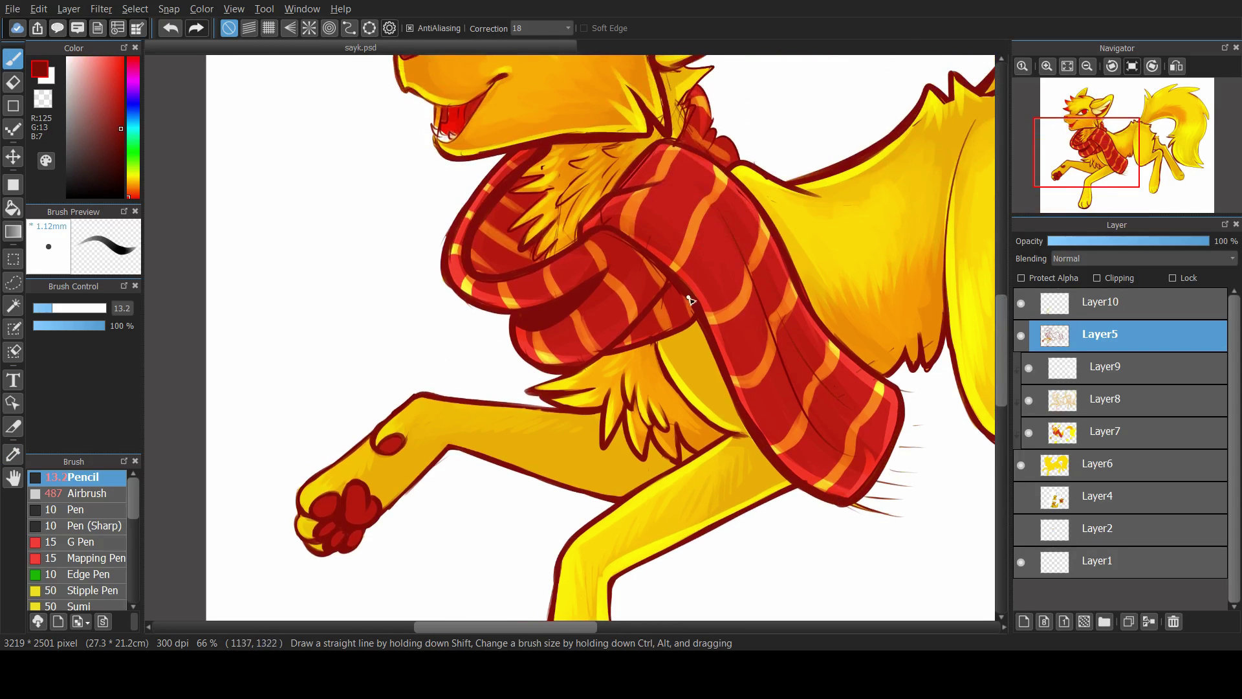
scroll(511, 472, "right", 5)
mouse_move(566, 499)
left_mouse_down()
mouse_move(607, 518)
mouse_move(622, 489)
left_mouse_up()
left_click_drag(576, 481, 628, 478)
left_click_drag(580, 466, 631, 462)
mouse_move(595, 444)
left_mouse_down()
mouse_move(642, 442)
mouse_move(630, 454)
left_mouse_up()
left_click_drag(603, 423, 652, 421)
left_click_drag(601, 389, 638, 388)
Strengthen the scarf's fringe strands and the belly-tuft outline in dark red (R124 G11 B10), touching up the fur with orange (R231 G175 B0)
left_click(580, 369, "alt")
left_click(626, 357, "alt")
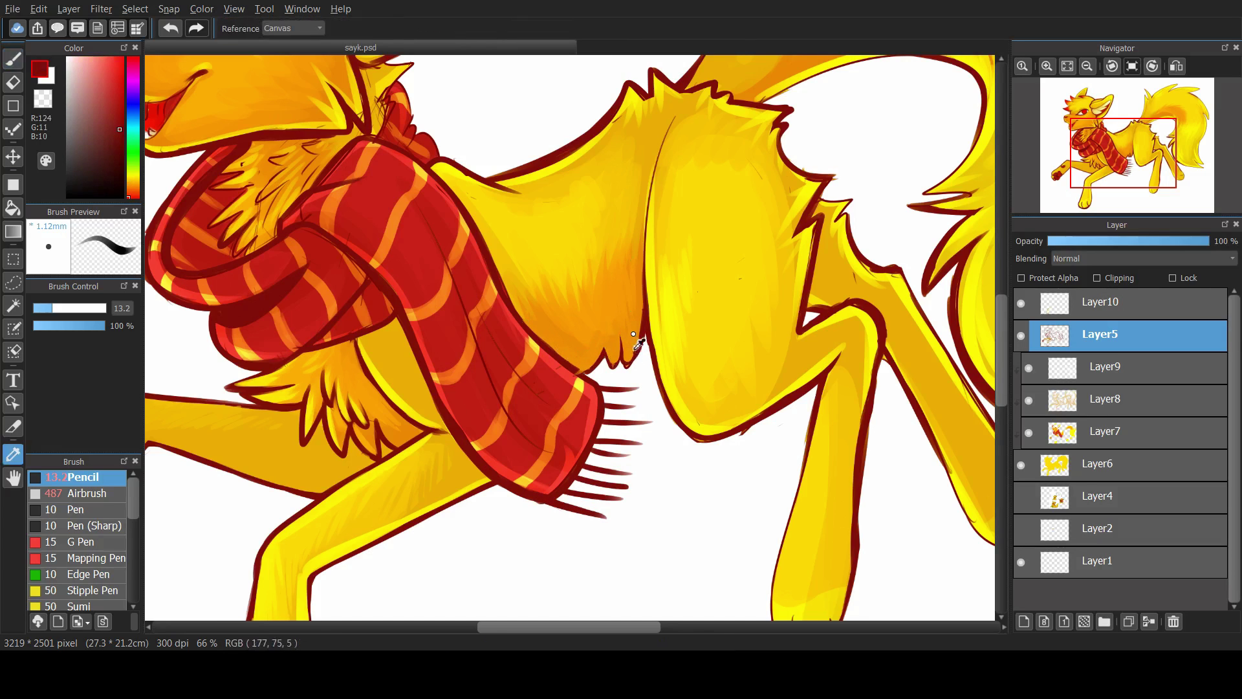
left_click(603, 341, "alt")
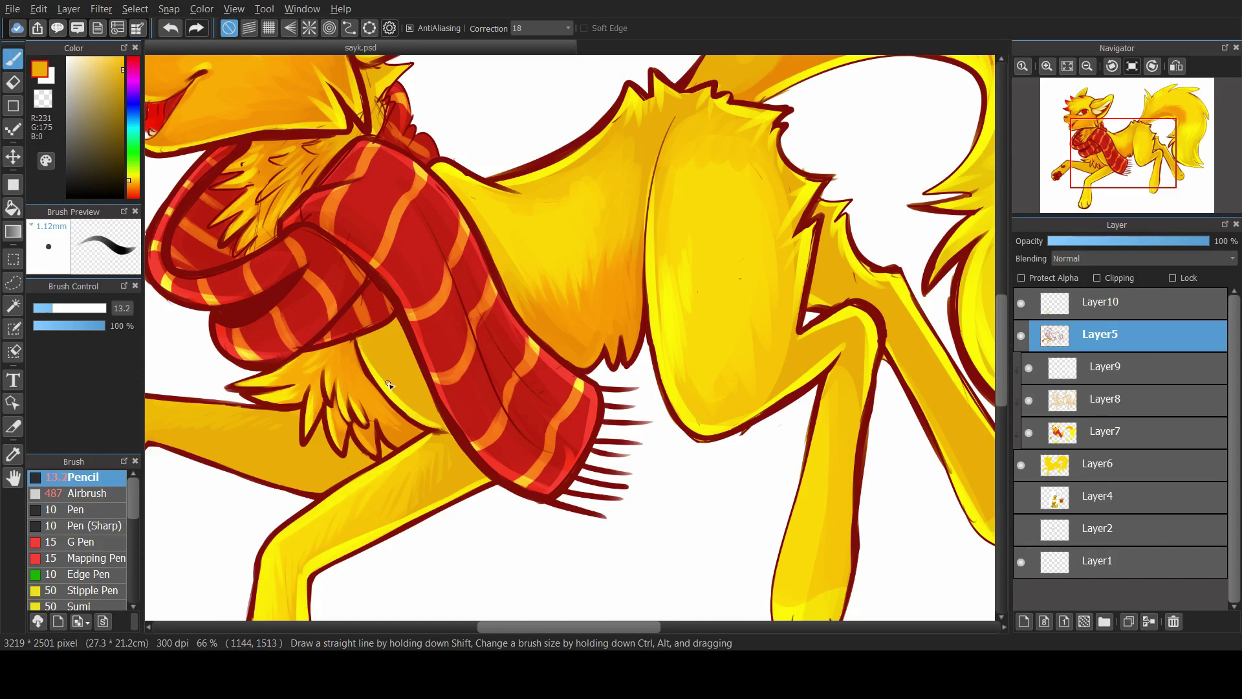
left_click(362, 349, "alt")
Paint light orange (R252 G202 B46) and bright red (R252 G50 B42) edge highlights on the scarf's neck loop
left_click(206, 296, "alt")
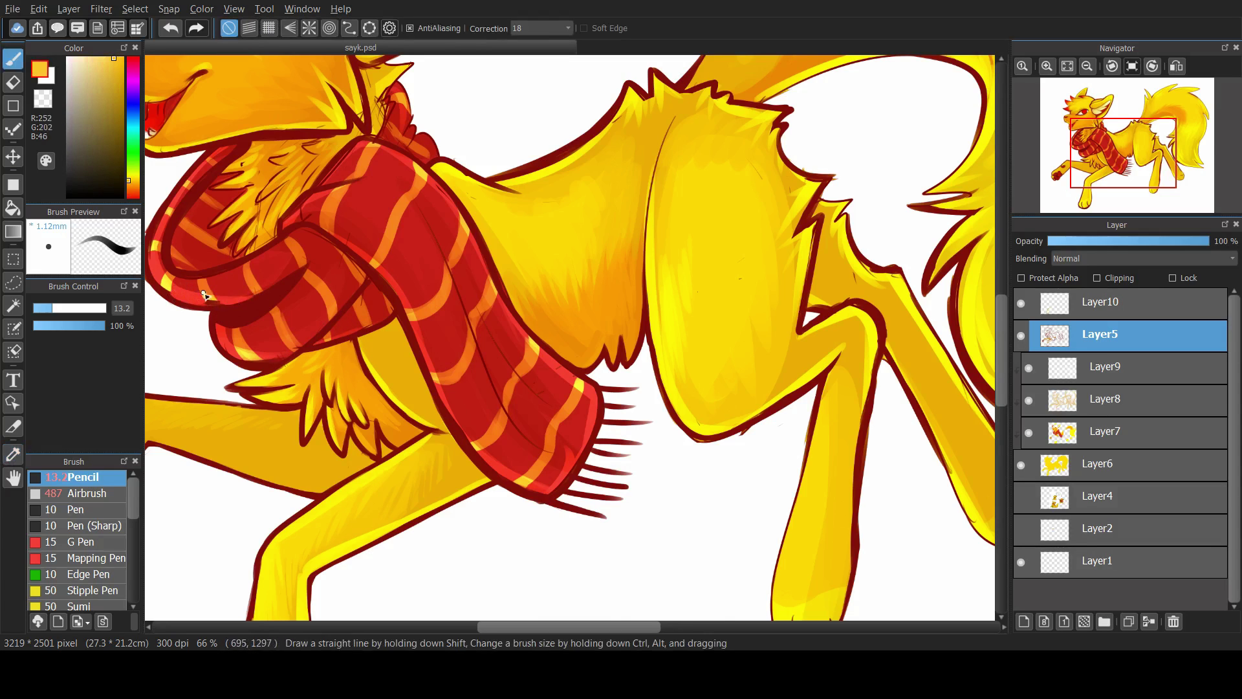
left_click(224, 308, "alt")
left_click(284, 255, "alt")
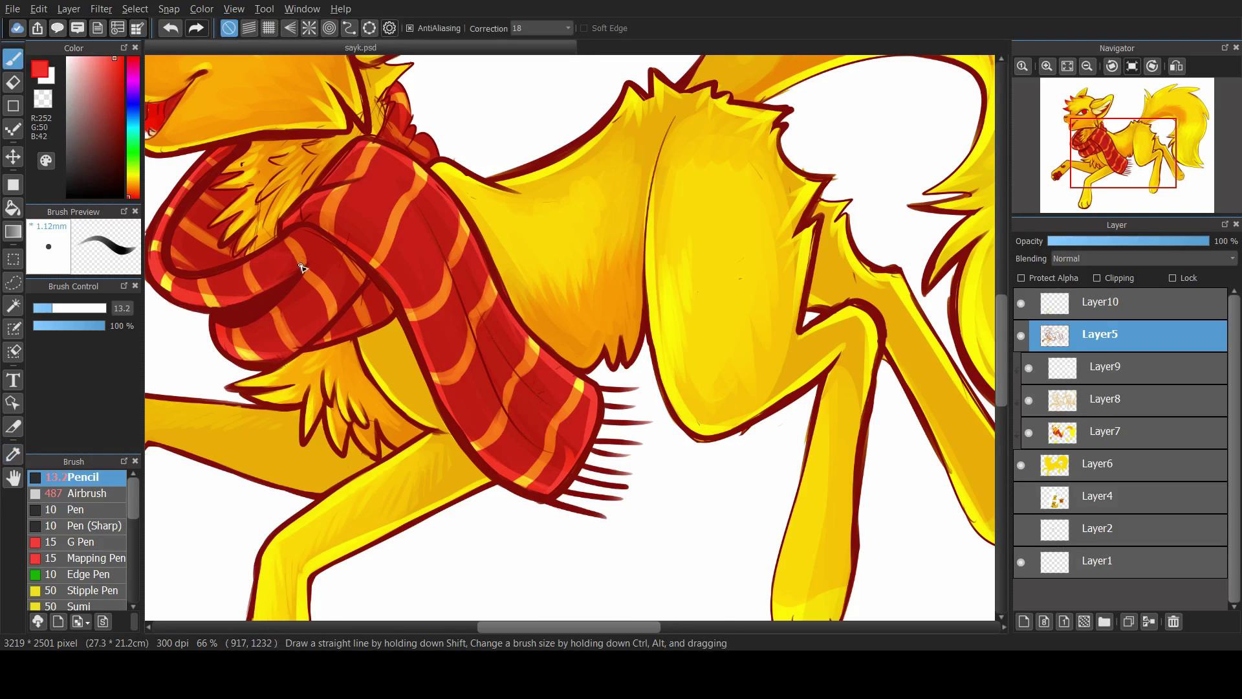
Refine the scarf folds beside the overlap of the hanging end with red (R177 G22 B14), dark red and orange (R218 G83 B16)
left_click(315, 244, "alt")
left_click(317, 234, "alt")
left_click(311, 227, "alt")
left_click(320, 233, "alt")
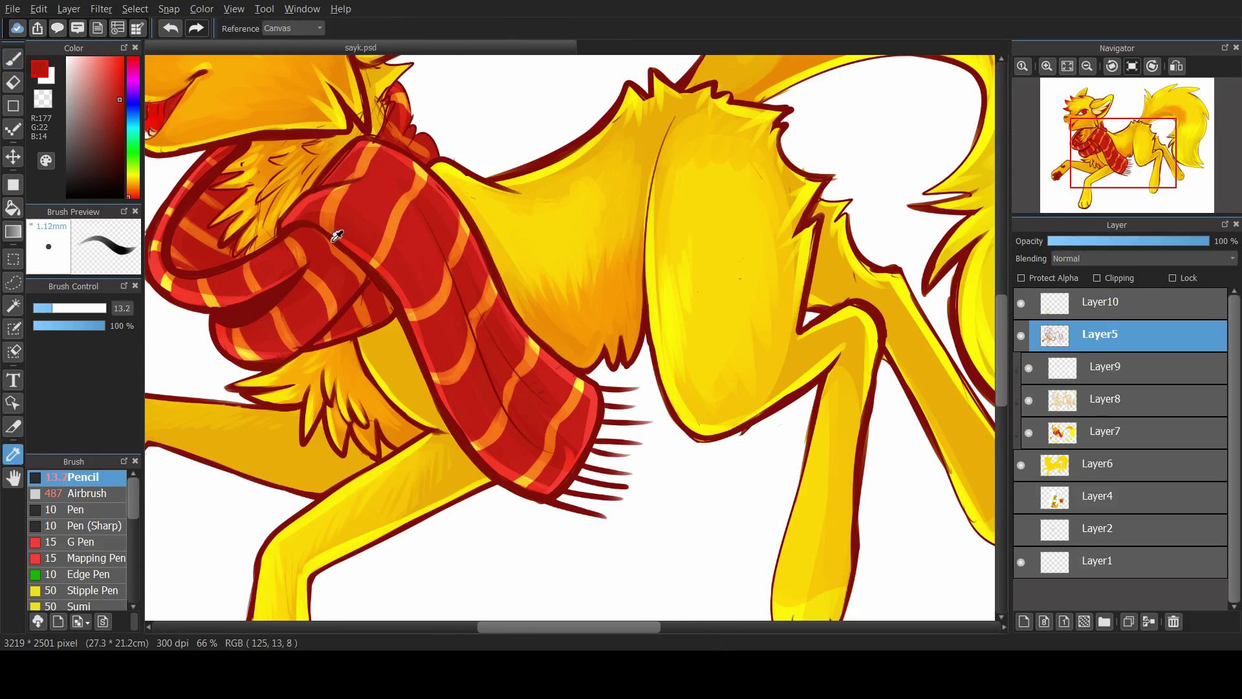
left_click(365, 265, "alt")
left_click(319, 234, "alt")
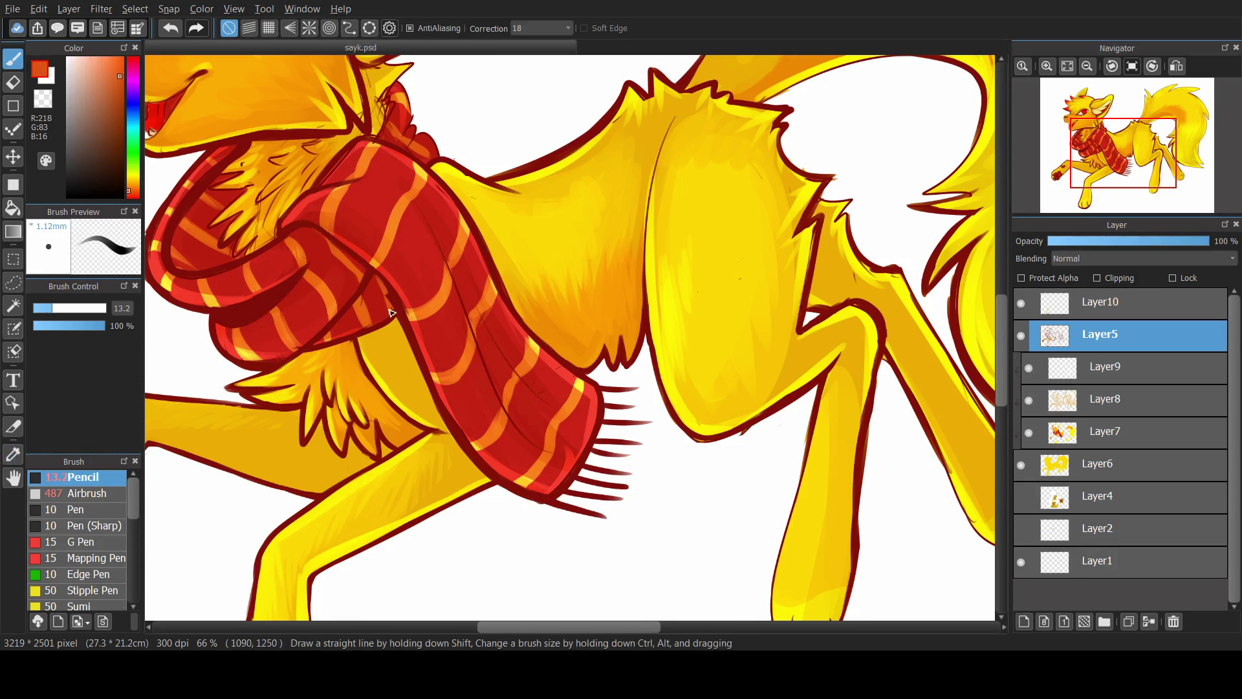
Highlight the edges of the scarf's hanging end with bright red (R246 G47 B37) and its stripe ends with orange (R249 G177 B40, R252 G192 B51)
left_click(368, 339, "alt")
left_click(421, 326, "alt")
left_click(414, 323, "alt")
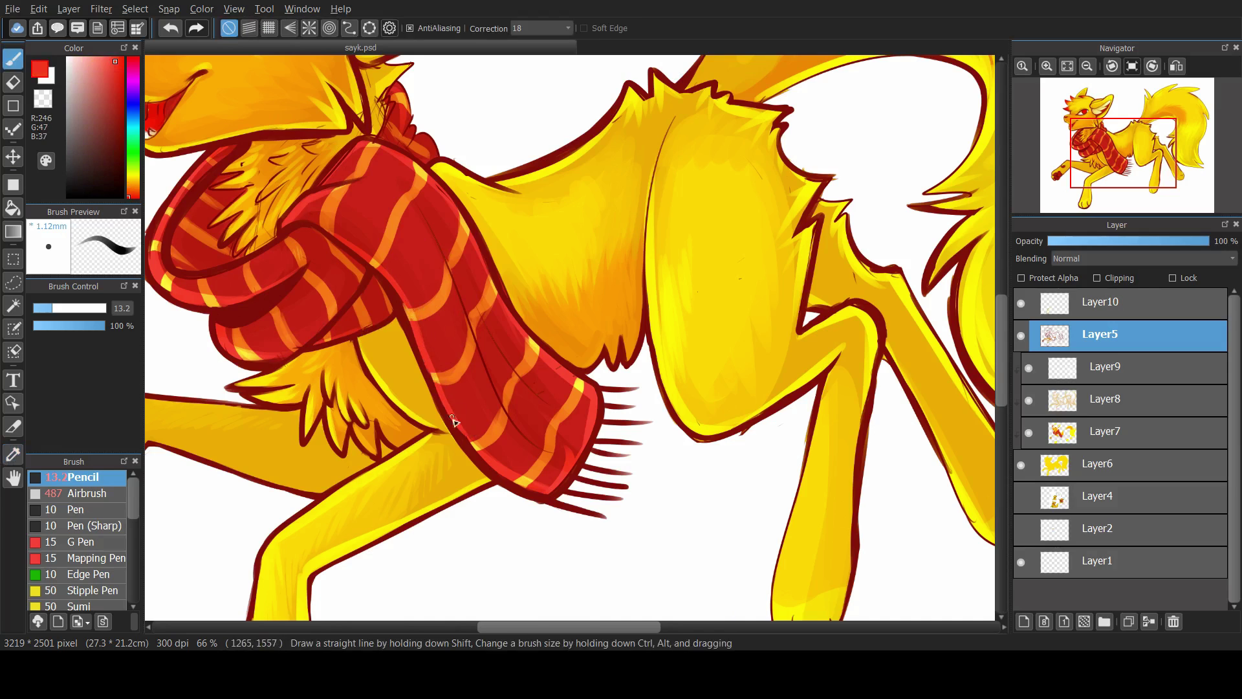
left_click(421, 331, "alt")
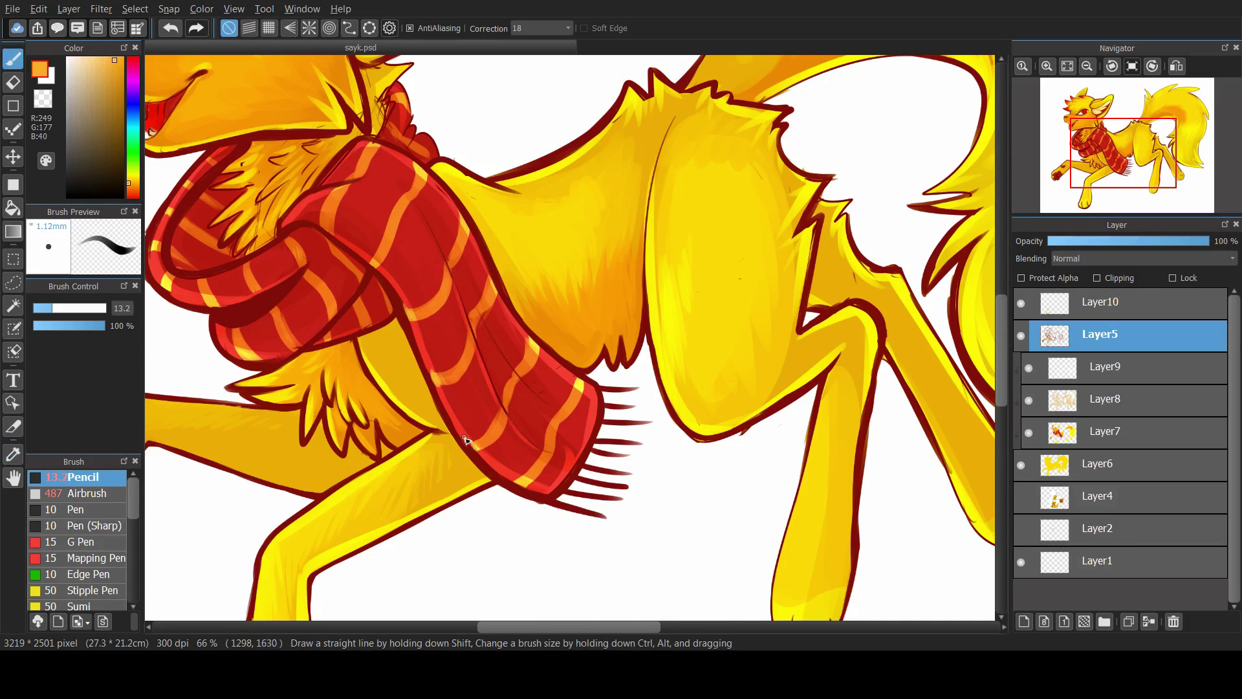
left_click(545, 456, "alt")
left_click(453, 227, "alt")
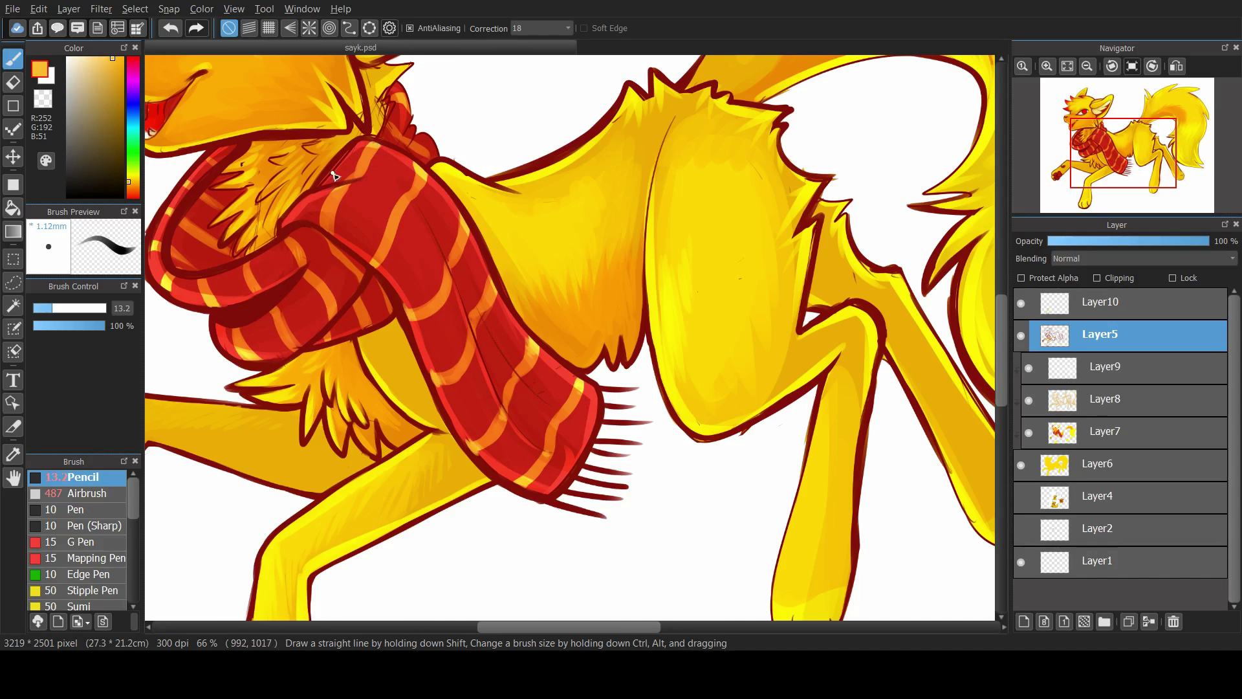
left_click(367, 147, "alt")
Highlight the back and rump tufts in bright yellow (R255 G250 B0), and blend the flank fur with R245 G201 B0 and R255 G222 B0
left_click(453, 167, "alt")
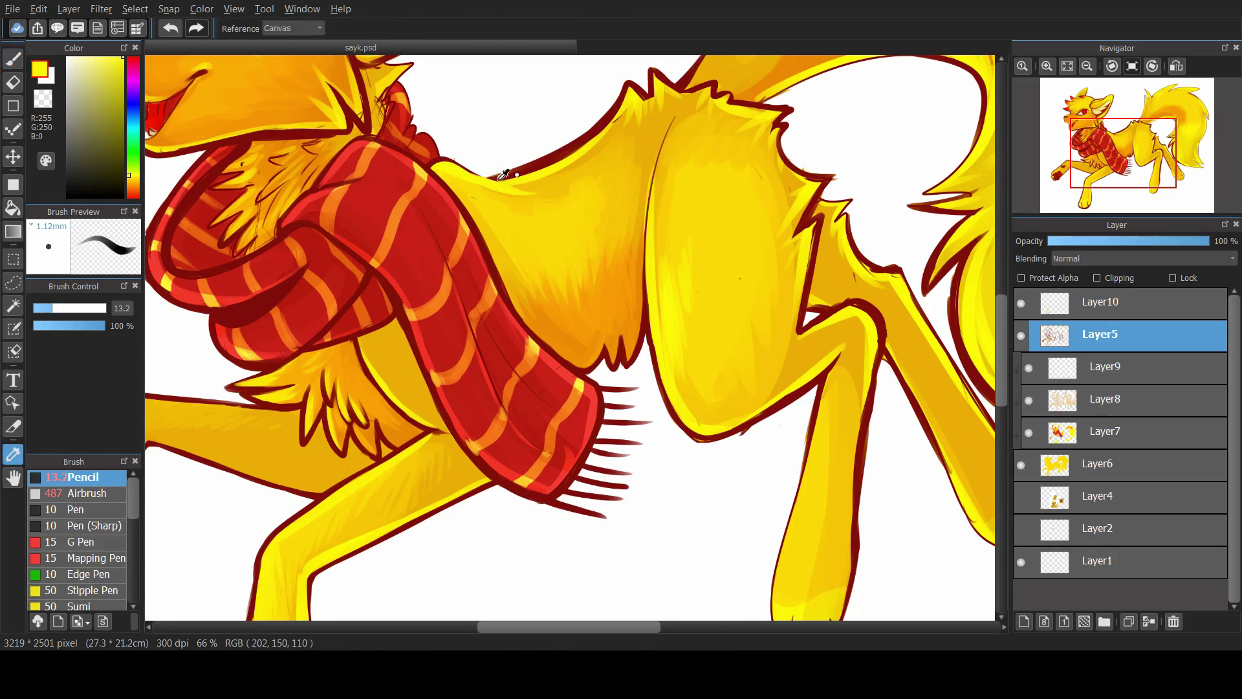
left_click(480, 171, "alt")
left_click(524, 175, "alt")
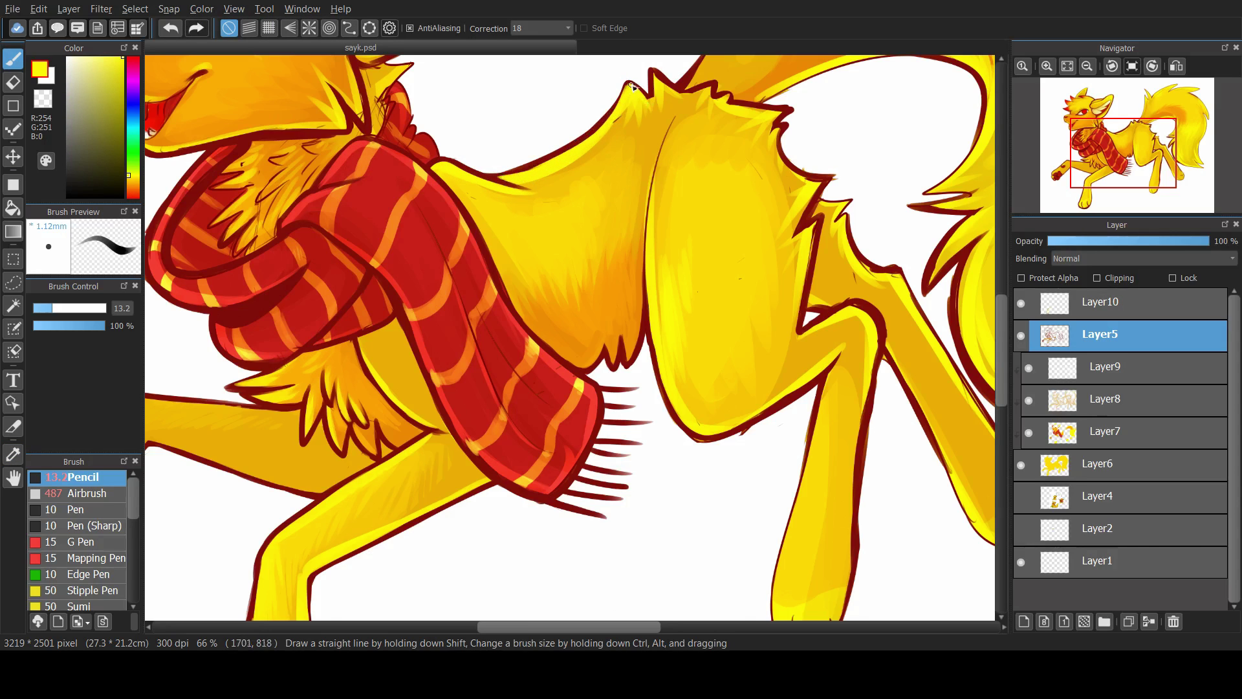
left_click(615, 205, "alt")
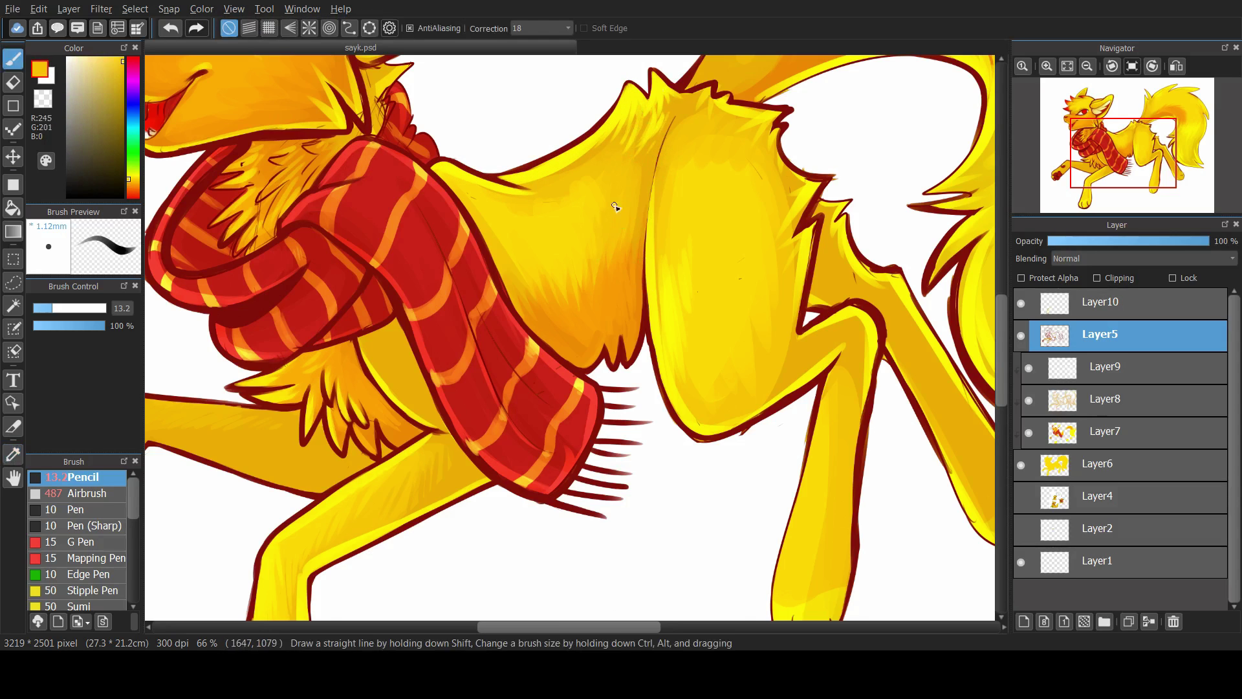
left_click(509, 192, "alt")
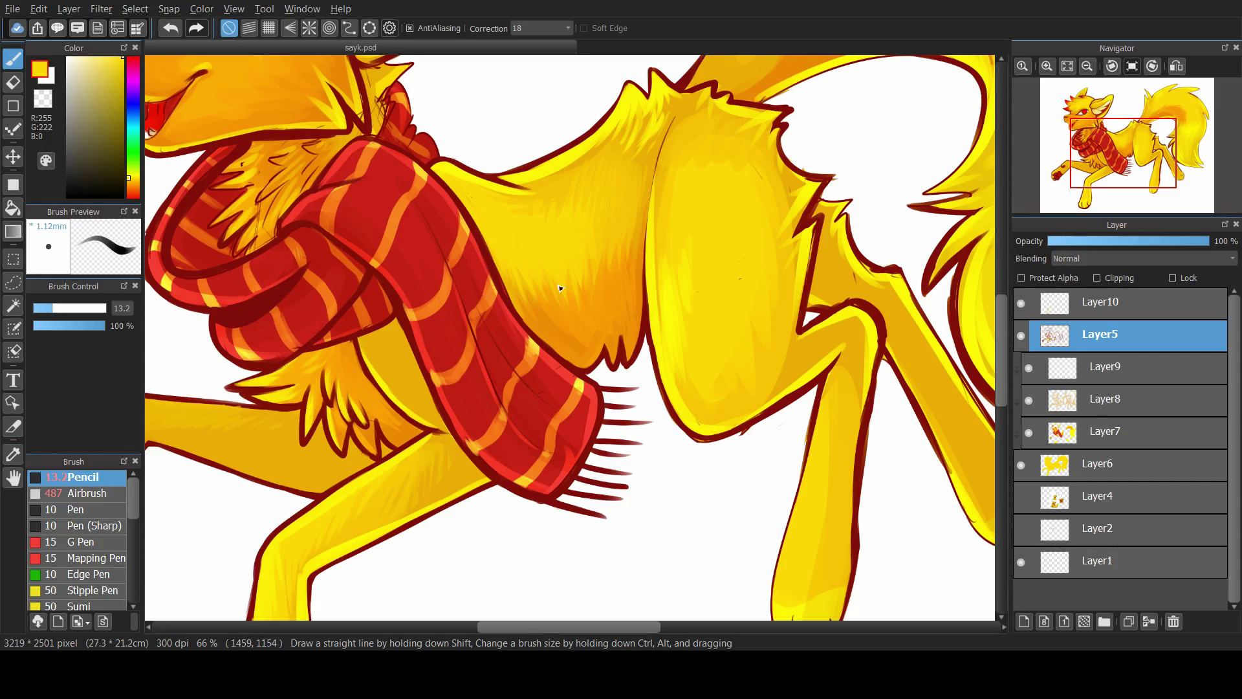
Thicken the thigh's front outline in dark red and add short fur strokes (R244 G199 B0) along its rear edge
left_click(684, 142, "alt")
left_click_drag(684, 142, 647, 304)
left_click(808, 337, "alt")
left_click_drag(805, 336, 805, 187)
left_click(812, 210, "alt")
left_click_drag(812, 310, 802, 184)
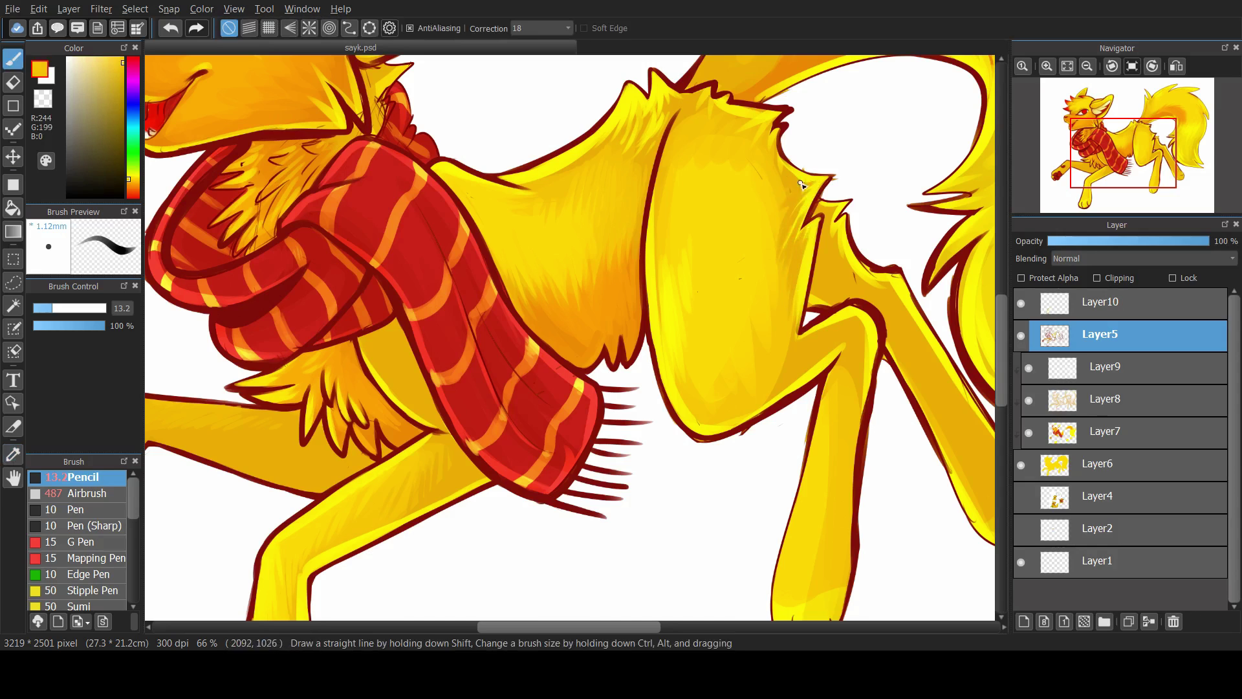
Blend the thigh's fur shading with yellow strokes (R255 G222 B0) at brush size 22, working up to the rump
left_click(760, 364, "alt")
left_click_drag(743, 255, 690, 177)
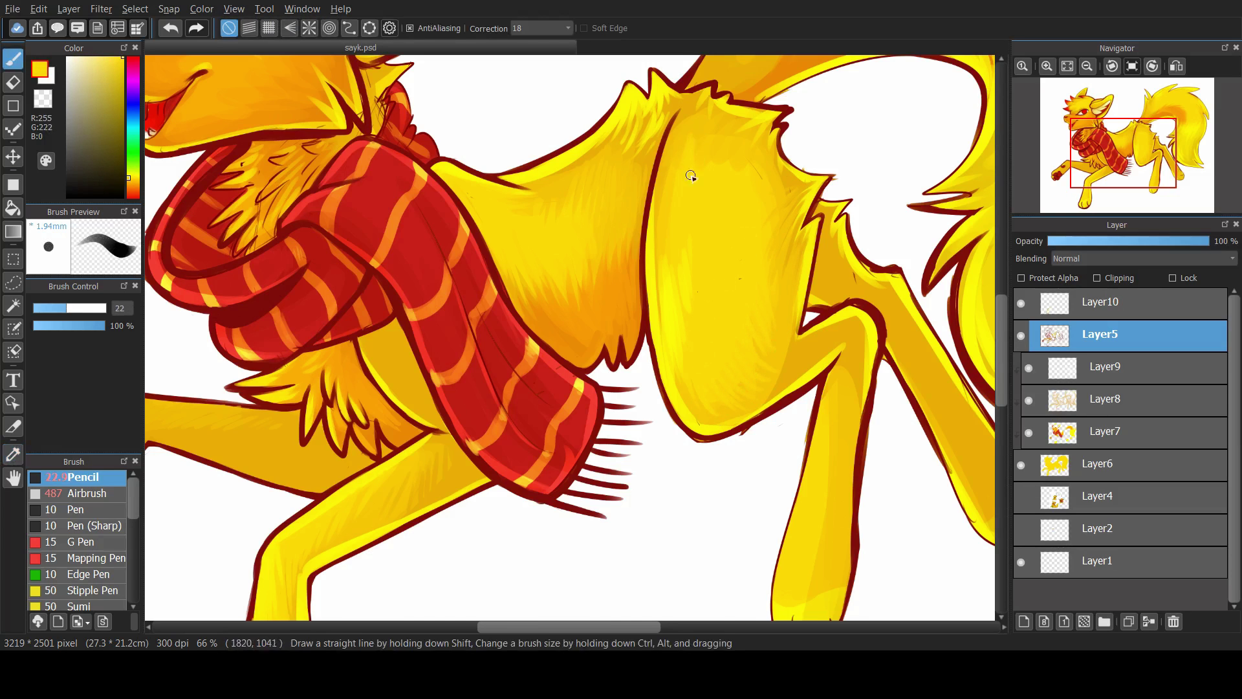
left_click(683, 186, "alt")
left_click(687, 109, "alt")
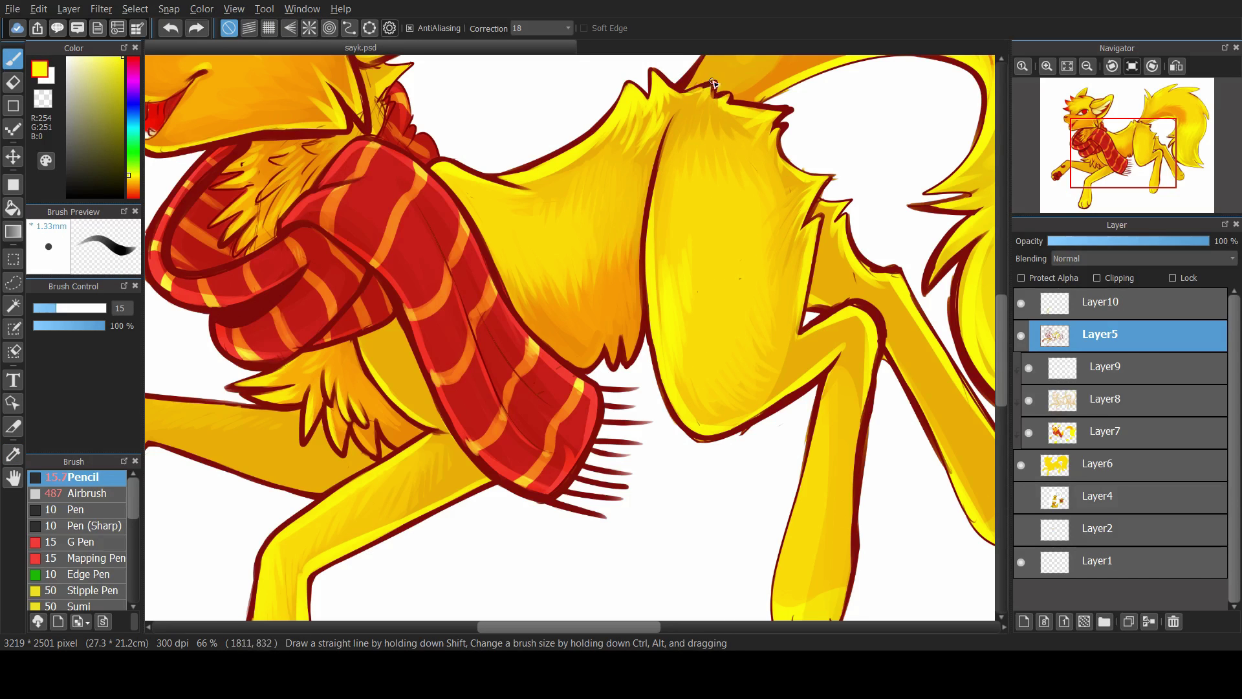
Reshape the fur tufts at the tail base with yellow (R254 G251 B0), dark red (R124 G11 B10) and orange (R231 G175 B0)
left_click_drag(695, 91, 715, 95)
left_click(767, 141, "alt")
left_click(681, 93, "alt")
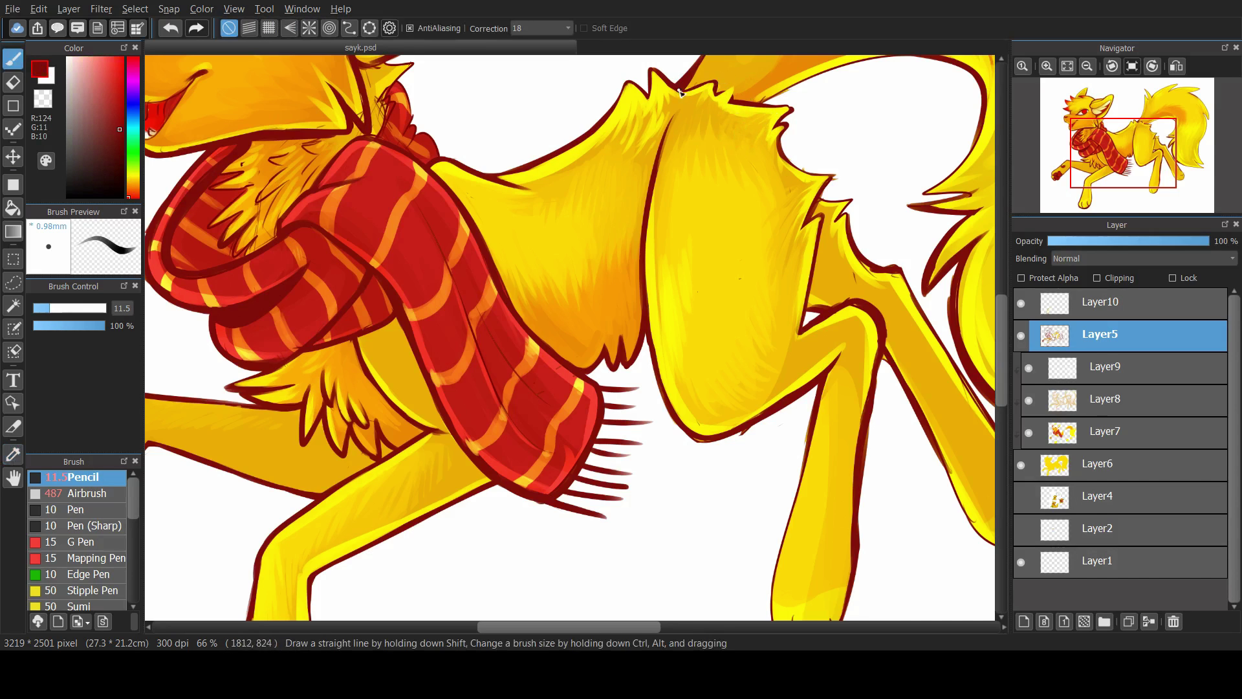
left_click(715, 84, "alt")
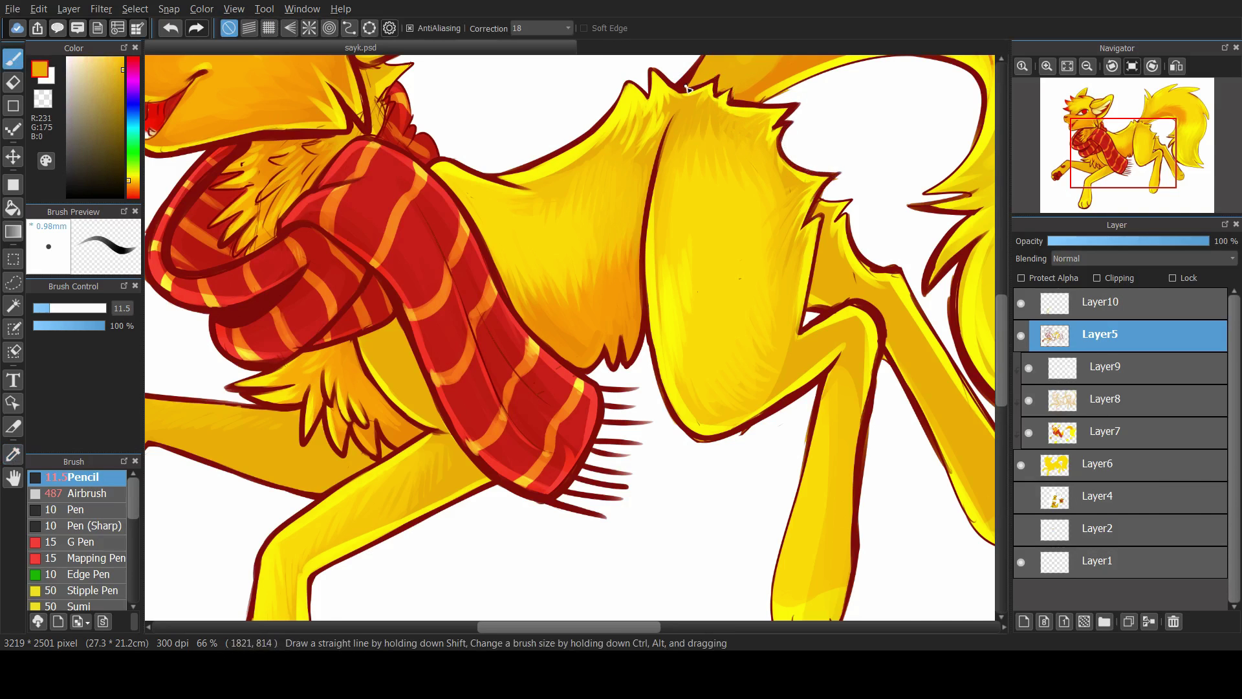
Touch up the lower fold of the scarf's neck loop with bright red (R239 G50 B45)
scroll(513, 355, "left", 5)
left_click(506, 355, "alt")
left_click(492, 360, "alt")
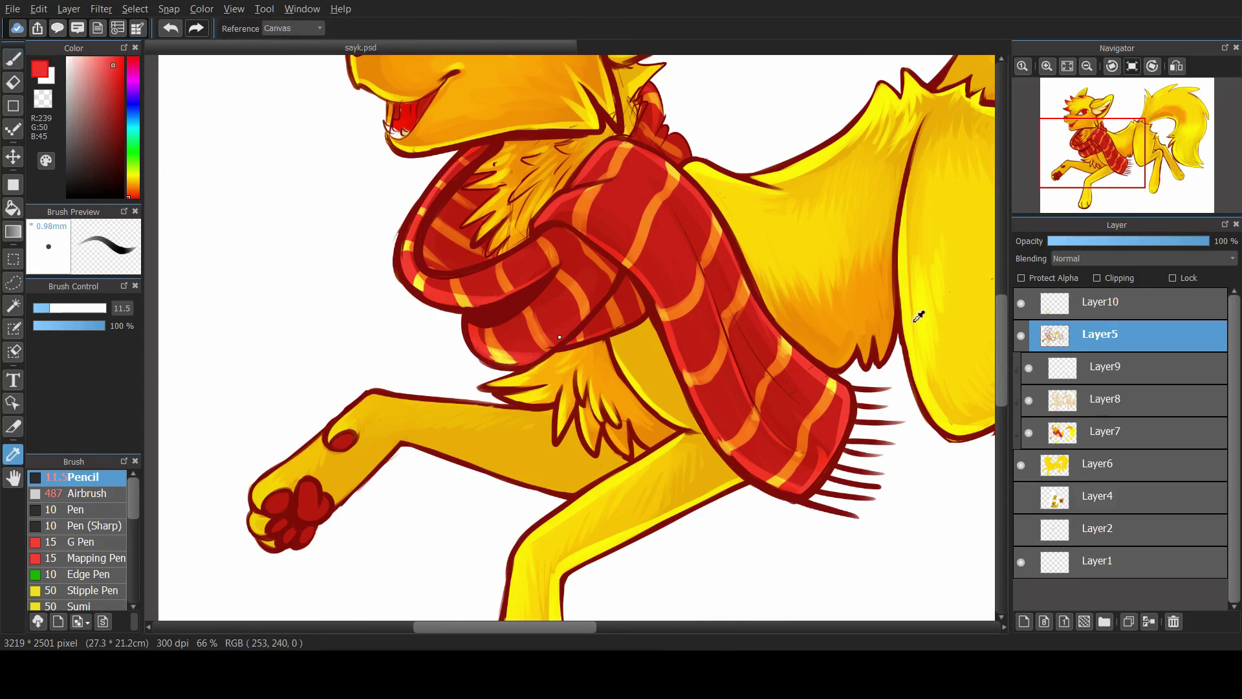
Repaint the teeth in white and redraw the open mouth and chin lines in dark red (R126 G15 B8, R123 G10 B8)
scroll(450, 267, "up", 3)
scroll(451, 267, "left", 1)
left_click(448, 268, "alt")
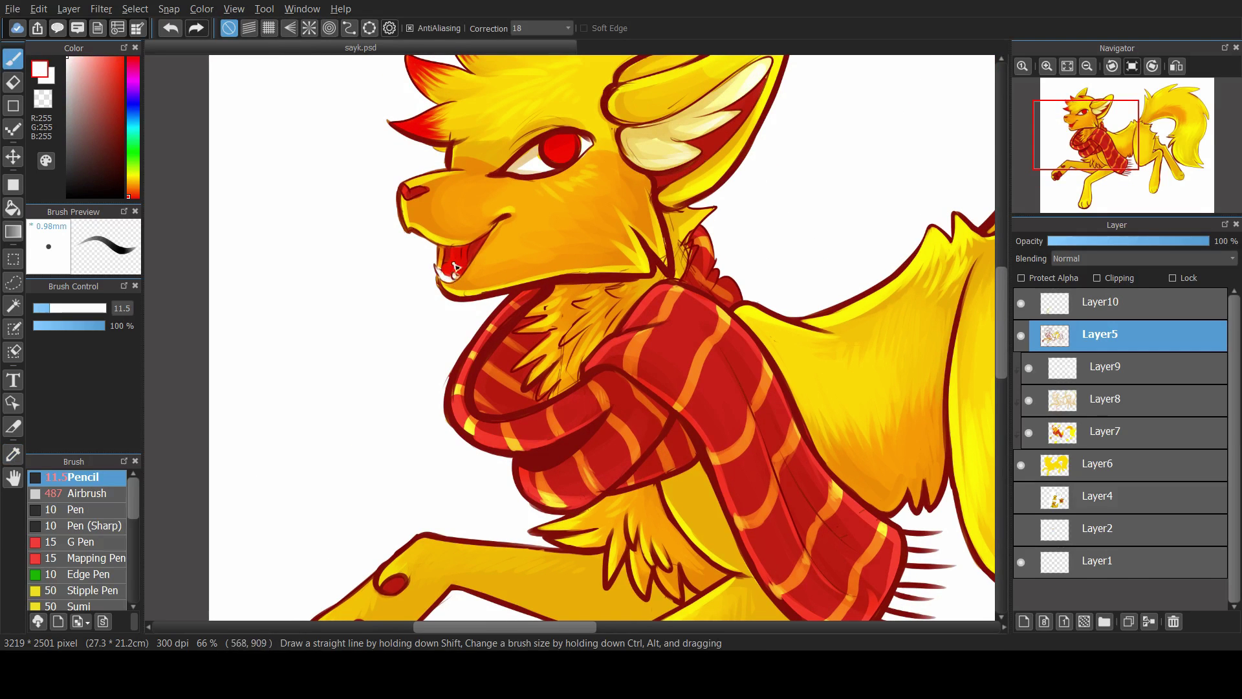
left_click_drag(447, 269, 444, 272)
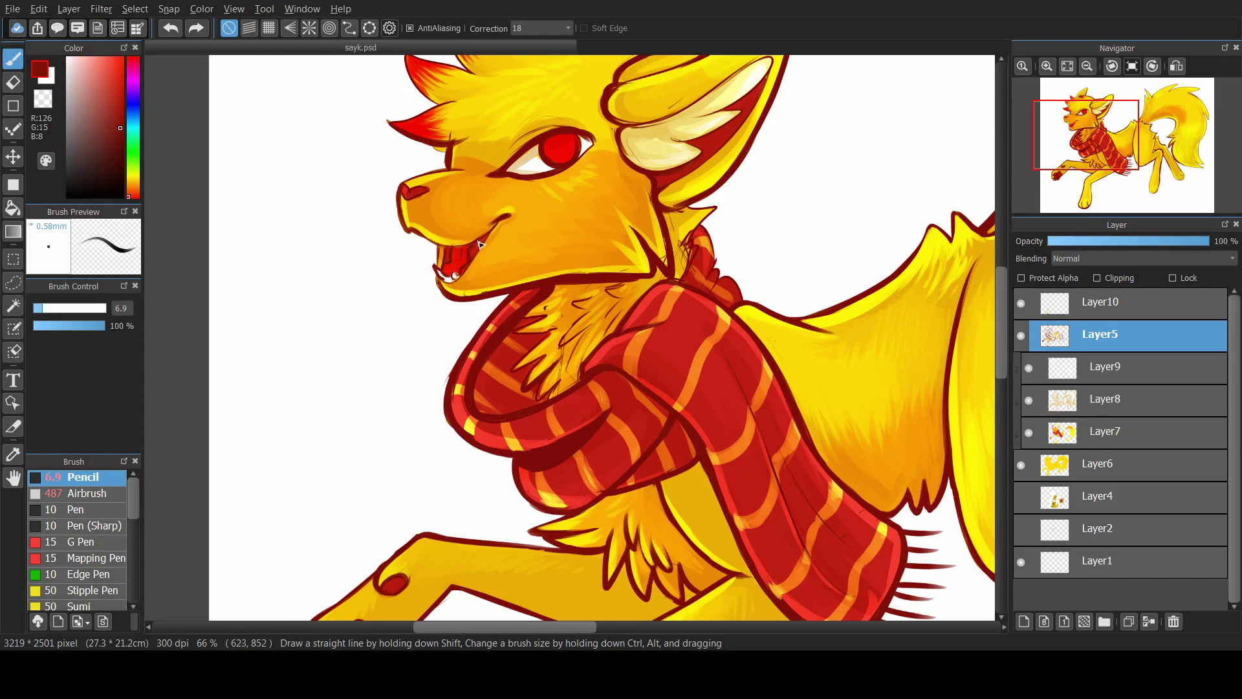
left_click(446, 275, "alt")
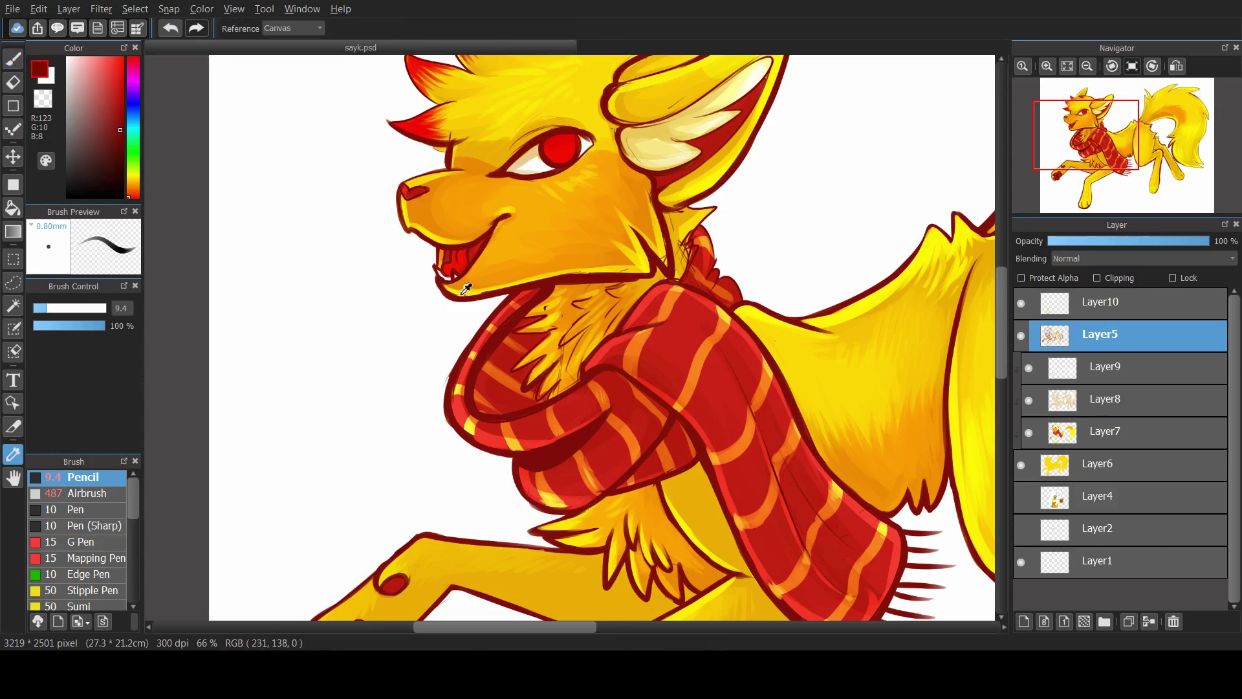
left_click(462, 283, "alt")
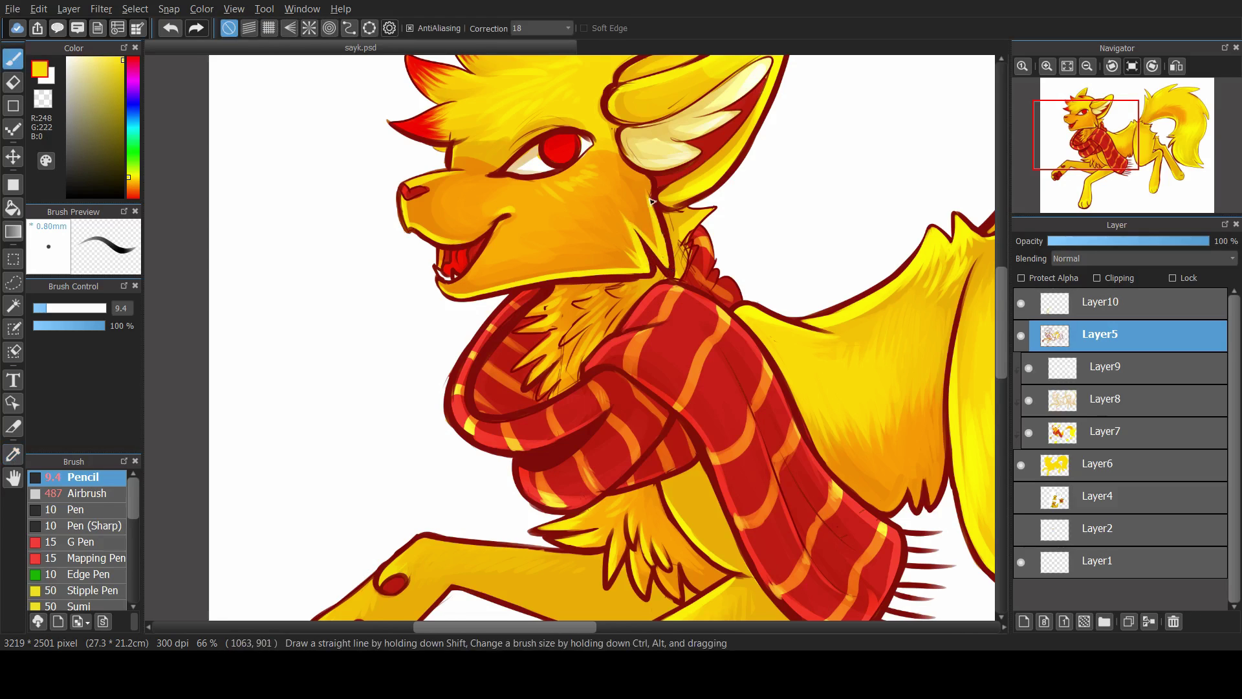
Redraw the eye's outline in dark red (R123 G10 B8) and clean up the brow fur with yellow (R255 G222 B0)
left_click(611, 187, "alt")
left_click(500, 249, "alt")
left_click(490, 175, "alt")
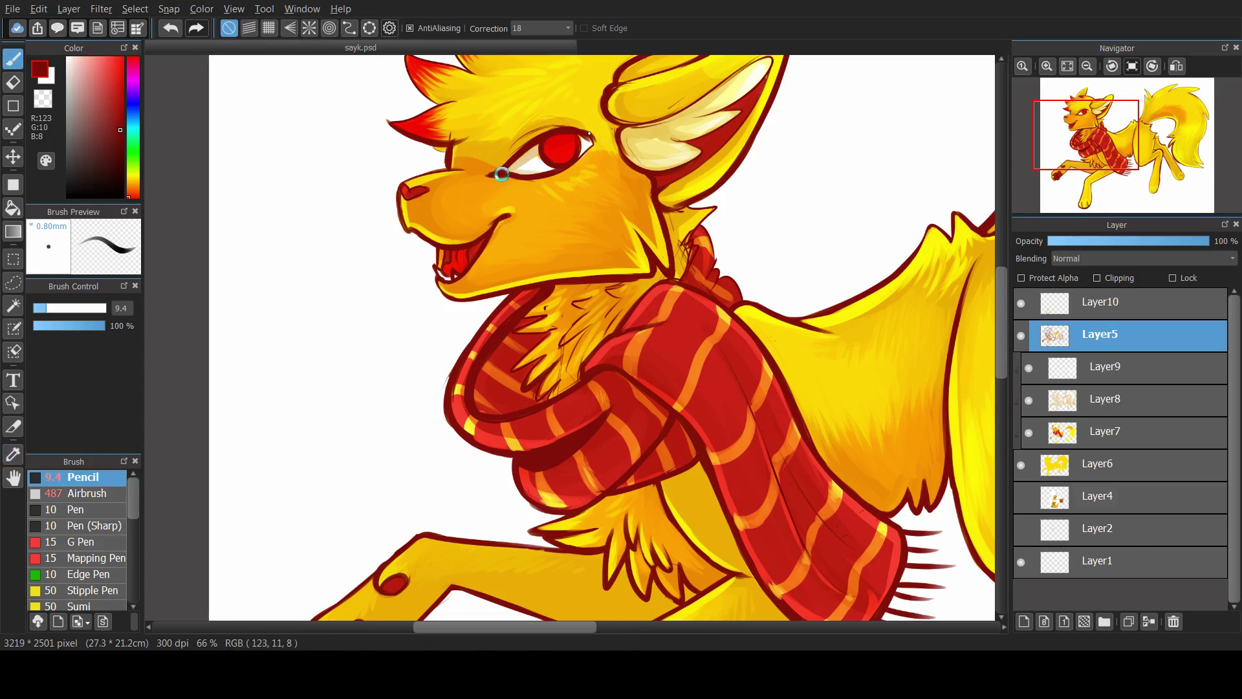
left_click(591, 143, "alt")
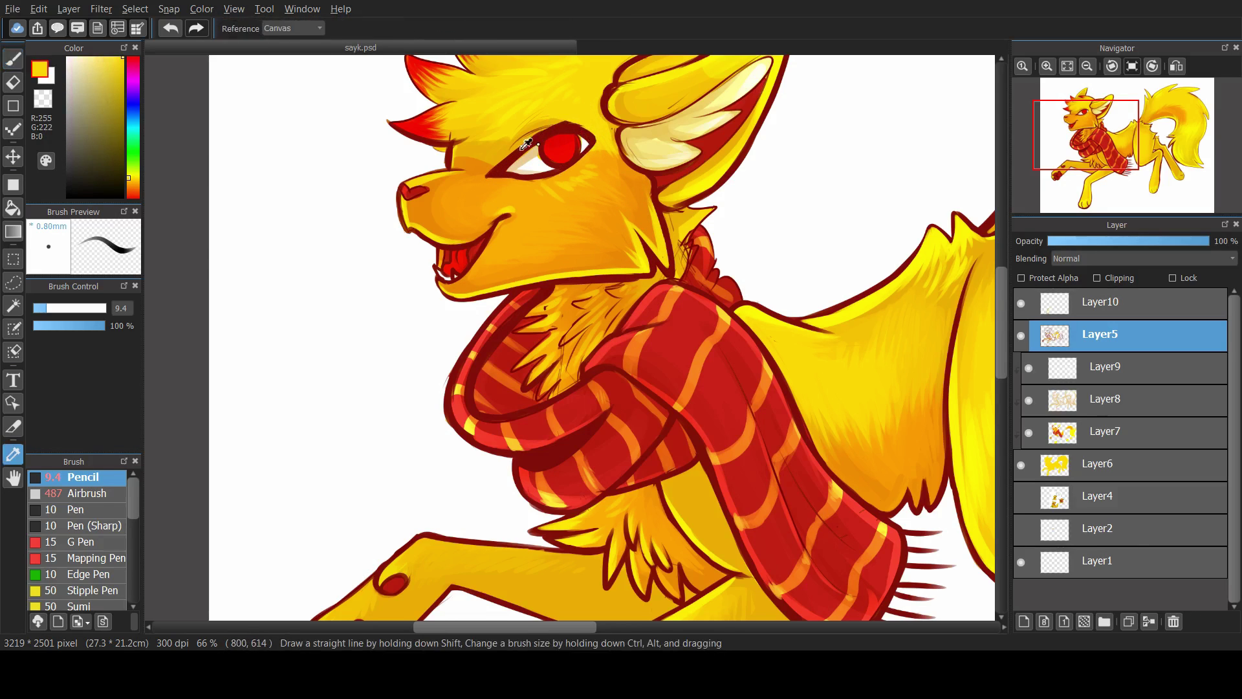
left_click(590, 145, "alt")
left_click(579, 111, "alt")
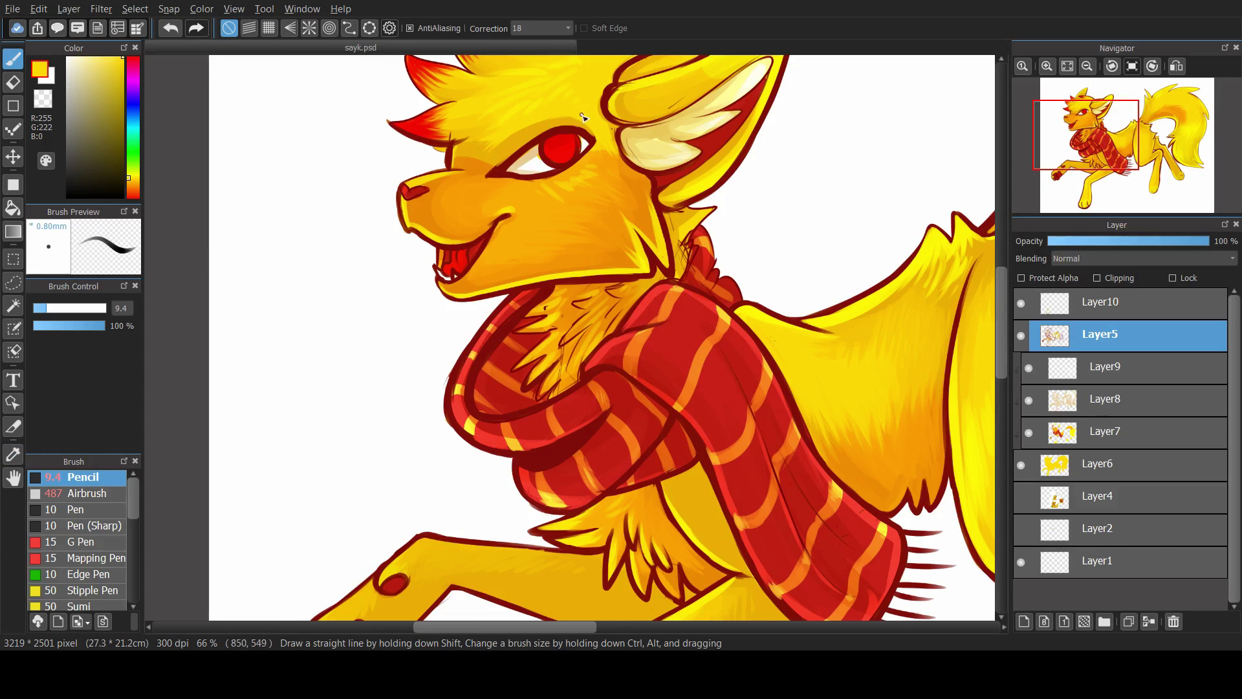
Smooth the muzzle and nose area with orange (R240 G150 B0, R231 G137 B0) and refine the forelock outline in dark red (R123 G9 B8)
left_click(514, 169, "alt")
left_click(508, 182, "alt")
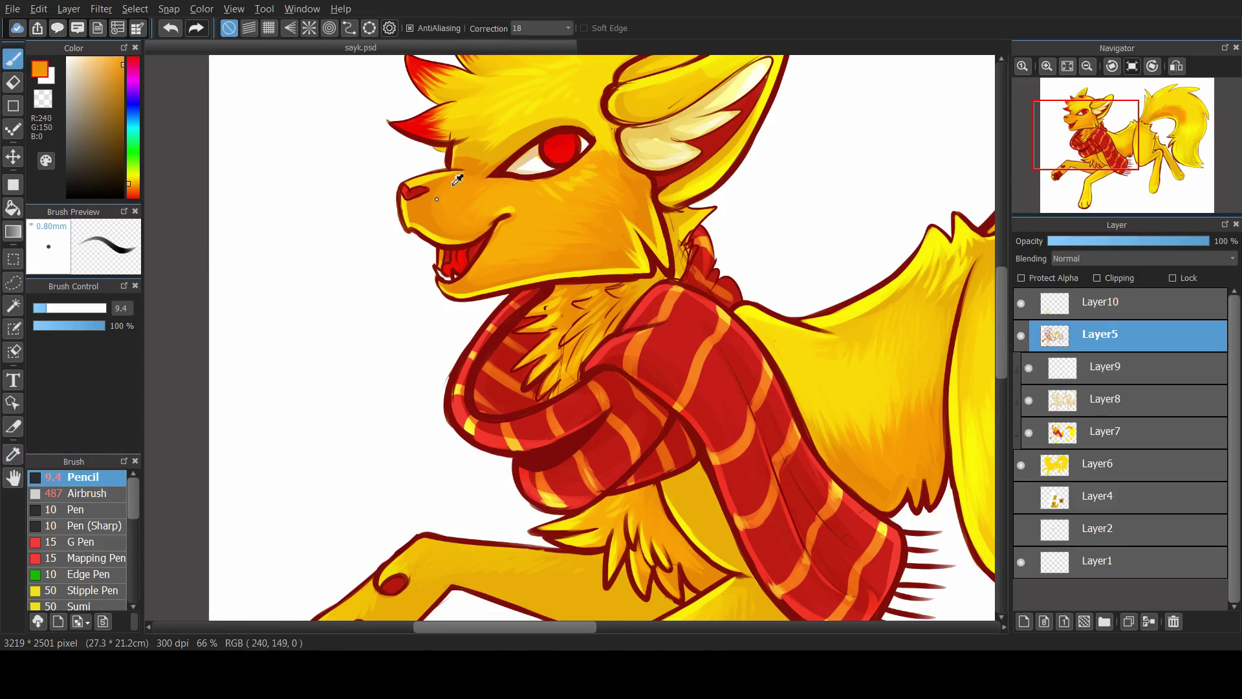
left_click(549, 140, "alt")
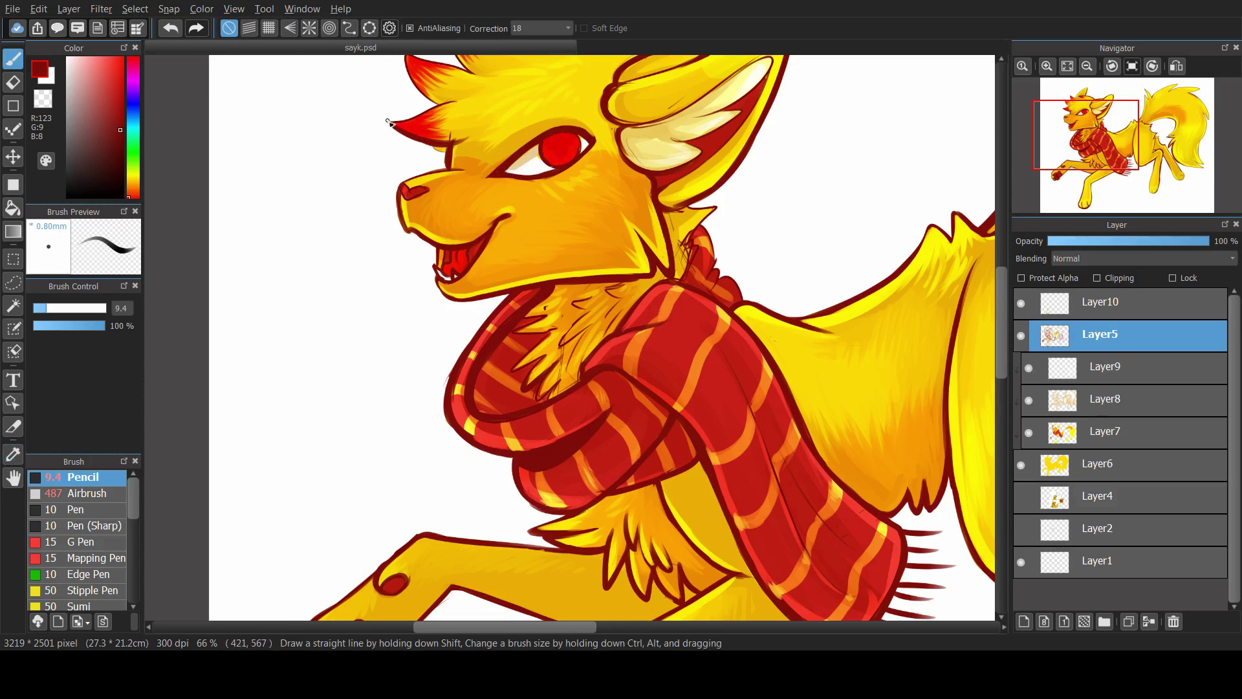
left_click(410, 191, "alt")
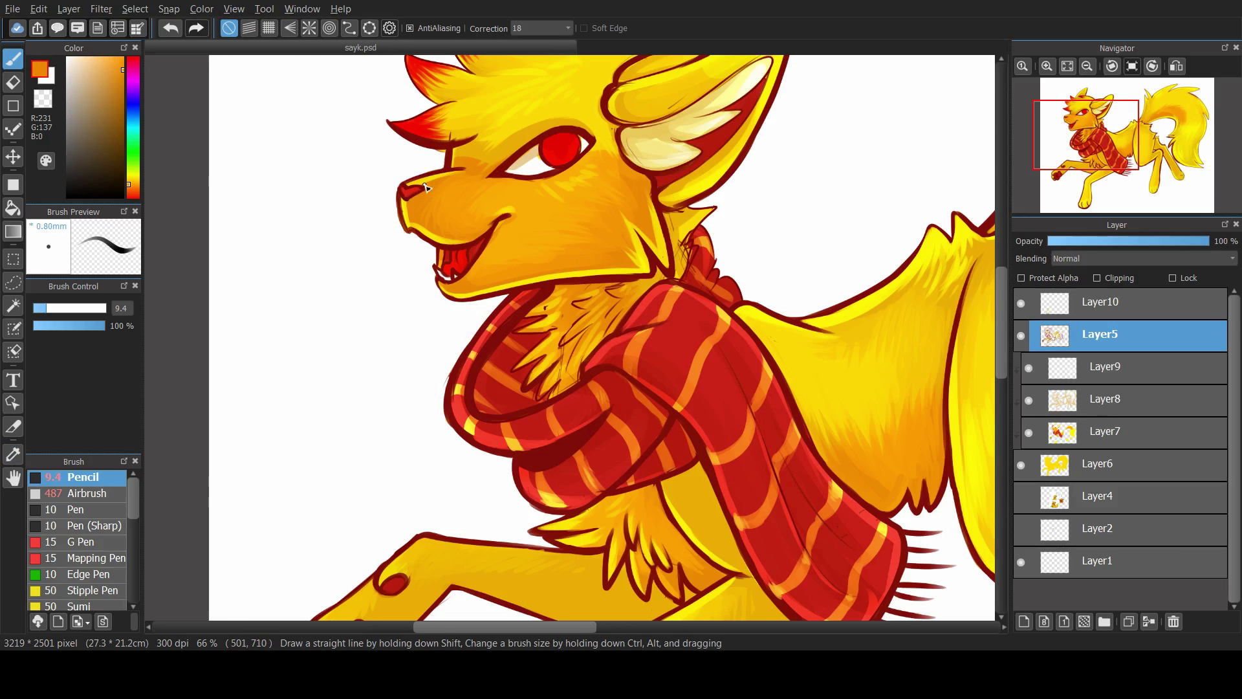
Refine the near ear's inner edge in dark red (R124 G11 B10) and paint white strokes on its inner fur
scroll(638, 322, "up", 3)
left_click(679, 344, "alt")
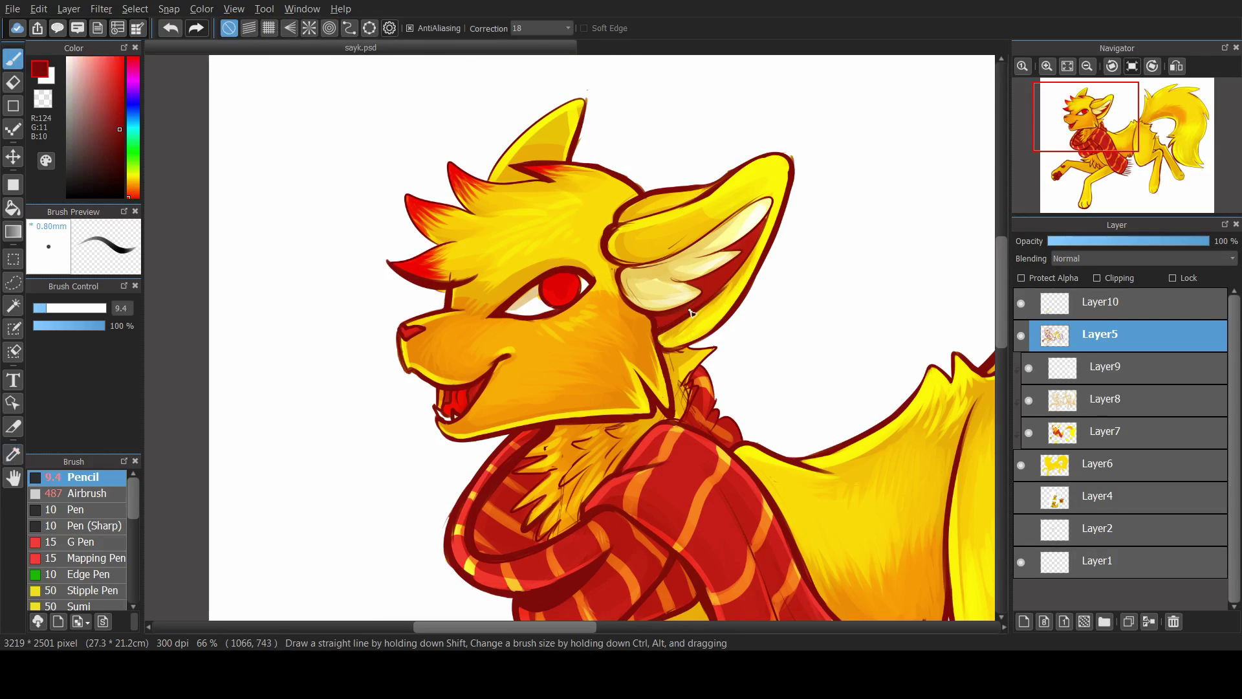
left_click(660, 281, "alt")
left_click_drag(660, 281, 640, 272)
left_click(625, 242, "alt")
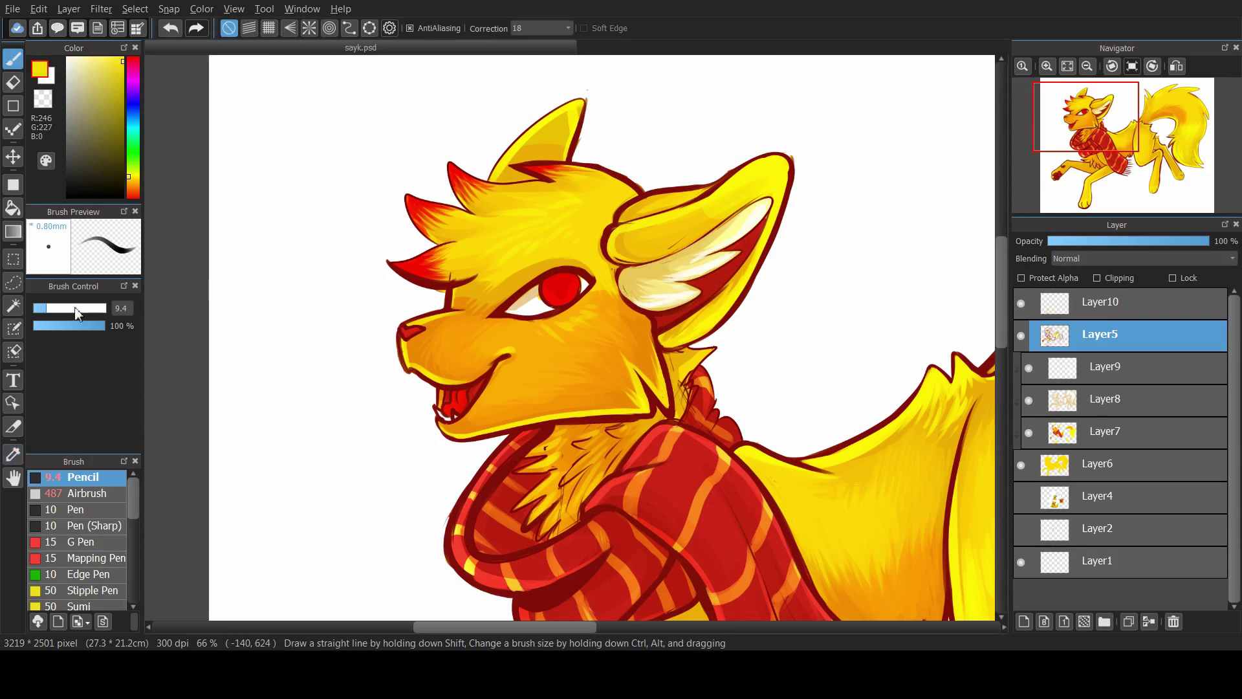
Thicken the near ear's fold outline and sharpen its inner fur gaps in dark red (R124 G12 B8) at brush size 15, undoing a stray stroke
left_click(729, 221, "alt")
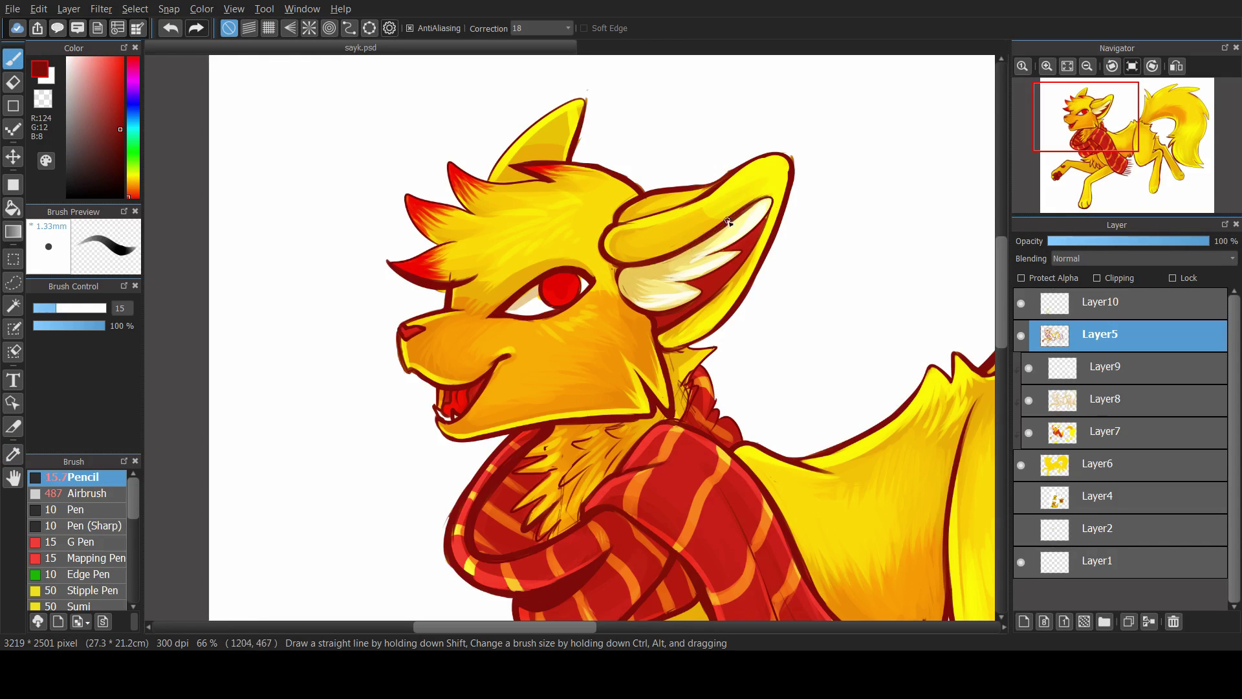
left_click_drag(725, 252, 673, 284)
key("ctrl+z")
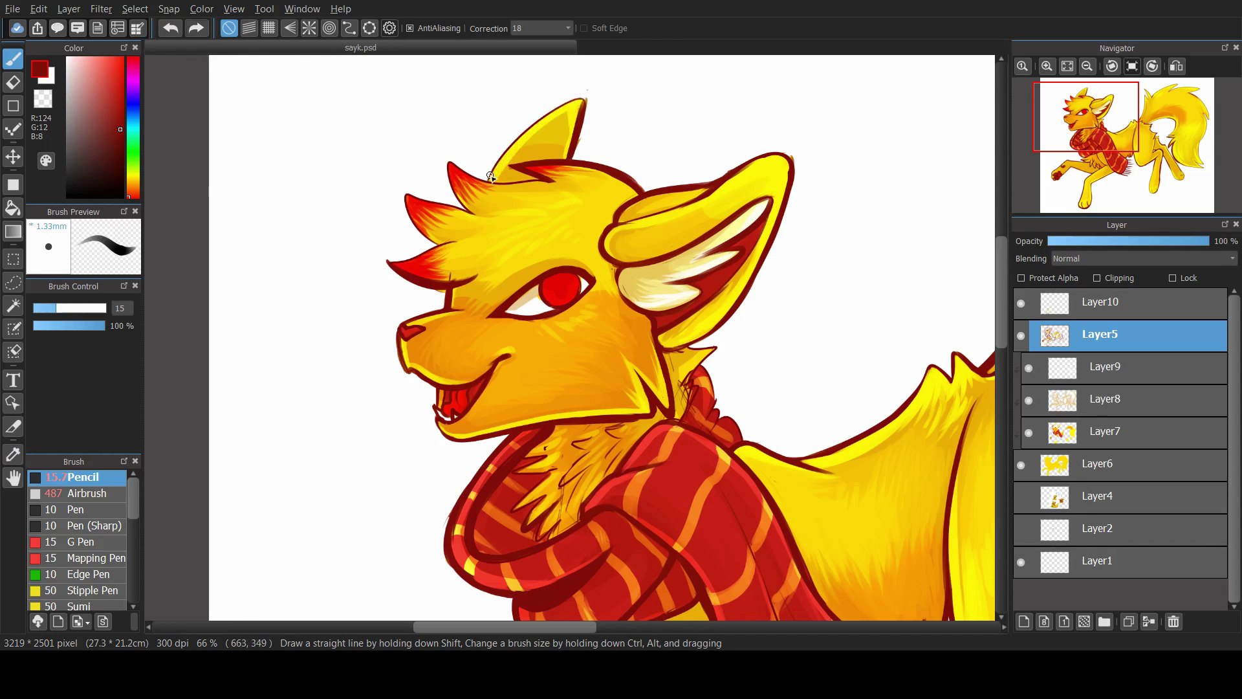
Thicken the outlines of the far ear and the forelock tufts in dark red (R124 G12 B8) at brush size 15
left_click_drag(585, 96, 490, 176)
left_click(570, 142, "alt")
left_click(576, 100, "alt")
left_click_drag(579, 97, 524, 132)
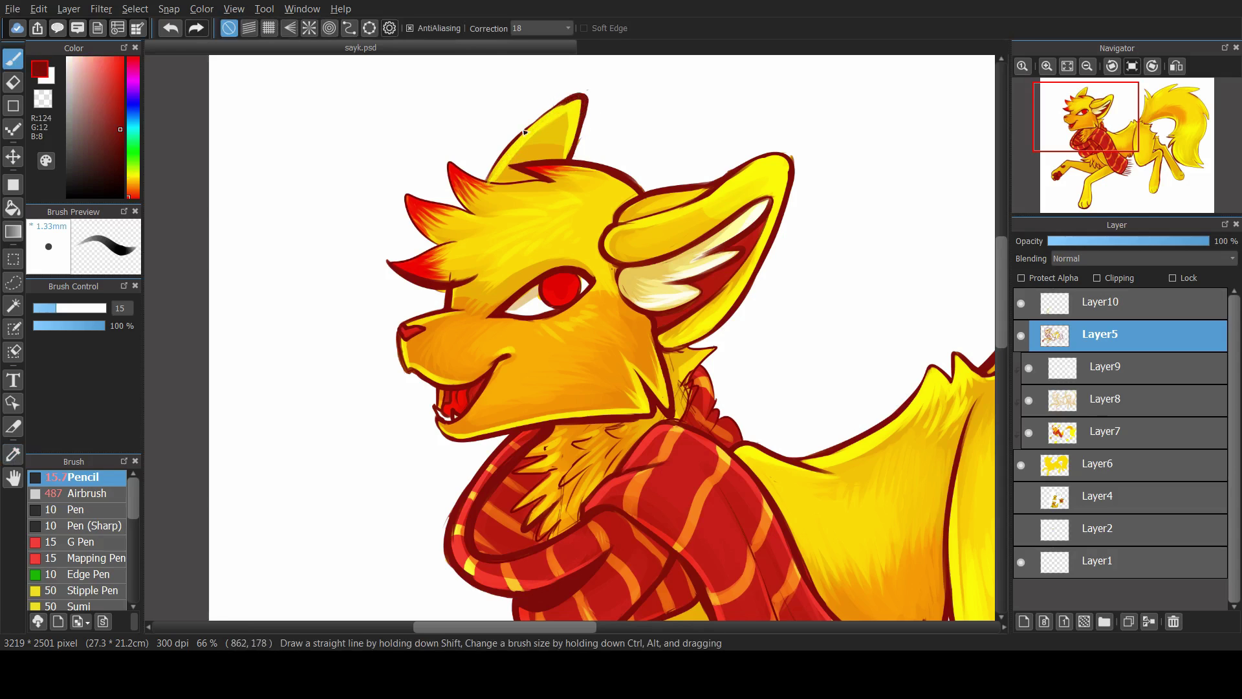
left_click(561, 184, "alt")
left_click(590, 105, "alt")
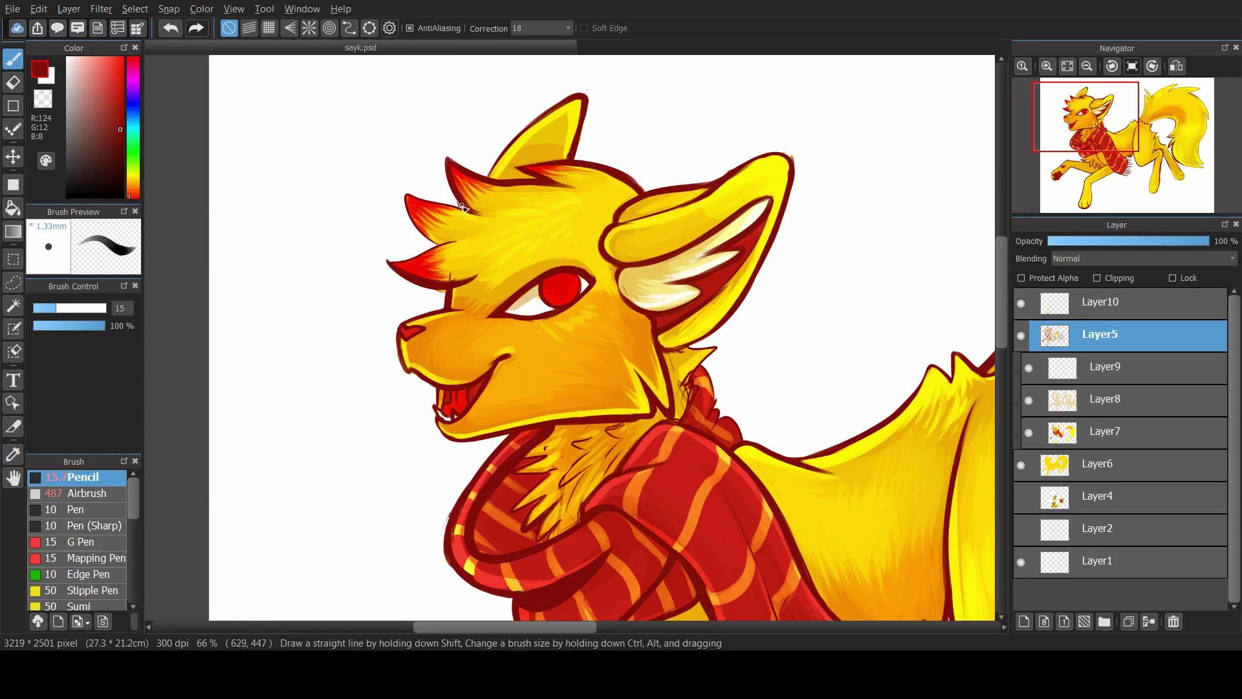
Refine the forelock's outline, repaint its tips in red (R247 G12 B0) at brush size 12.4, and dot white highlights on the iris
left_click_drag(409, 192, 483, 215)
left_click(470, 242, "alt")
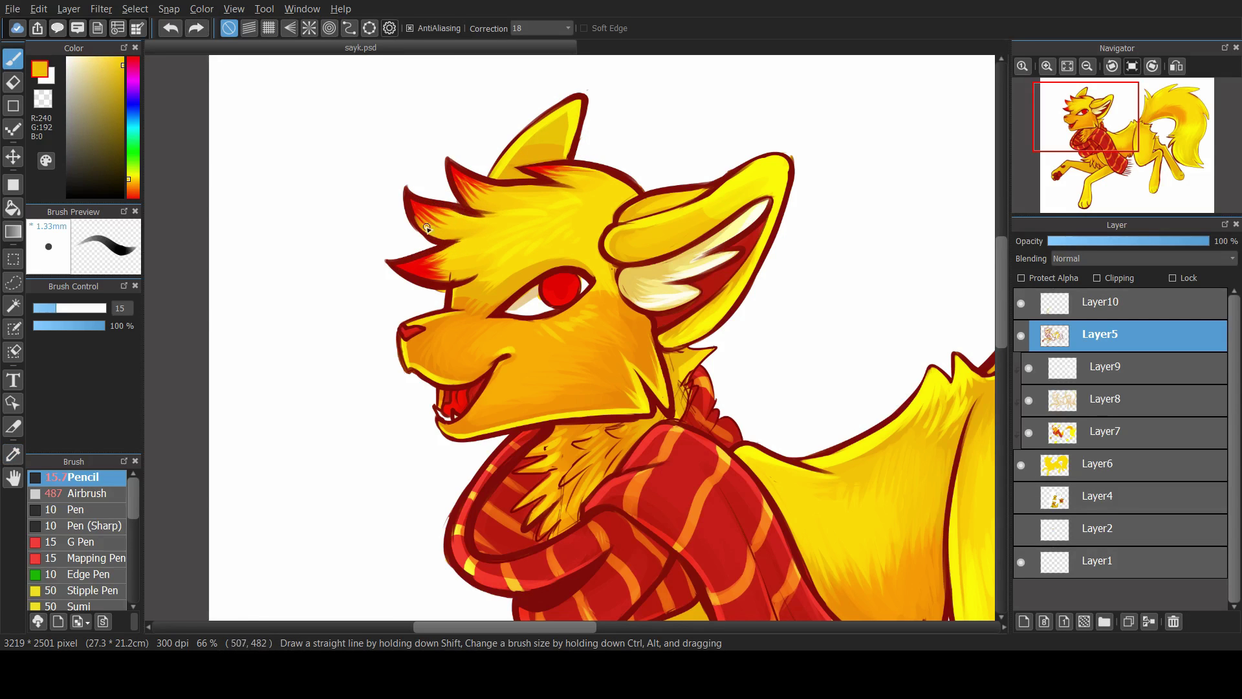
left_click(409, 195, "alt")
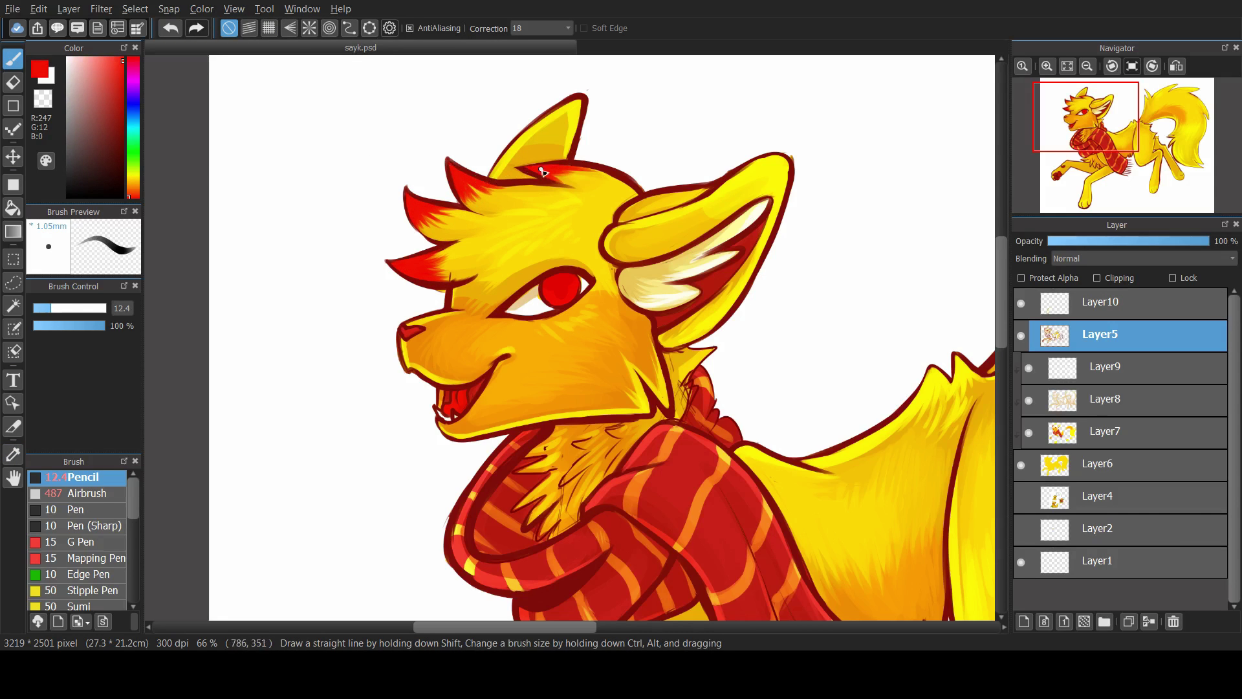
left_click(660, 203, "alt")
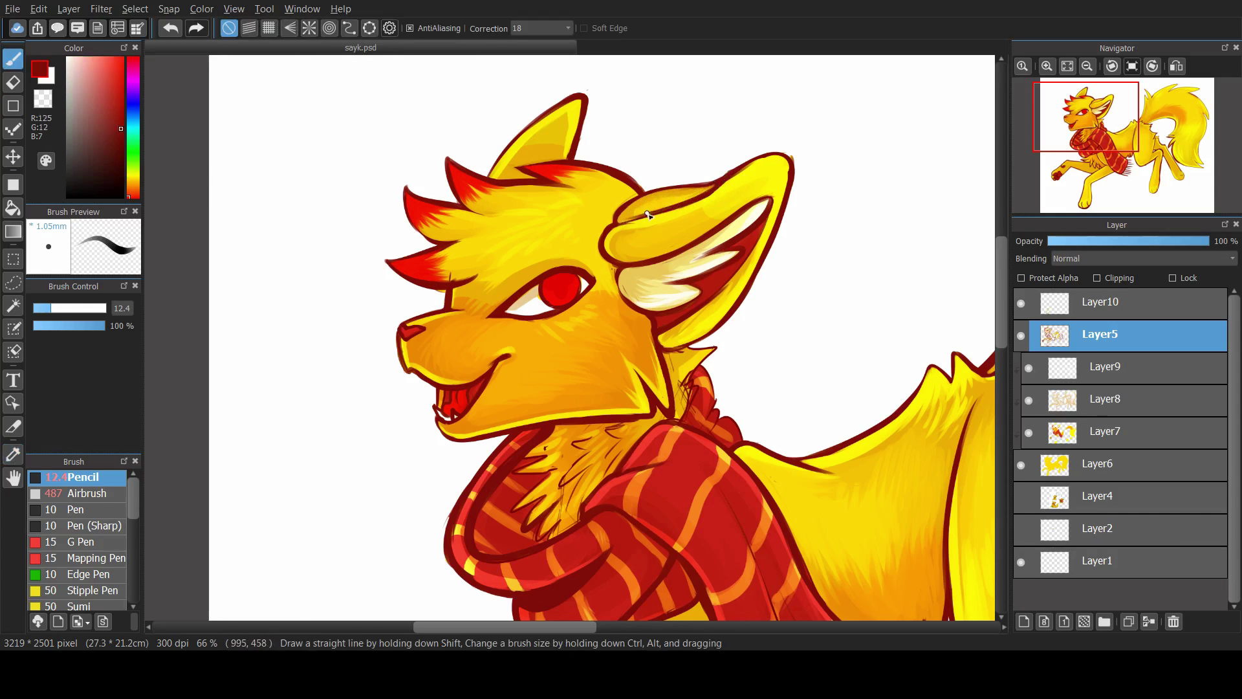
left_click(606, 248, "alt")
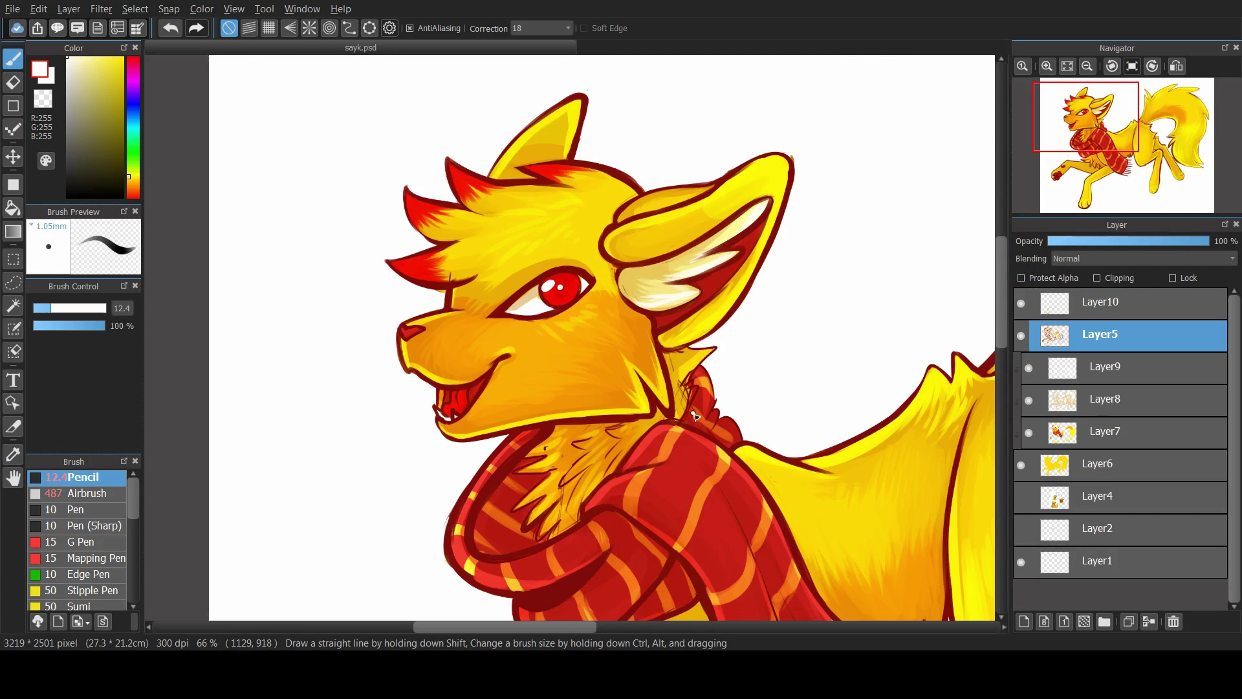
Define the fur tufts behind the cheek and thicken the adjoining scarf folds' outline in dark red (R124 G11 B10)
left_click(674, 377, "alt")
left_click(667, 368, "alt")
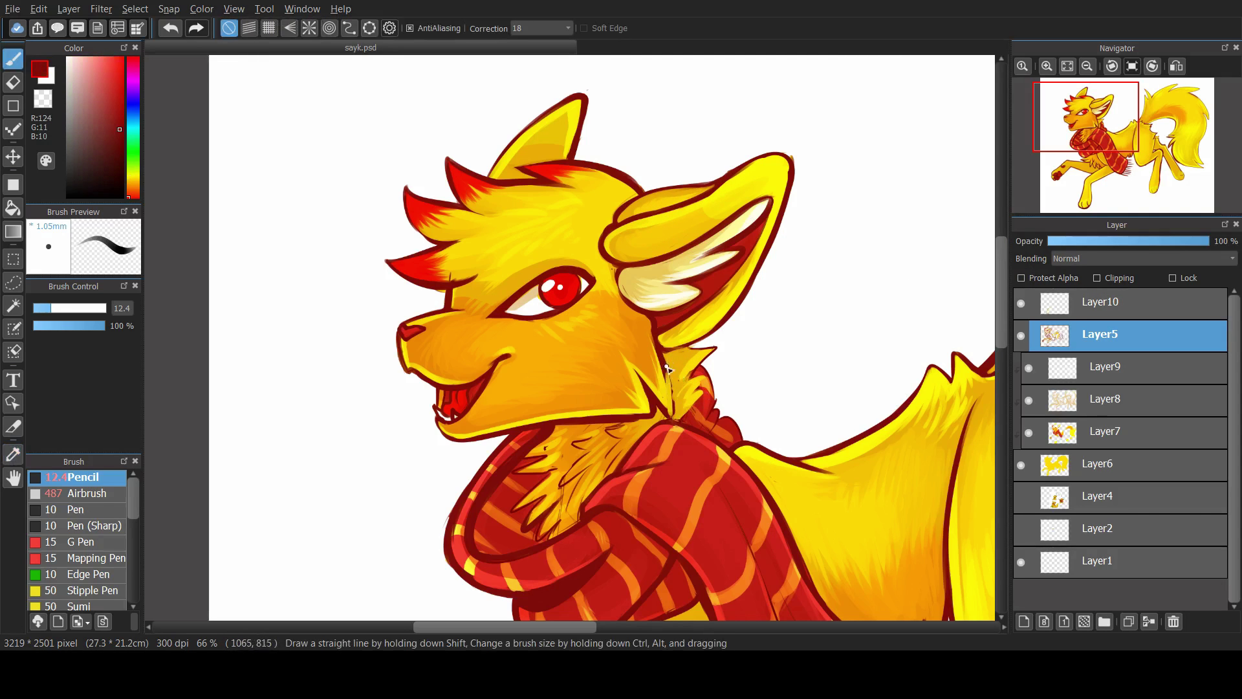
left_click_drag(690, 388, 740, 419)
Shape the chest fur above the scarf with orange (R231 G156 B0, R235 G143 B0) and dark red (R124 G11 B10) strokes
left_click(631, 430, "alt")
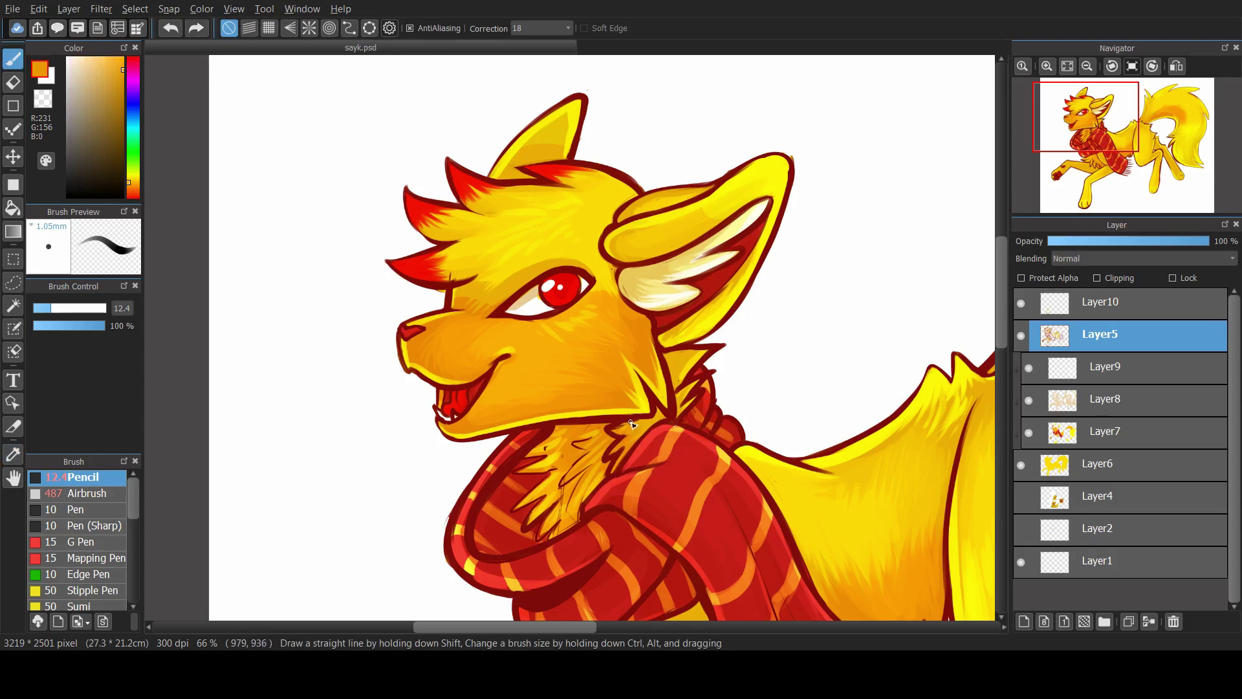
left_click(596, 432, "alt")
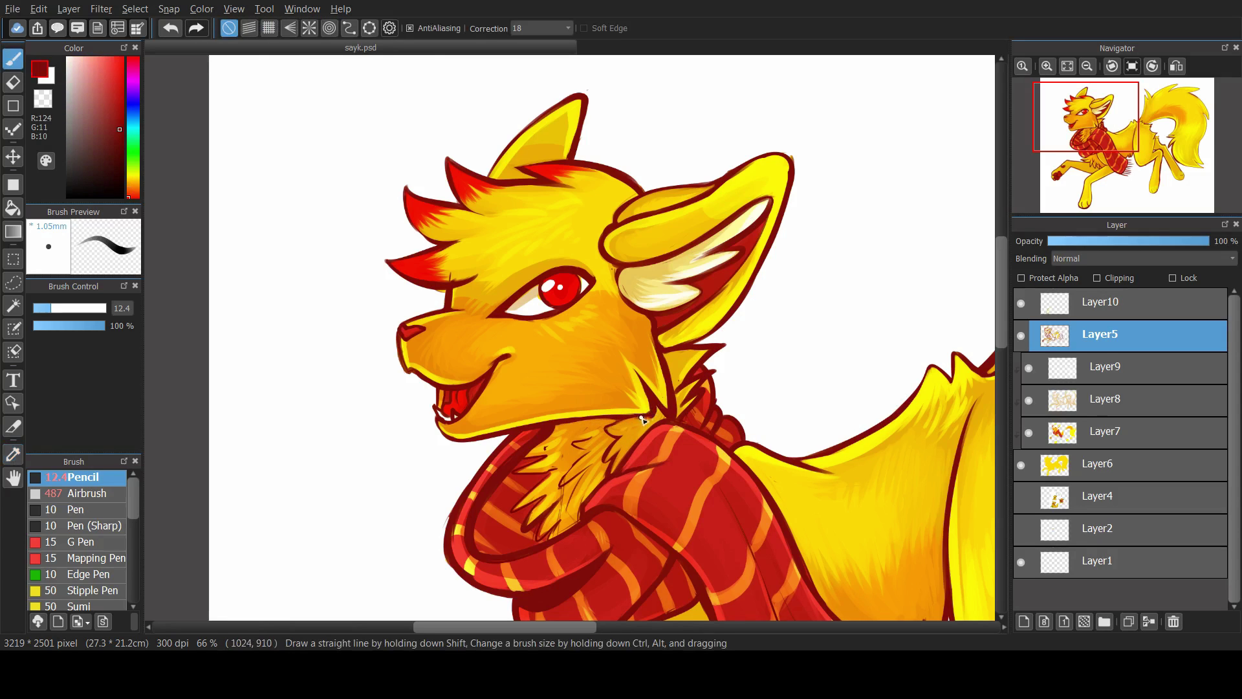
left_click_drag(596, 432, 570, 506)
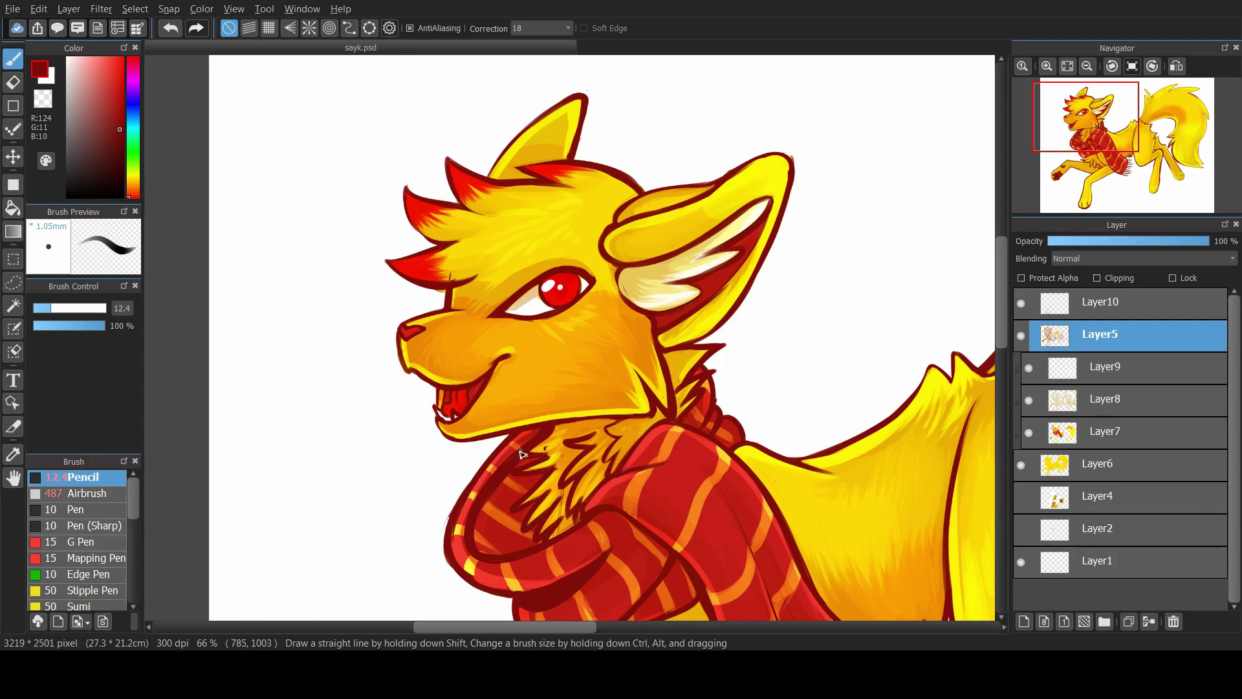
left_click(524, 473, "alt")
left_click(572, 471, "alt")
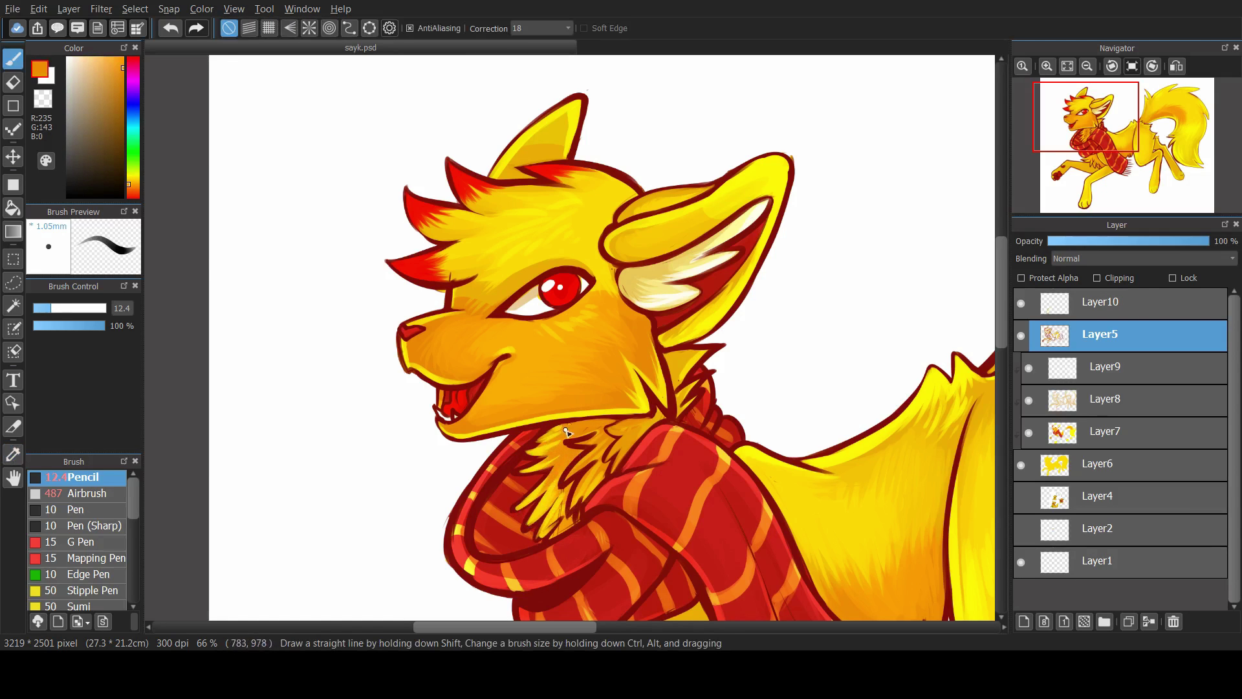
left_click(543, 543, "alt")
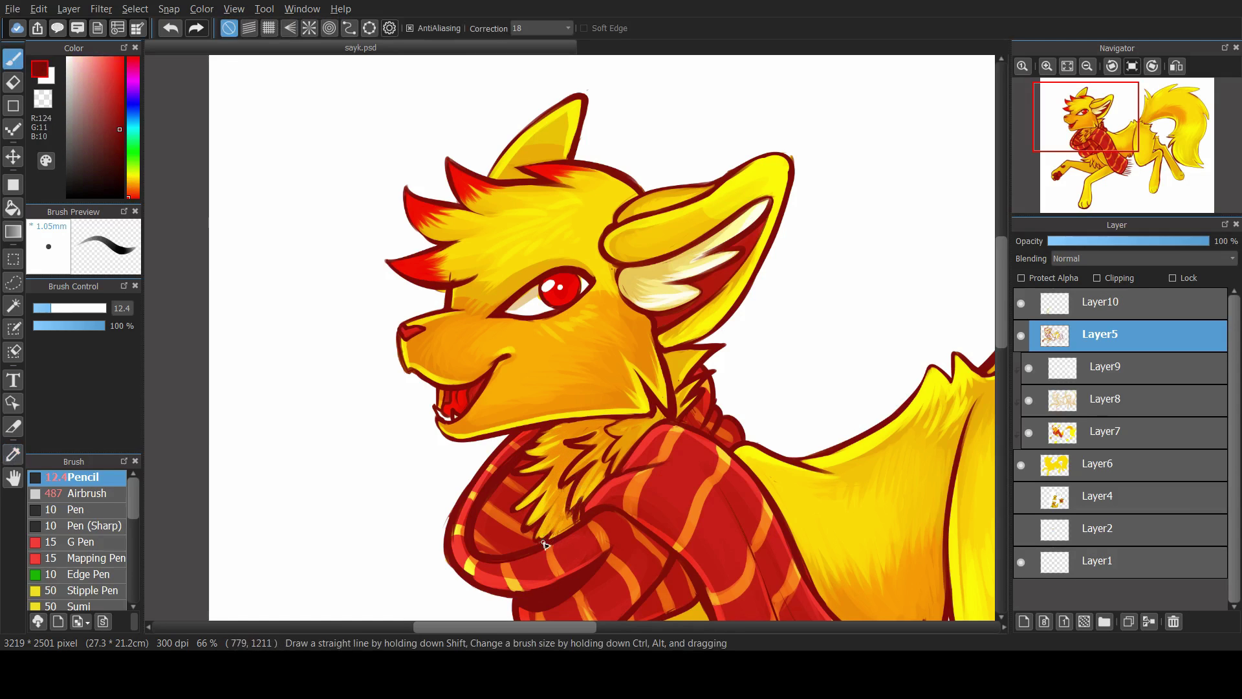
left_click(585, 470, "alt")
left_click(572, 514, "alt")
Refine the chest fur tufts below the scarf with dark red outlines (R126 G14 B8) and orange shading (R247 G161 B0)
left_click_drag(1007, 359, 1007, 413)
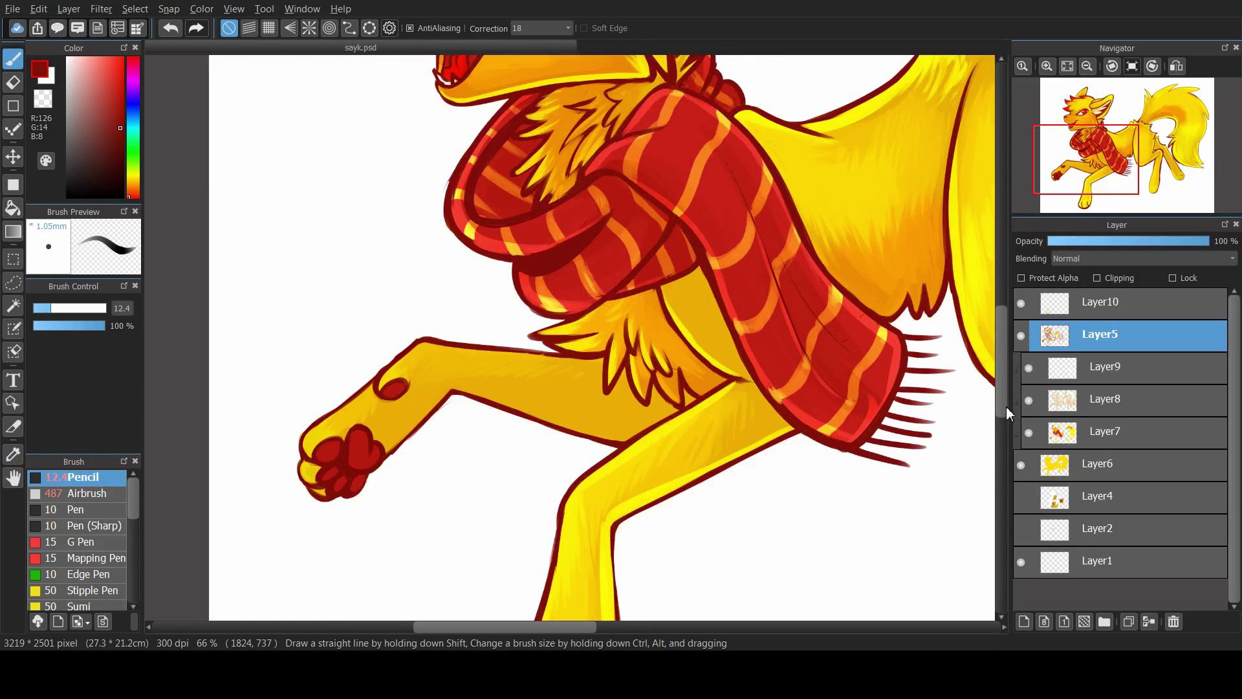
left_click(616, 335, "alt")
left_click(657, 356, "alt")
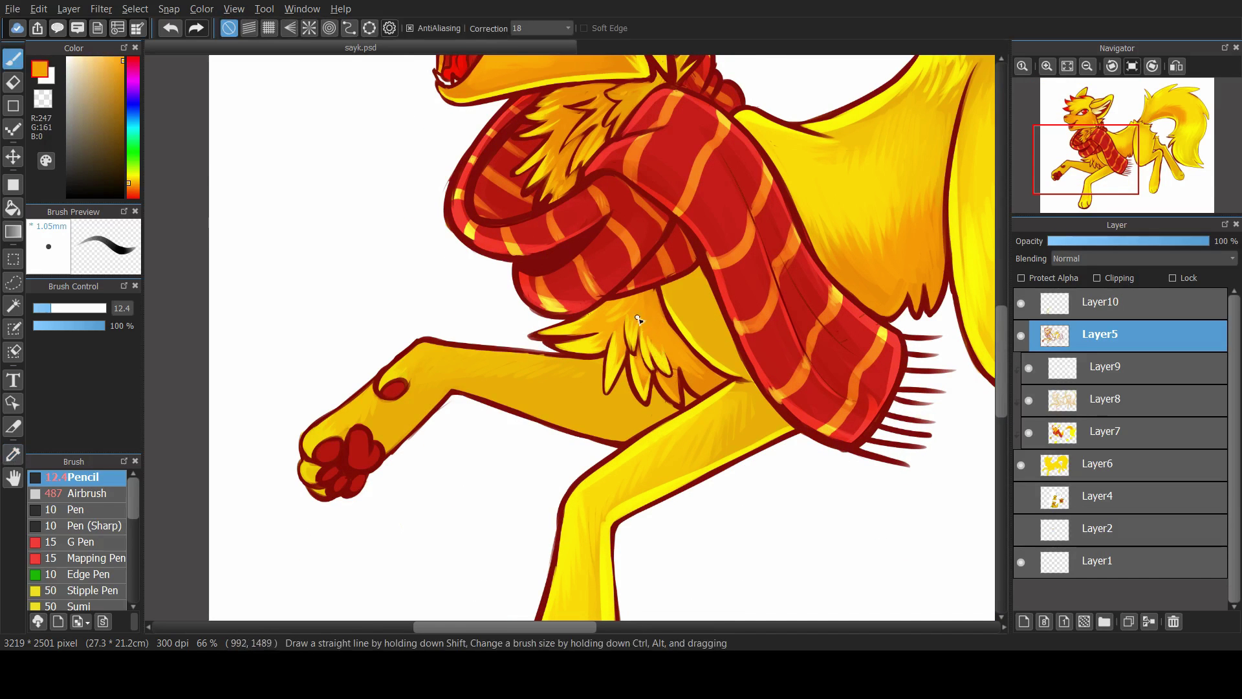
left_click(679, 362, "alt")
left_click(744, 384, "alt")
Paint the near hind thigh's edge and knee with bright yellow highlights (R253 G251 B0, R254 G251 B0) and golden shading (R244 G200 B0)
left_click_drag(582, 626, 660, 626)
left_click(611, 324, "alt")
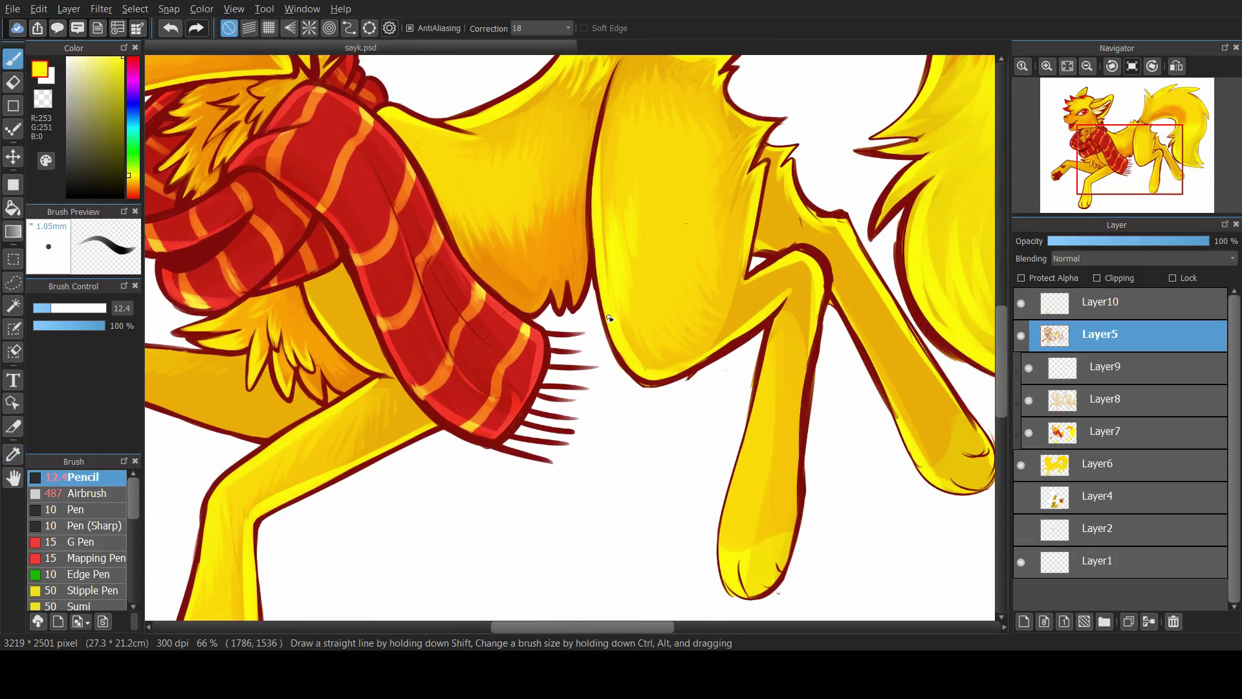
left_click(605, 242, "alt")
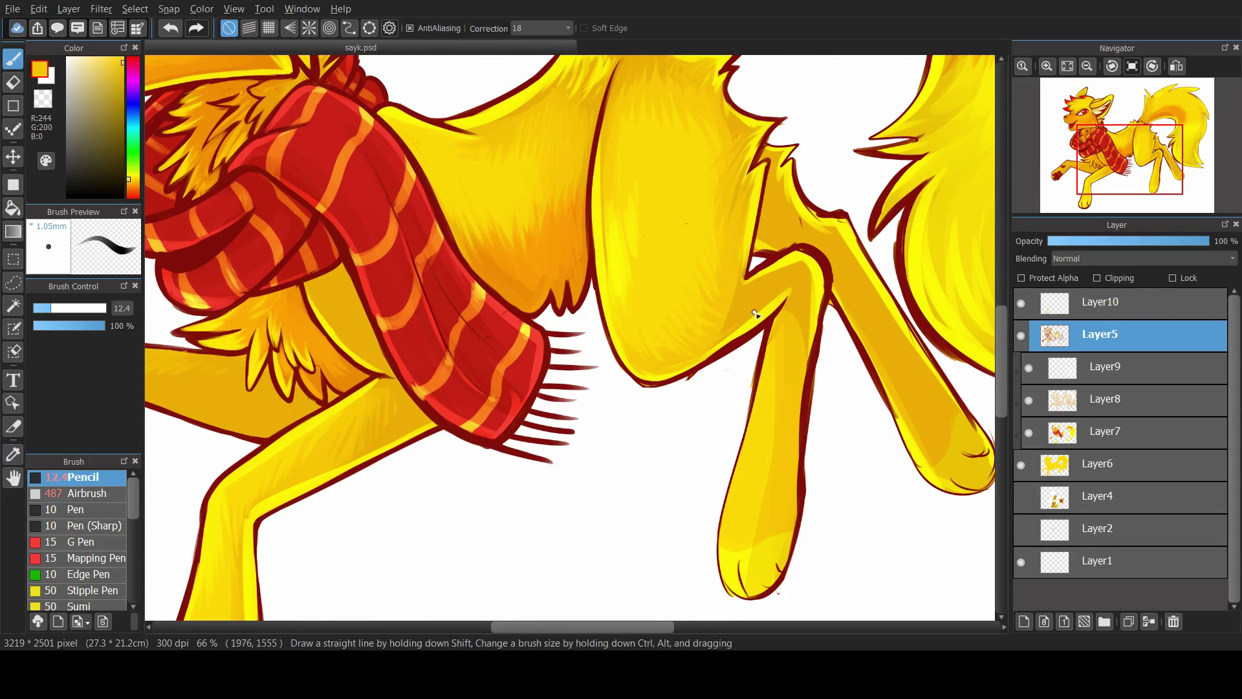
left_click(808, 270, "alt")
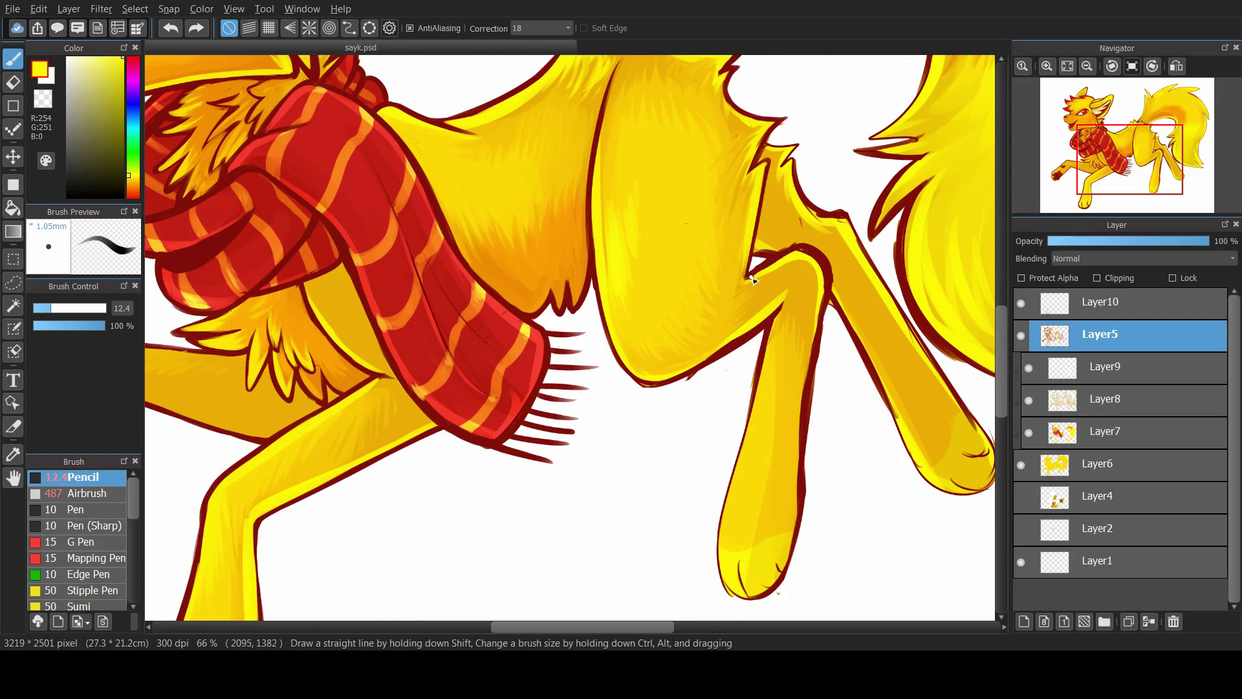
Smooth the near lower hind leg's yellow shading (R255 G222 B0) and thicken the leg, toe and thigh outlines in dark red
left_click(804, 446, "alt")
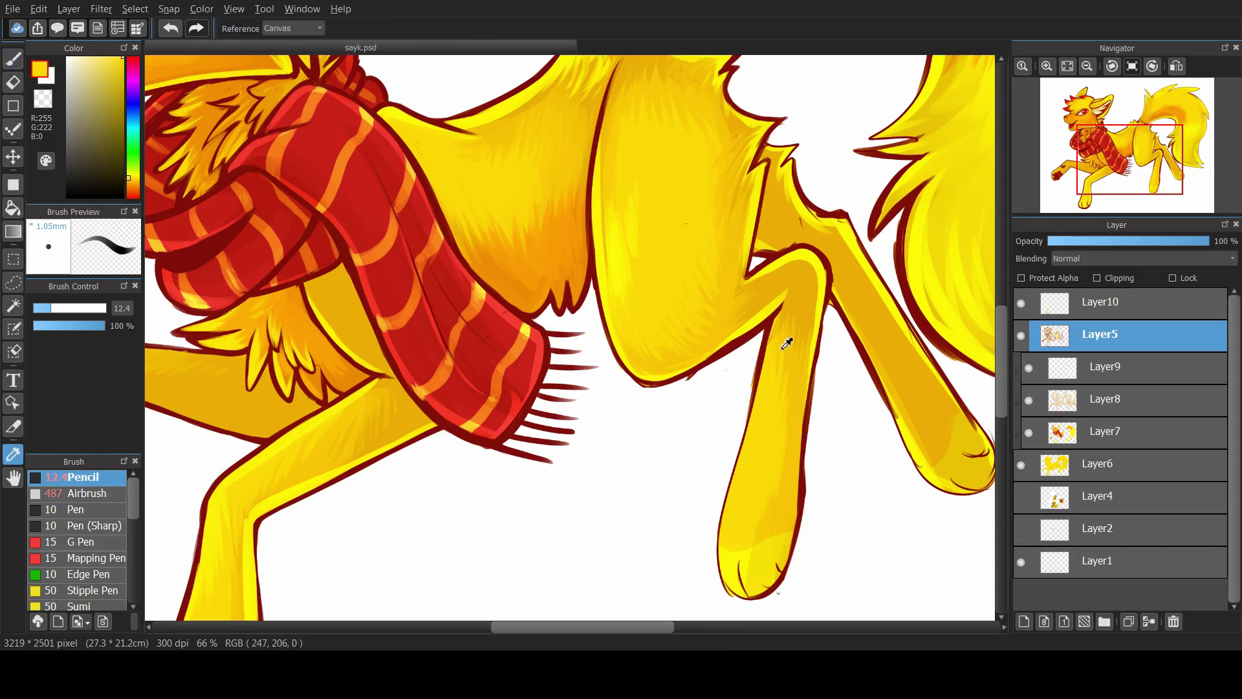
left_click(744, 467, "alt")
mouse_move(744, 469)
left_mouse_down()
mouse_move(718, 559)
mouse_move(766, 563)
mouse_move(750, 589)
mouse_move(773, 585)
left_mouse_up()
left_click(766, 549, "alt")
left_click(773, 582, "alt")
left_click_drag(645, 381, 726, 368)
left_click(718, 352, "alt")
left_click(776, 342, "alt")
Blend the near thigh's fur in yellow (R252 G246 B0) and highlight the far hind leg's edges in bright yellow (R254 G253 B0)
left_click_drag(602, 207, 601, 322)
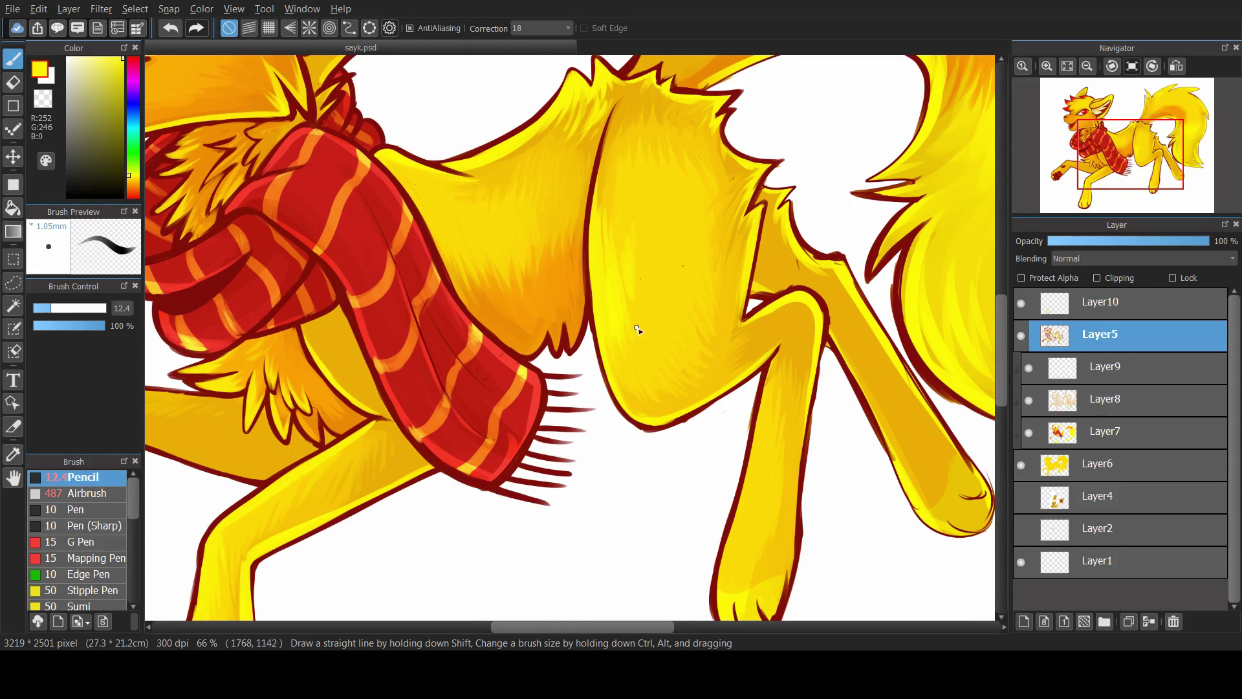
left_click(776, 283, "alt")
left_click(754, 286, "alt")
left_click_drag(797, 195, 802, 252)
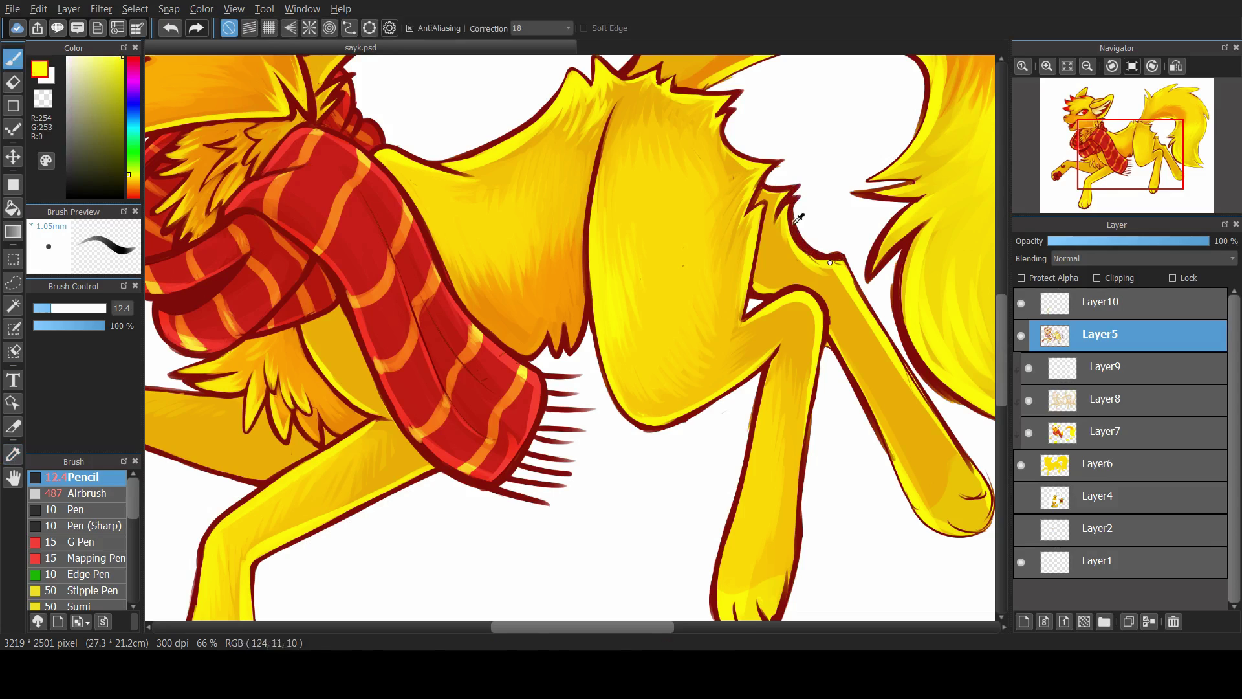
Thicken the far hind paw's outline and toe lines in dark red (R124 G11 B10) and pick golden orange (R231 G175 B0) for the leg
left_click_drag(640, 626, 692, 626)
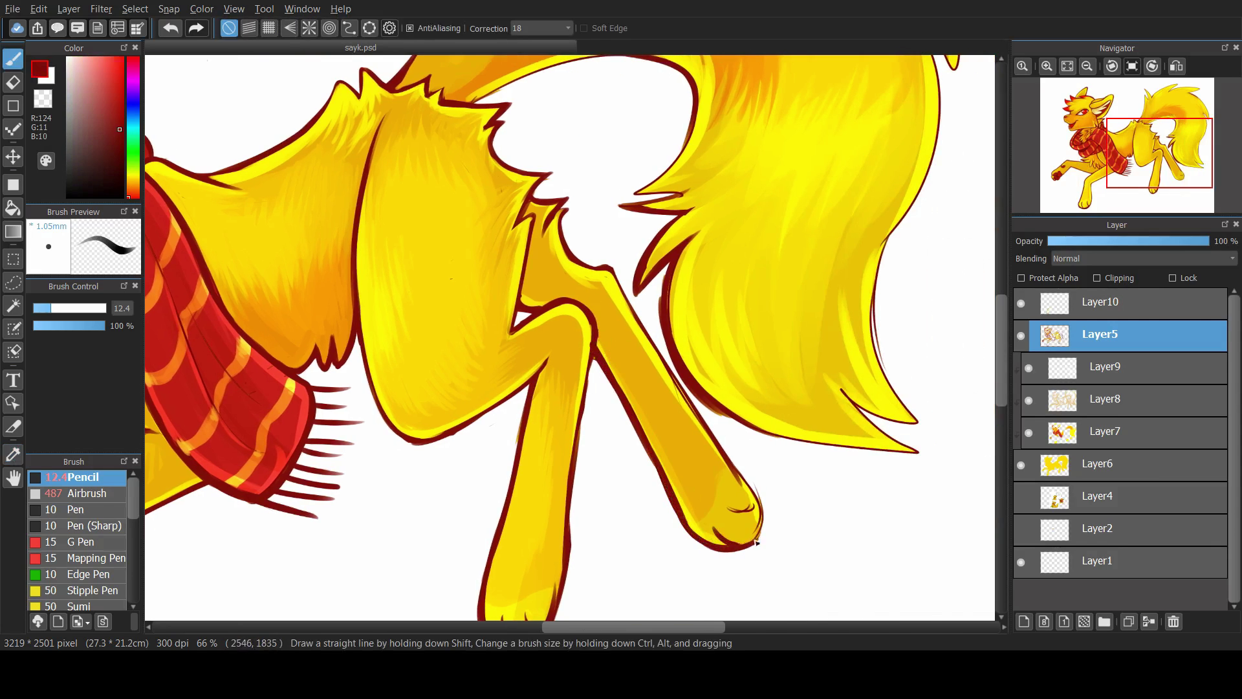
mouse_move(756, 542)
left_mouse_down()
mouse_move(737, 466)
mouse_move(726, 507)
mouse_move(743, 499)
mouse_move(681, 463)
left_mouse_up()
left_click(651, 360, "alt")
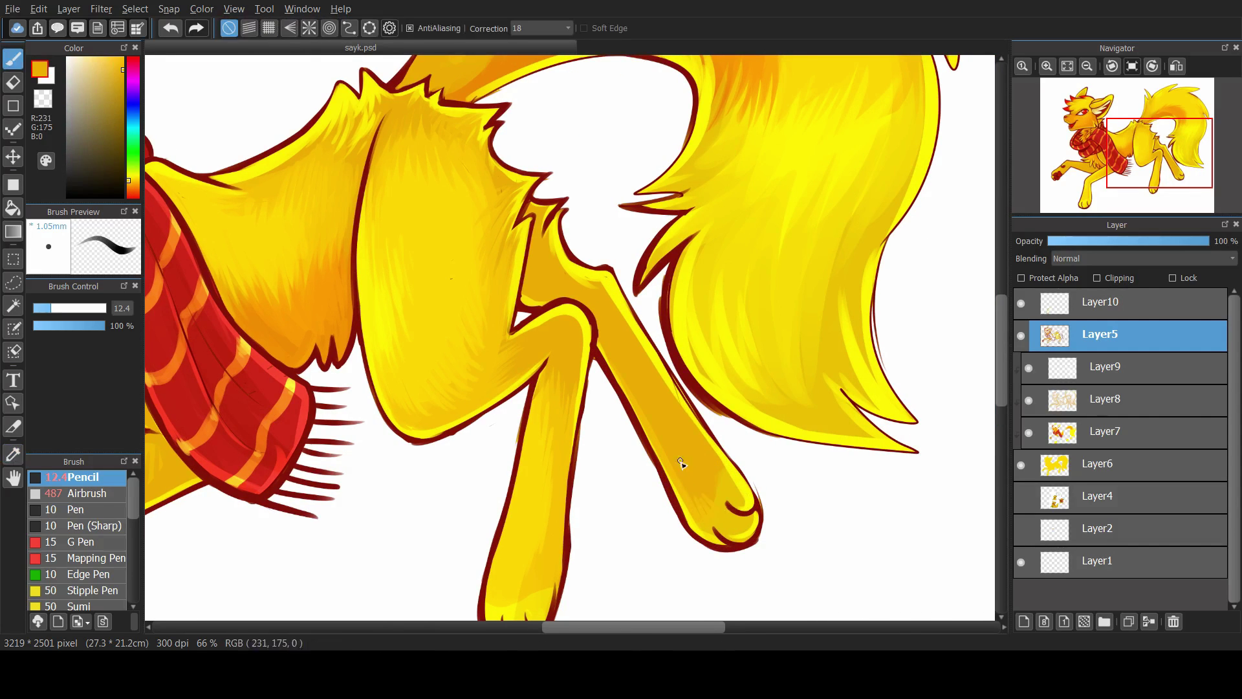
Clean the lower tail's inner edge with bright yellow (R255 G252 B0) and thicken its outline and tip split in dark red (R124 G11 B10)
left_click(568, 267, "alt")
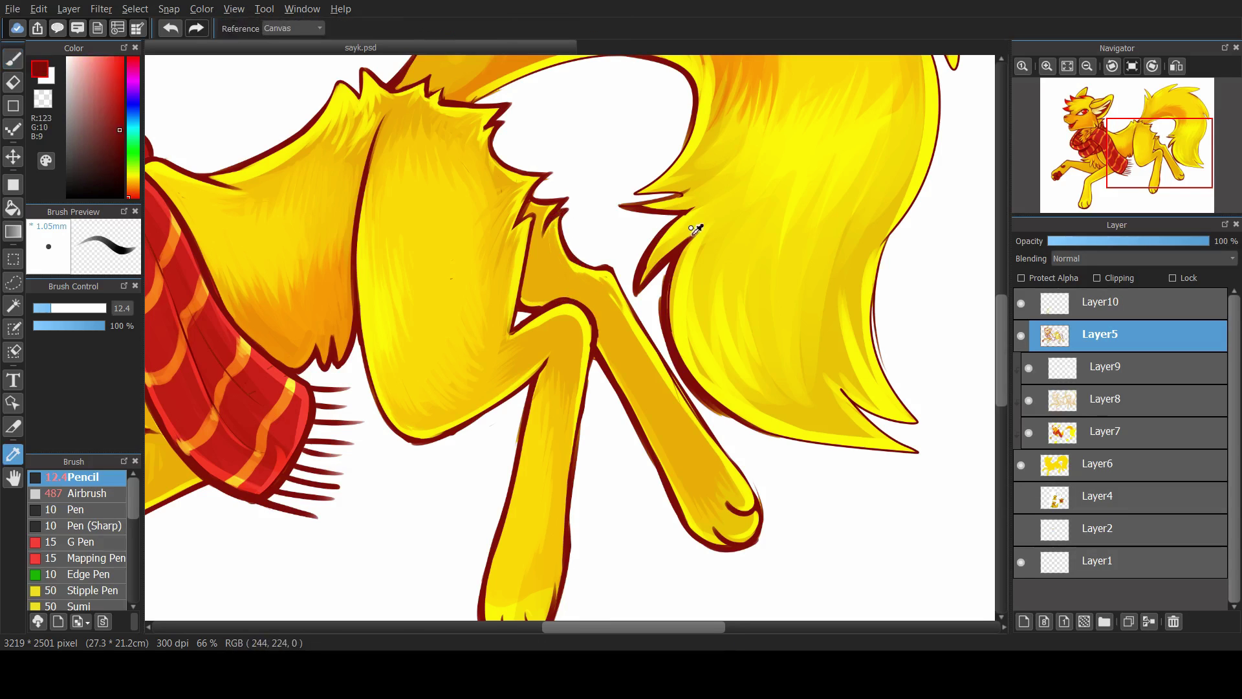
left_click(641, 258, "alt")
left_click_drag(647, 242, 741, 412)
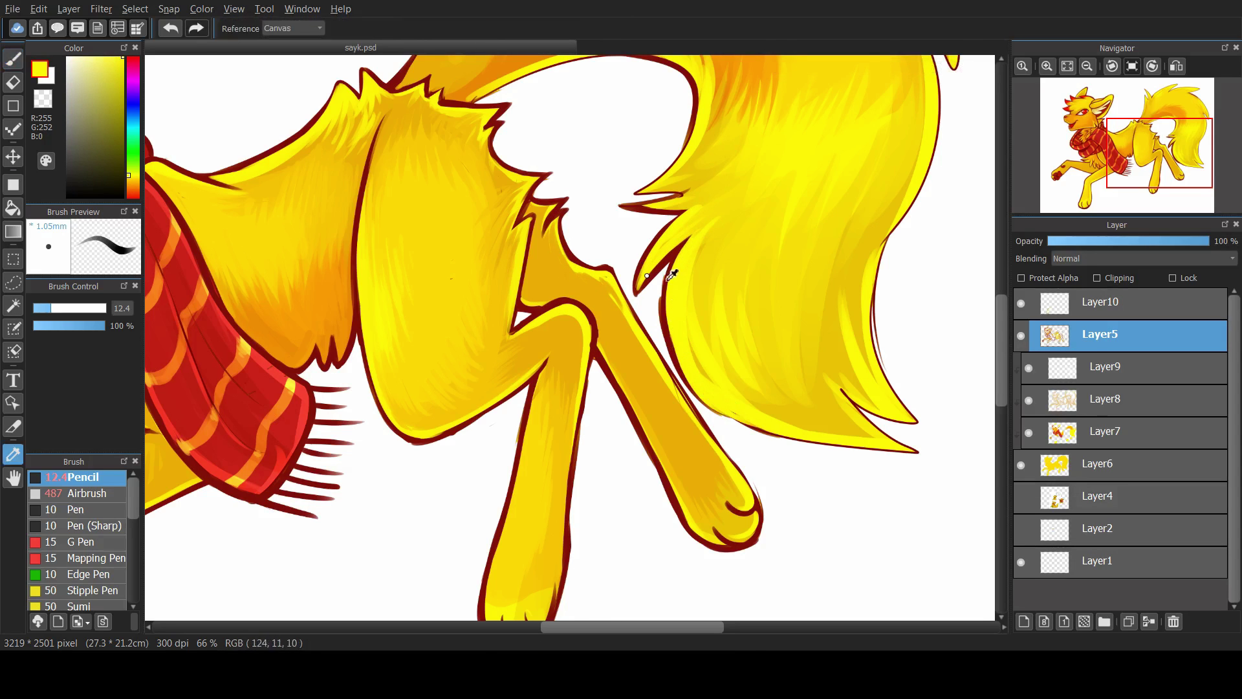
left_click(669, 340, "alt")
left_click_drag(830, 380, 915, 451)
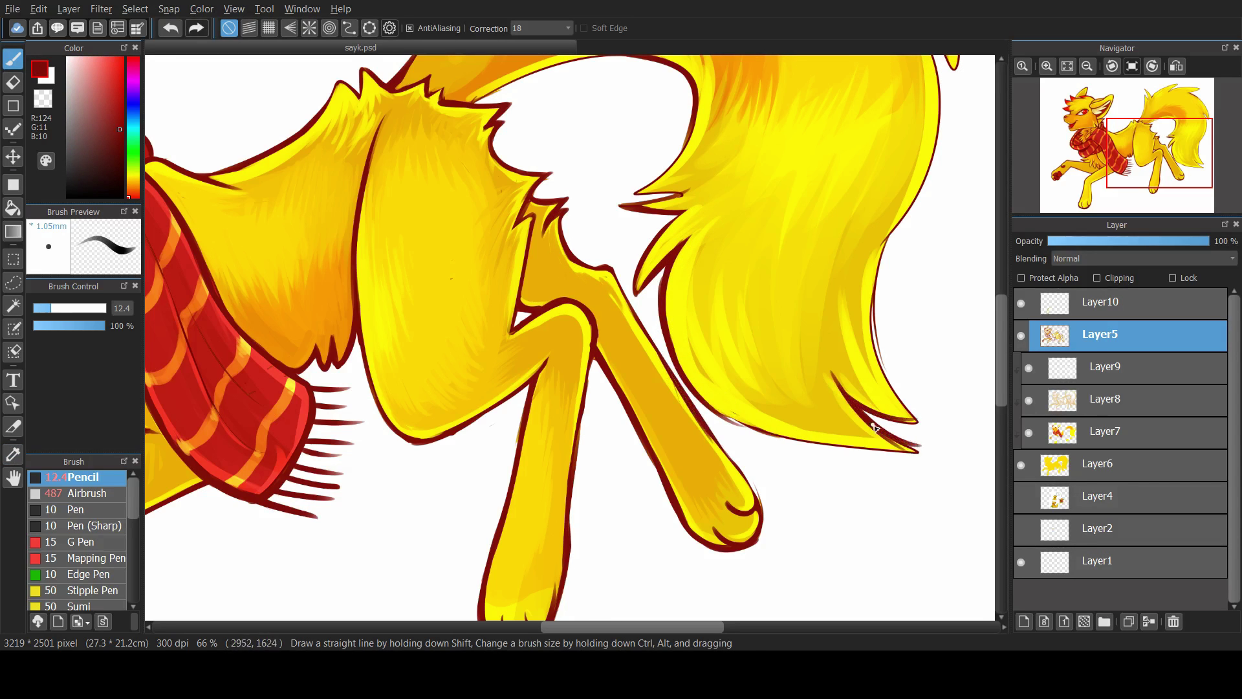
mouse_move(718, 423)
left_mouse_down()
mouse_move(875, 449)
mouse_move(871, 260)
left_mouse_up()
Paint fur highlights (R254 G254 B0) and shading (R231 G198 B0) on the tail tip and along its outer edge
left_click(777, 433, "alt")
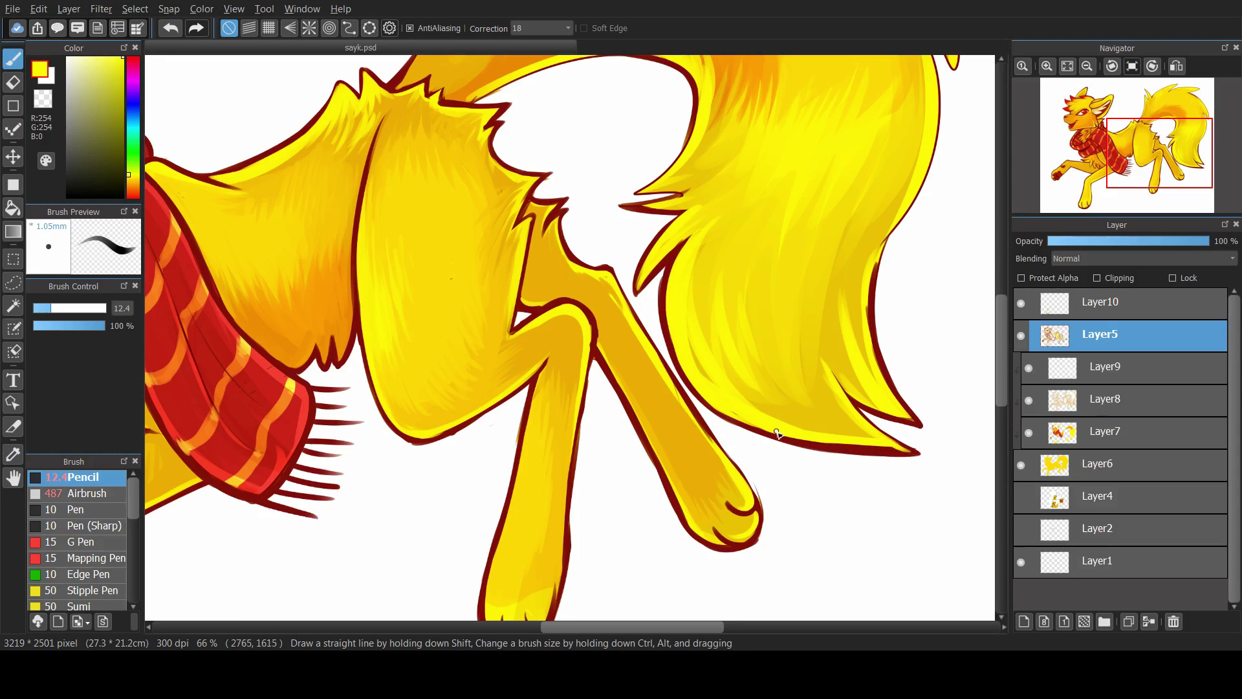
left_click(780, 427, "alt")
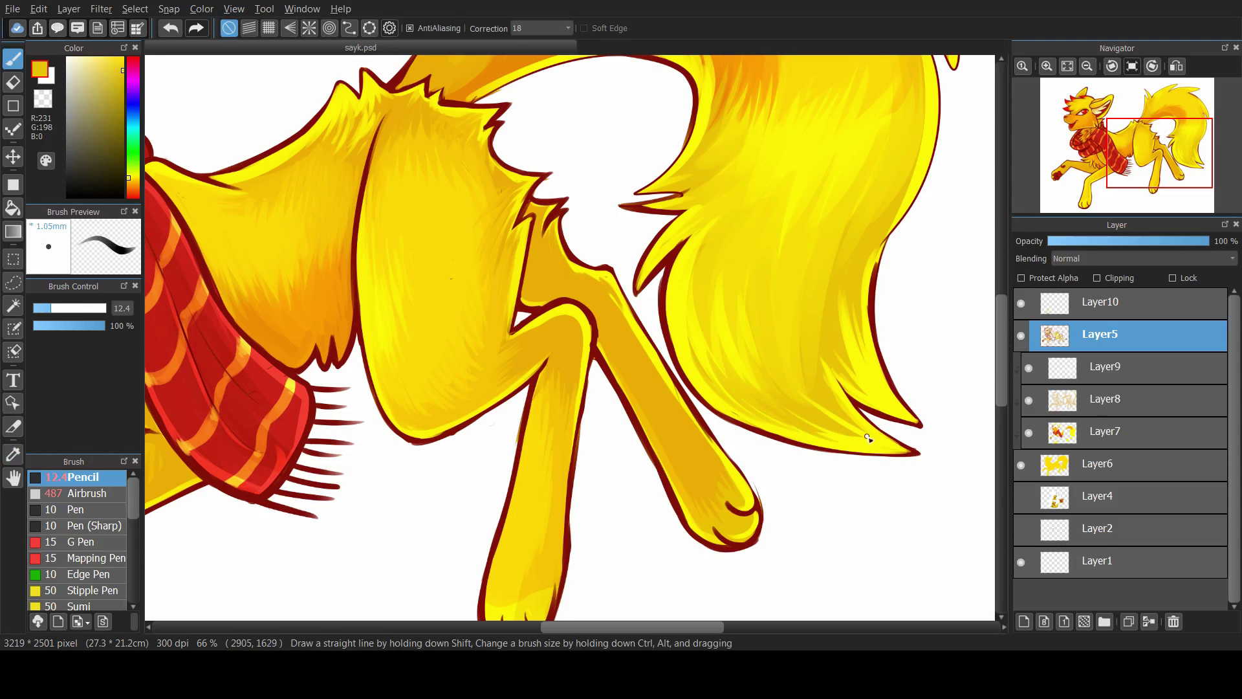
left_click(784, 385, "alt")
mouse_move(874, 397)
left_mouse_down()
mouse_move(850, 275)
mouse_move(856, 214)
left_mouse_up()
left_click(855, 215, "alt")
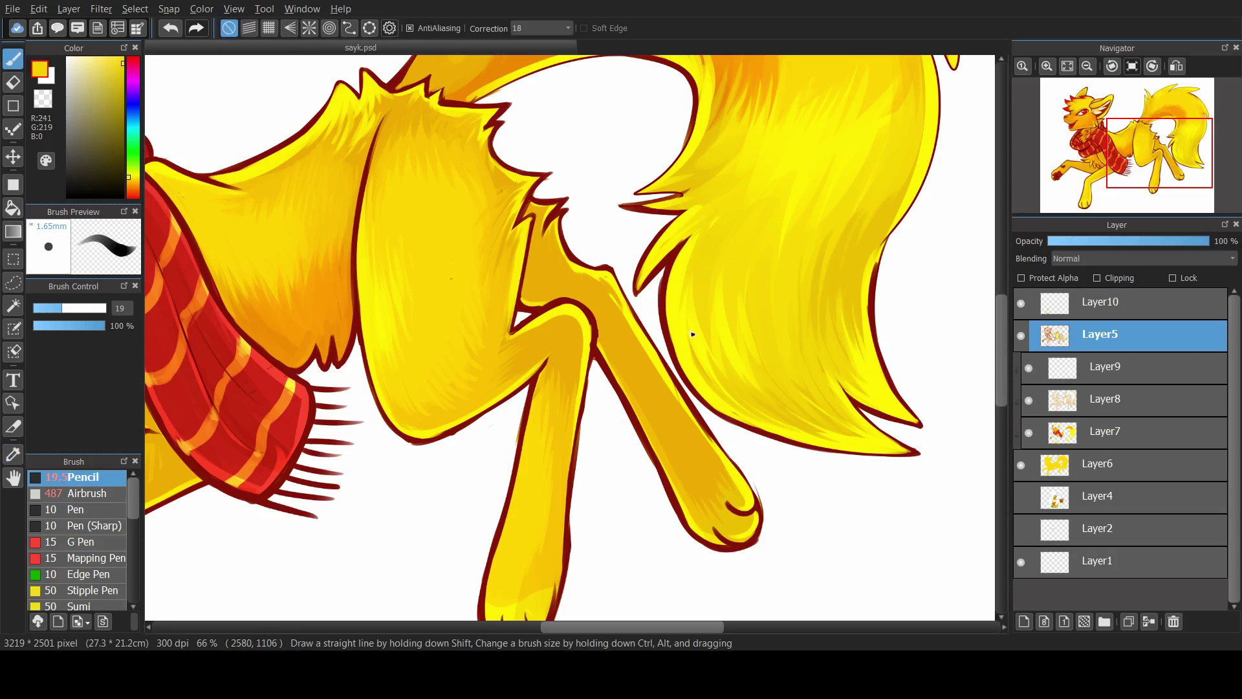
Blend the middle of the tail with curved yellow fur strokes (R246 G229 B0, R243 G223 B0) at brush size 19
scroll(712, 271, "up", 2)
left_click(742, 166, "alt")
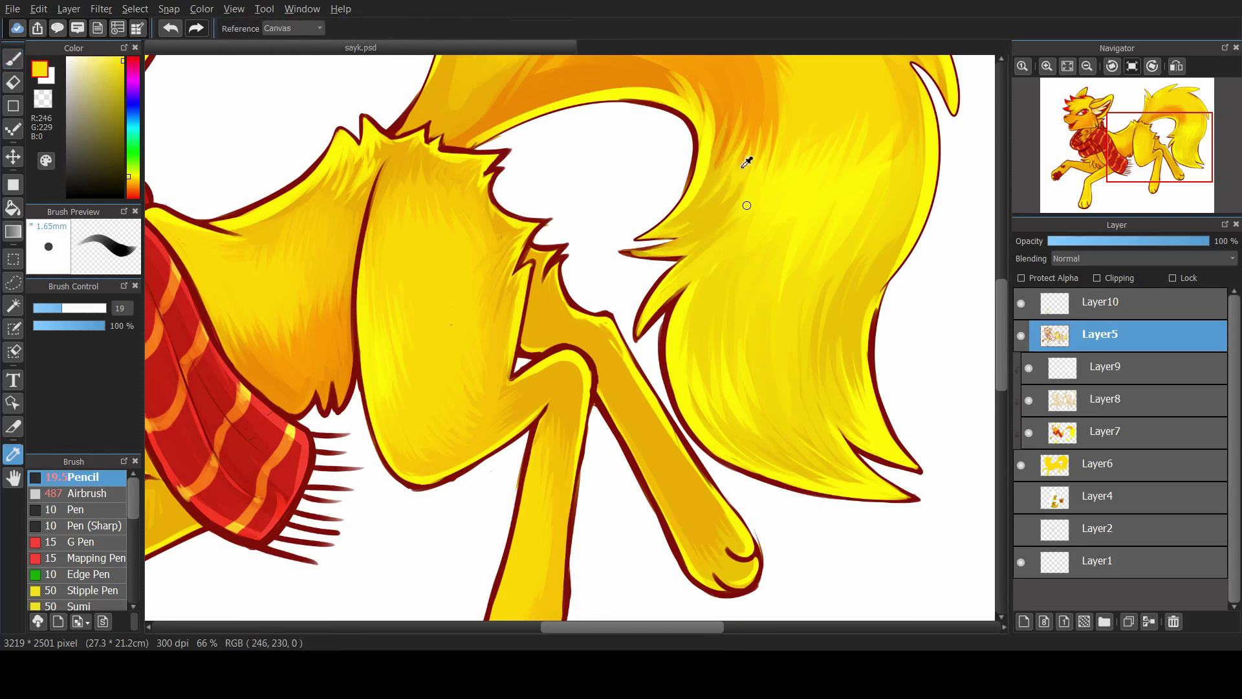
left_click_drag(738, 240, 695, 175)
left_click_drag(750, 278, 717, 216)
left_click_drag(821, 278, 802, 226)
left_click_drag(876, 245, 854, 194)
left_click(909, 207, "alt")
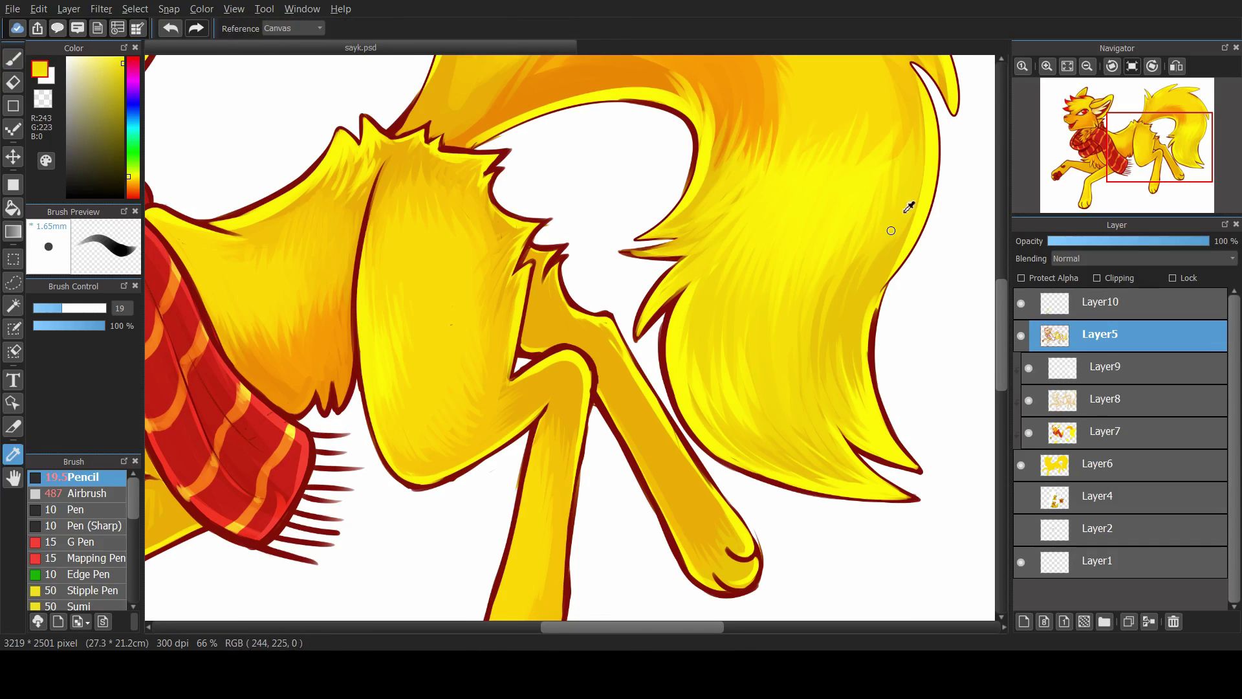
Thicken the tail's outer outline and side tuft in dark red (R128 G19 B9) and blend the nearby fur in yellow (R255 G222 B0)
left_click(874, 355, "alt")
scroll(905, 291, "up", 5)
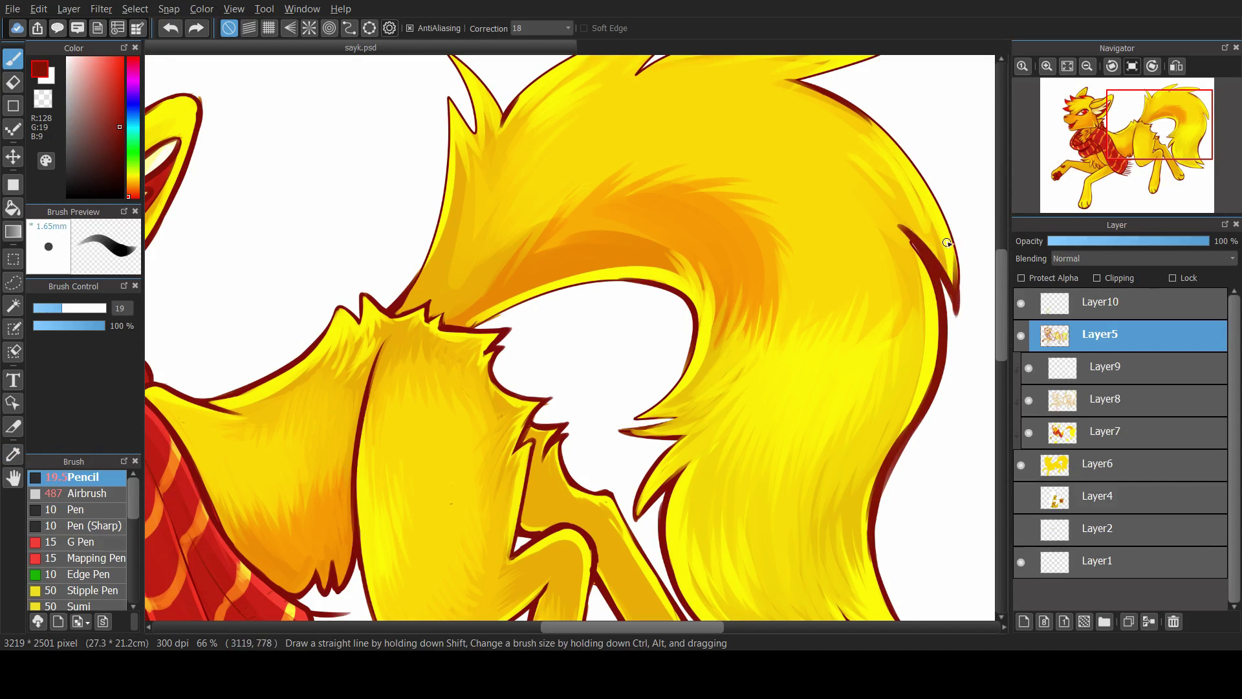
left_click(868, 189, "alt")
left_click_drag(922, 285, 893, 222)
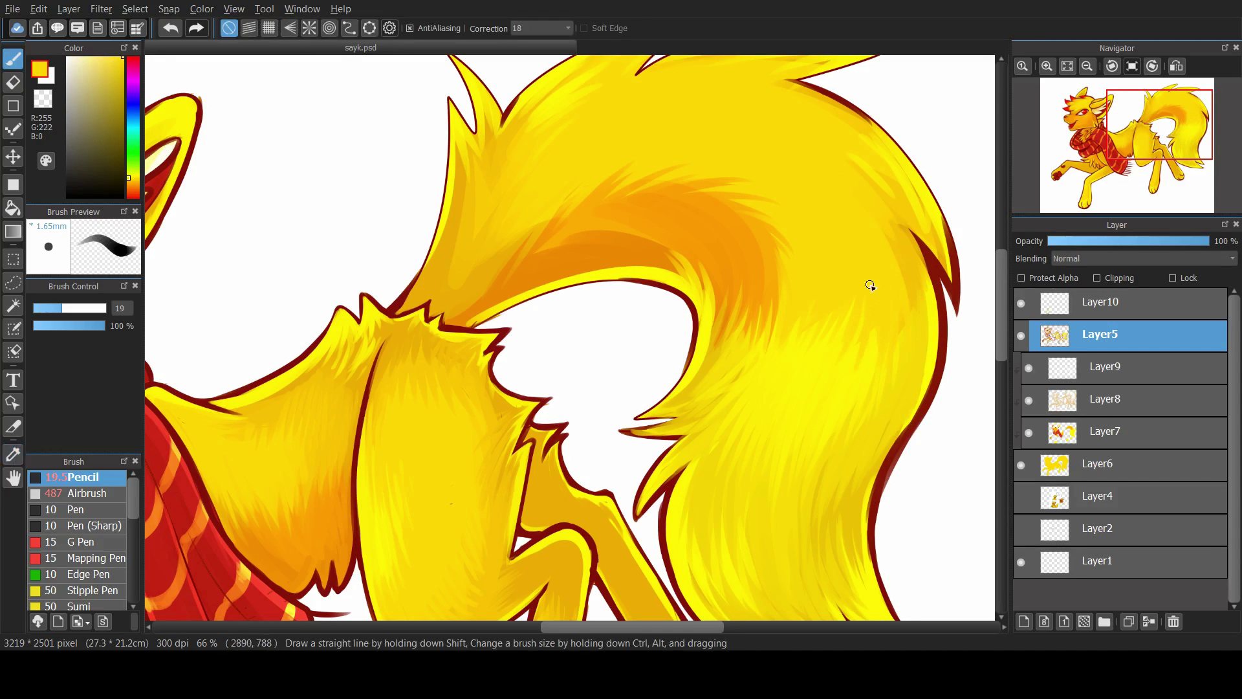
Blend the tail's inner curve and base with orange (R246 G159 B0, R244 G155 B0) and yellow (R246 G205 B0) fur strokes
left_click(738, 333, "alt")
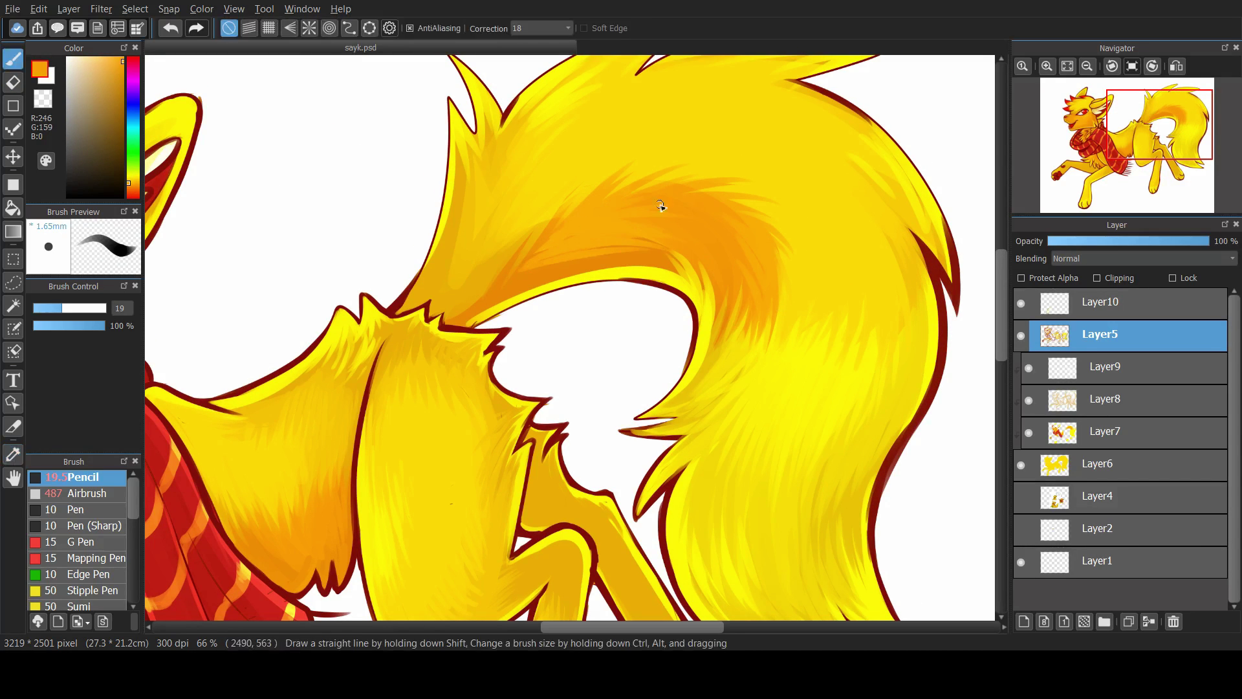
left_click(712, 207, "alt")
left_click(492, 162, "alt")
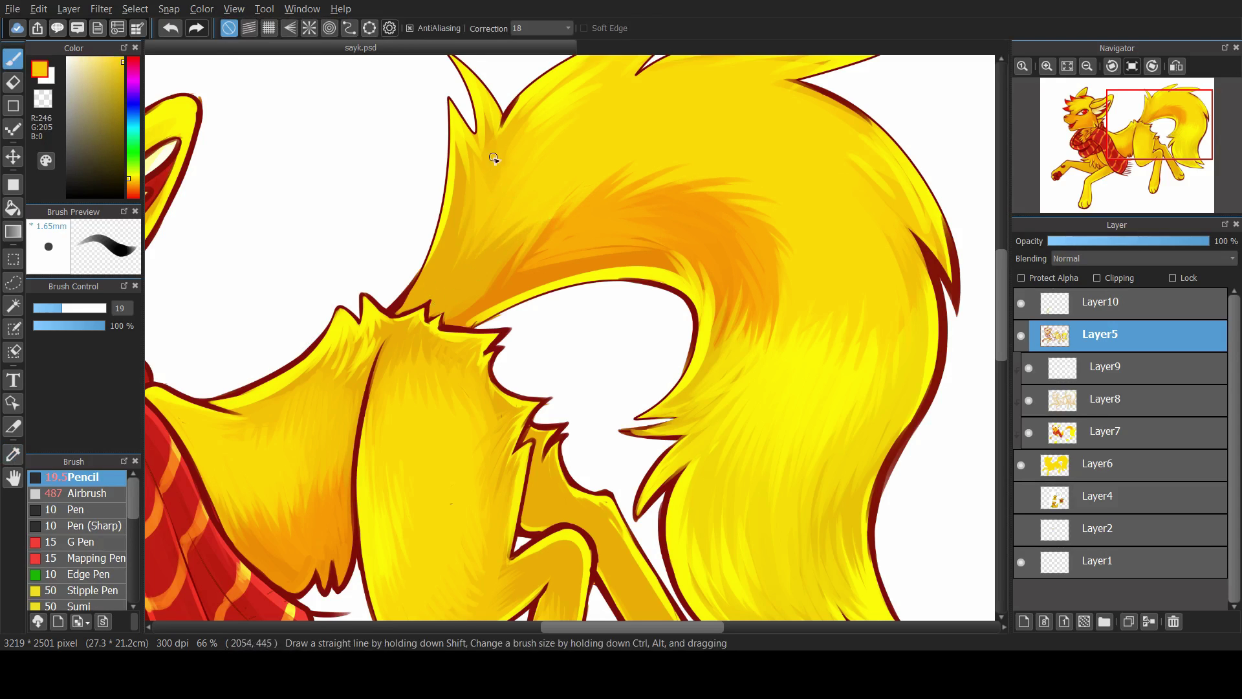
left_click(524, 273, "alt")
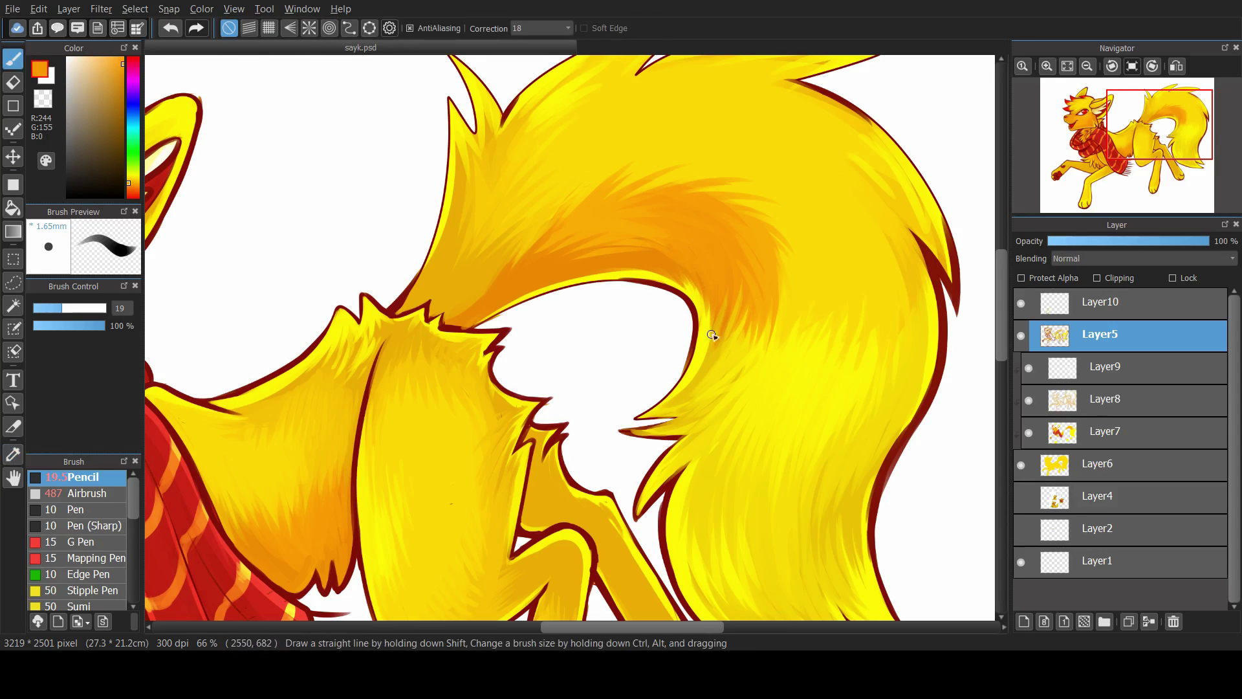
left_click(765, 244, "alt")
Thicken the outline along the tail's upper outer curve in dark red and blend its edge fur in yellow (R253 G248 B0, R255 G222 B0)
scroll(767, 293, "up", 3)
left_click(837, 304, "alt")
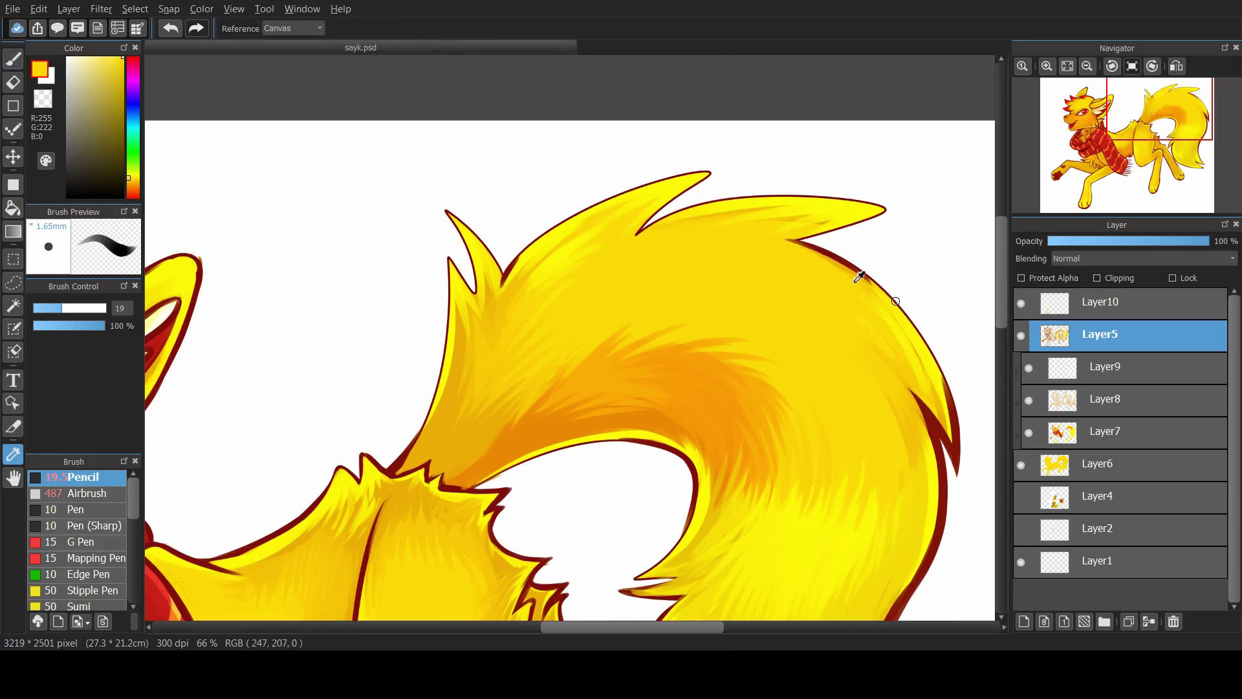
left_click(919, 362, "alt")
left_click(802, 245, "alt")
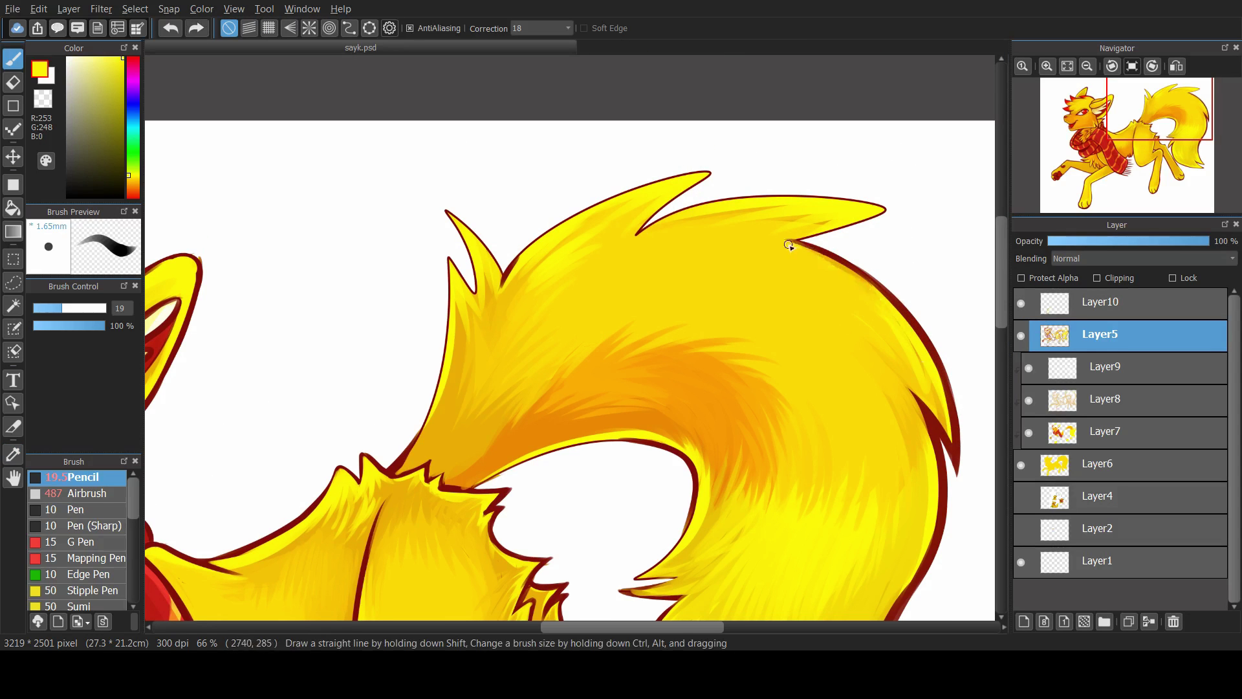
left_click(833, 286, "alt")
left_click(688, 233, "alt")
left_click(788, 227, "alt")
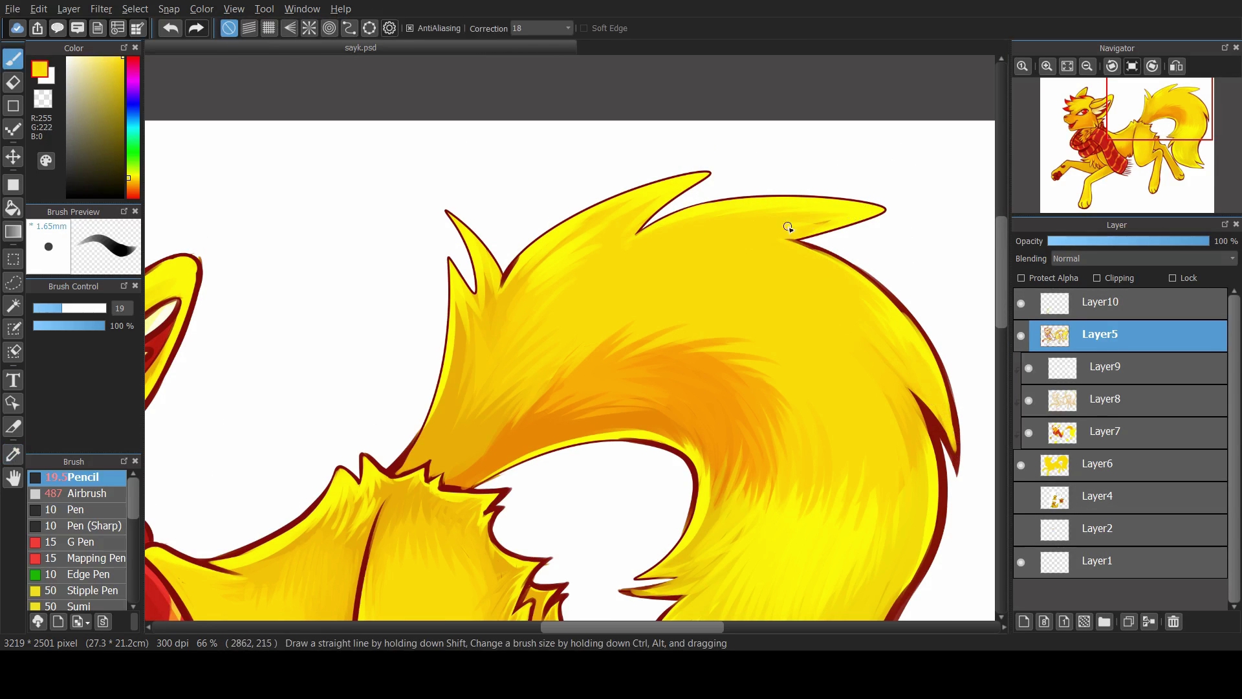
left_click(555, 296, "alt")
Thicken the outline of the tail's base, pointed tufts and upper edge in dark red (R124 G11 B10) at brush size 15
left_click(455, 285, "alt")
left_click_drag(442, 247, 419, 443)
left_click(476, 292, "alt")
left_click_drag(442, 240, 474, 290)
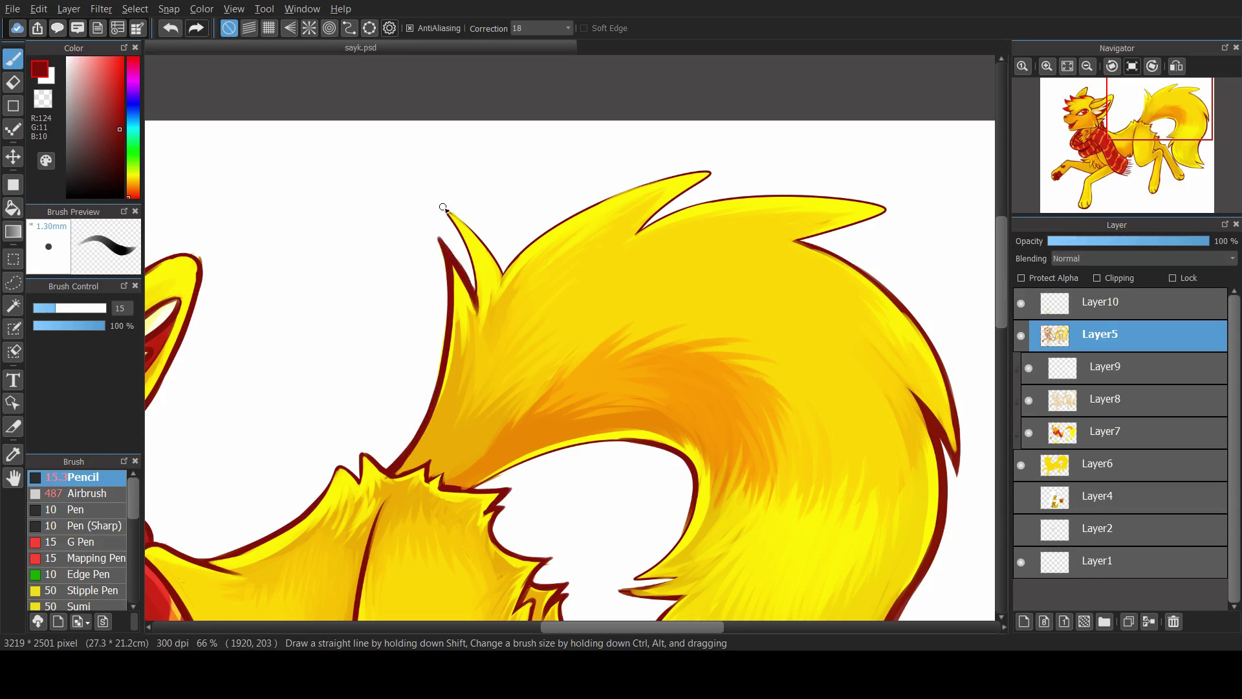
left_click_drag(443, 209, 481, 318)
mouse_move(509, 273)
left_mouse_down()
mouse_move(650, 182)
mouse_move(682, 200)
left_mouse_up()
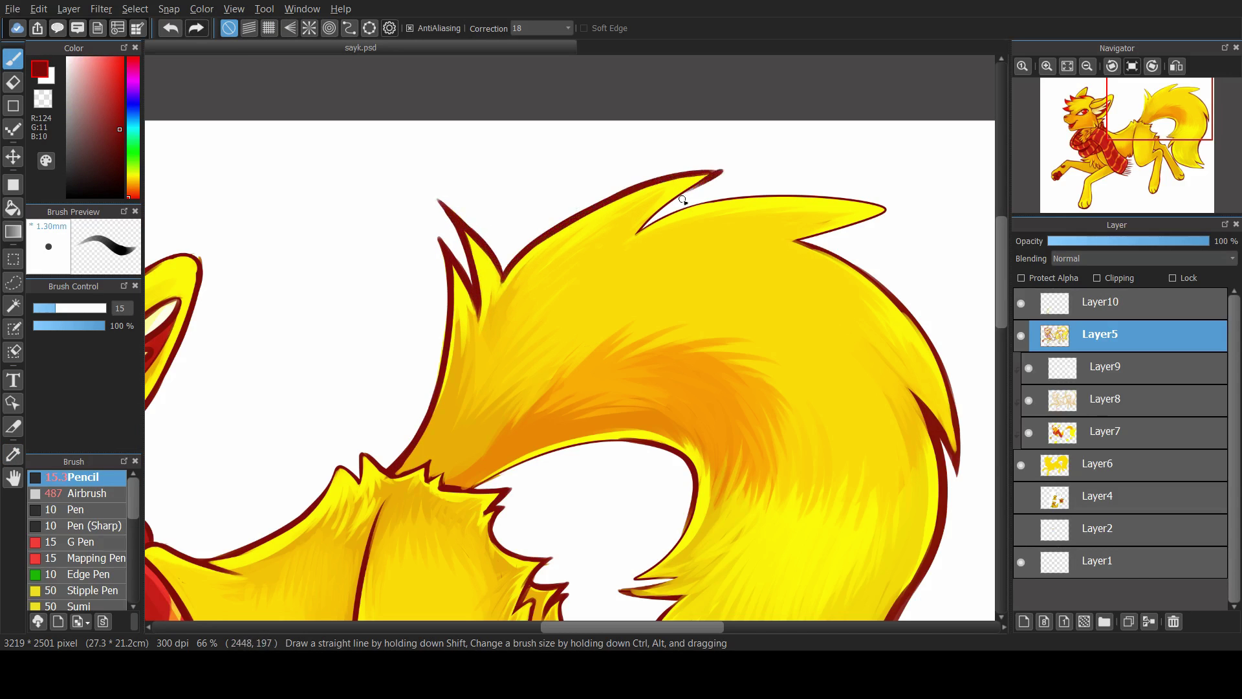
mouse_move(637, 237)
left_mouse_down()
mouse_move(894, 210)
mouse_move(837, 251)
mouse_move(654, 231)
mouse_move(831, 197)
mouse_move(745, 200)
mouse_move(633, 245)
mouse_move(700, 175)
mouse_move(502, 290)
left_mouse_up()
left_click(837, 252, "alt")
Add a new empty layer directly above Layer4, below the fox's colour and line layers
key("ctrl+0")
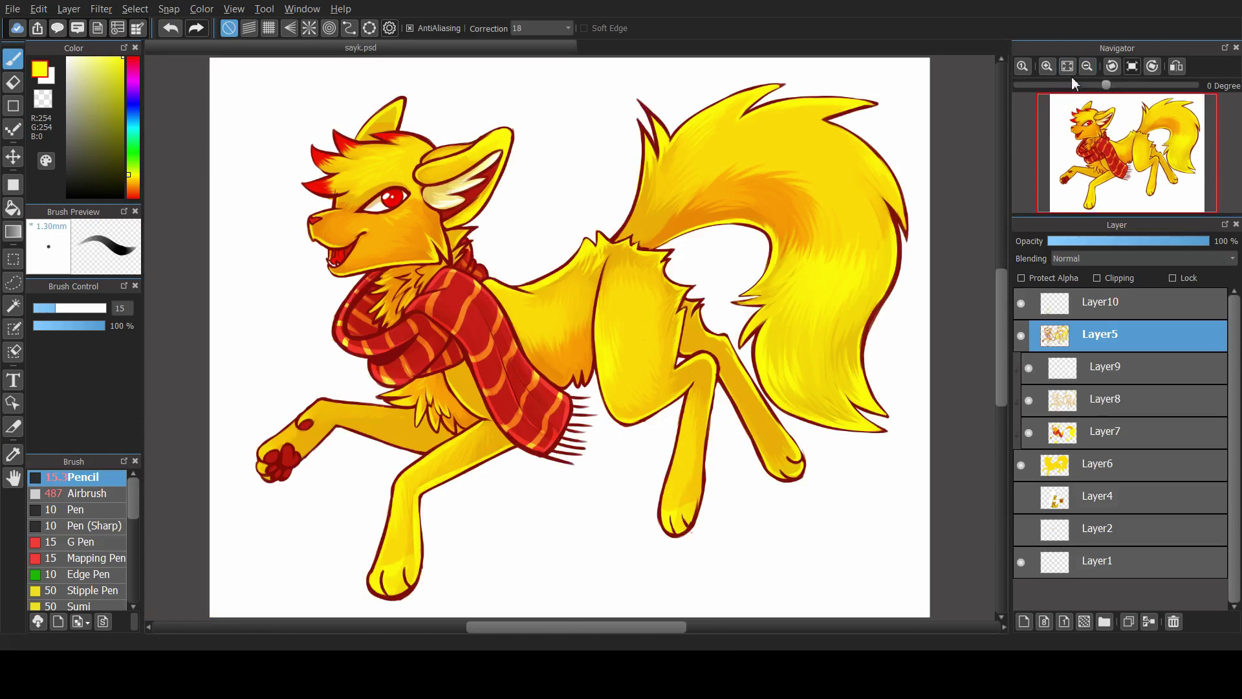
left_click(1022, 336)
left_click(1021, 335)
left_click(1100, 496)
left_click(1023, 621)
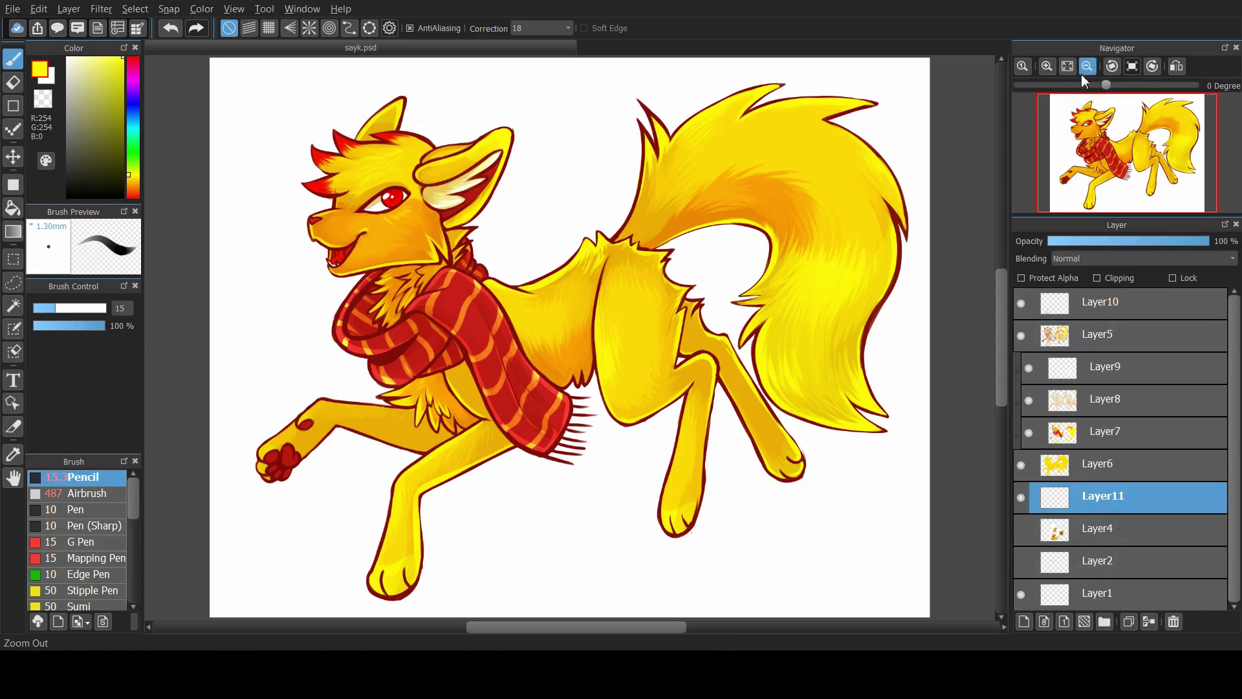
Touch up the orange shading at the tail's base on Layer5 with sampled fur tones, including R255 G173 B0
left_click(1087, 66)
left_click(1099, 333)
left_click(635, 276, "alt")
left_click(657, 238, "alt")
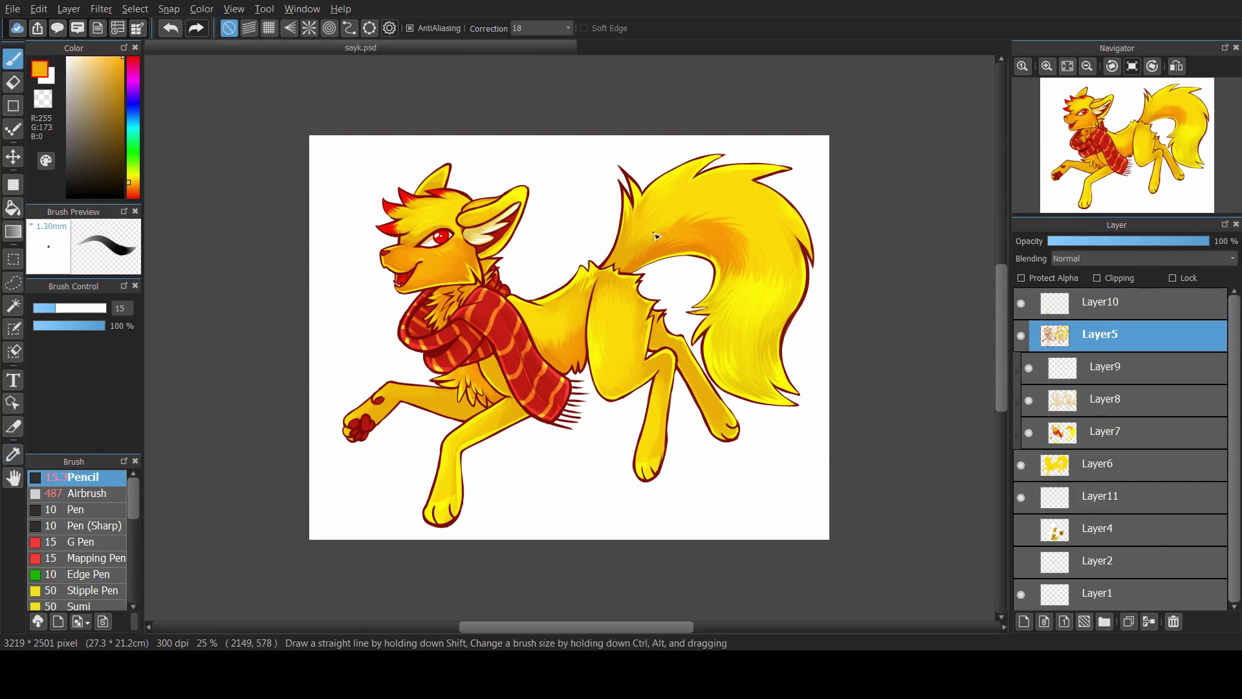
left_click(660, 246, "alt")
left_click(676, 228, "alt")
Paint a large red oval (R196 G29 B26) behind the fox on Layer11 at brush size 1000
left_click(1100, 496)
left_click(550, 362, "alt")
left_click(576, 298)
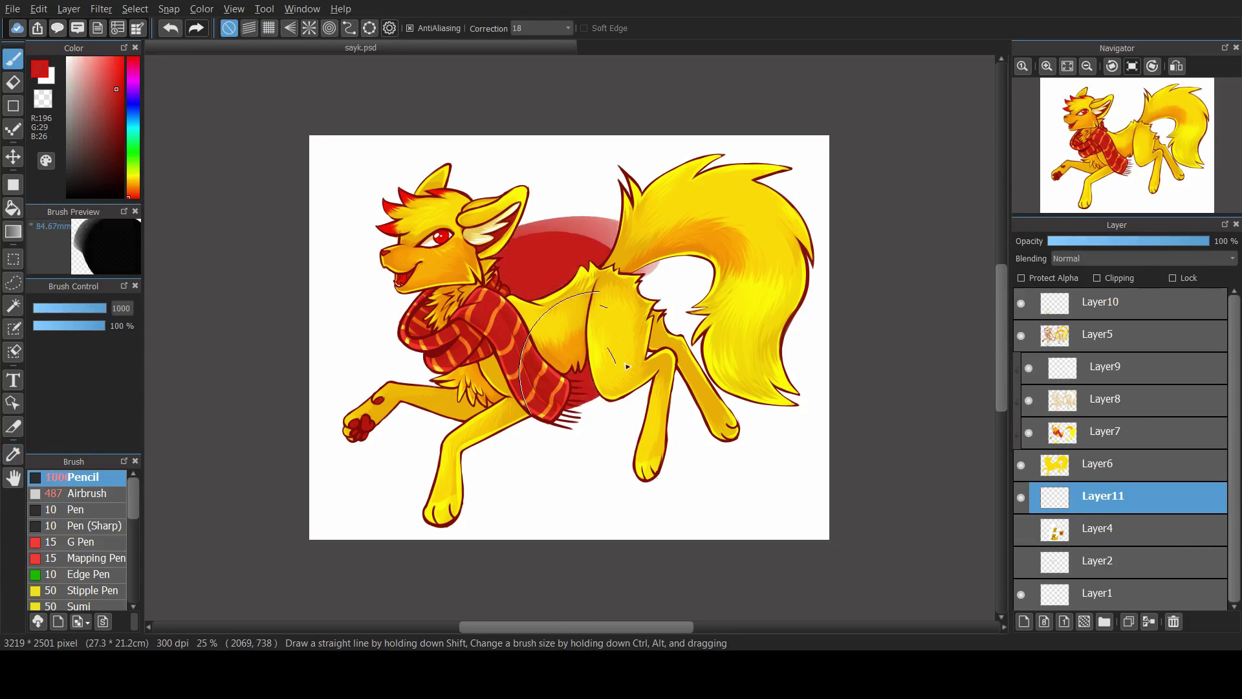
left_click_drag(627, 366, 653, 395)
Paint a wide orange ring (R255 G129 B32) around the red background oval at brush size 107
left_click(569, 336, "alt")
left_click_drag(414, 381, 634, 476)
left_click_drag(531, 194, 621, 193)
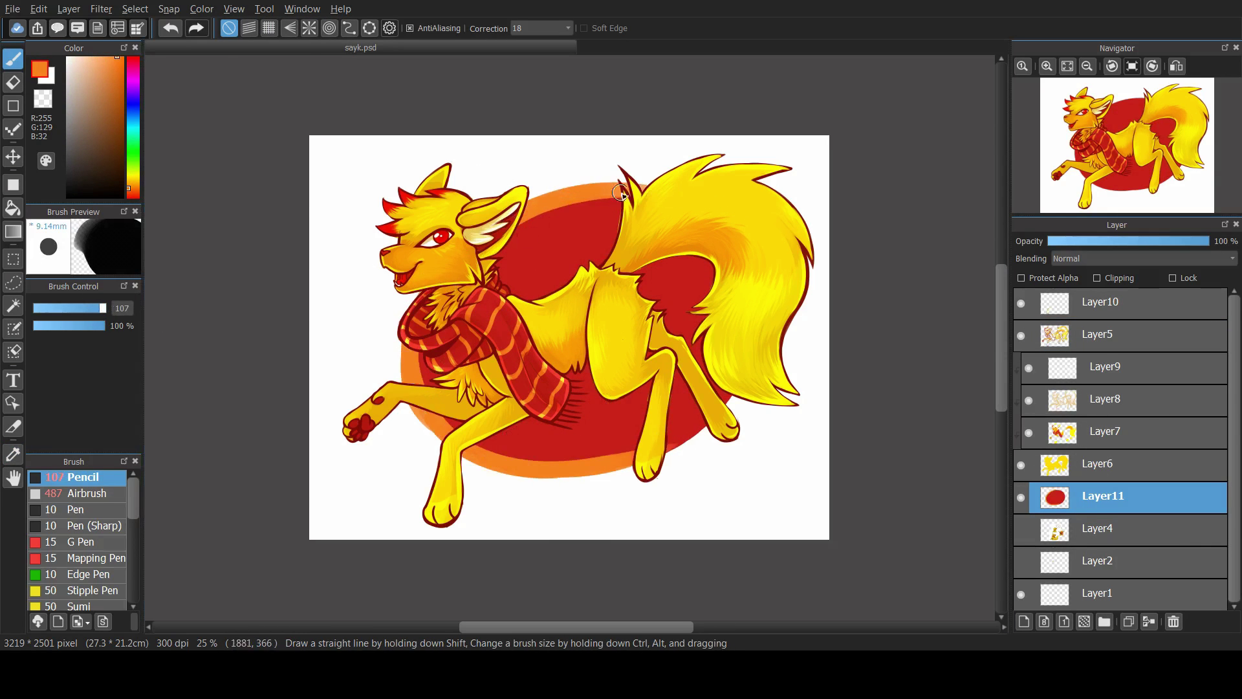
mouse_move(381, 288)
left_mouse_down()
mouse_move(396, 394)
mouse_move(517, 476)
mouse_move(731, 401)
left_mouse_up()
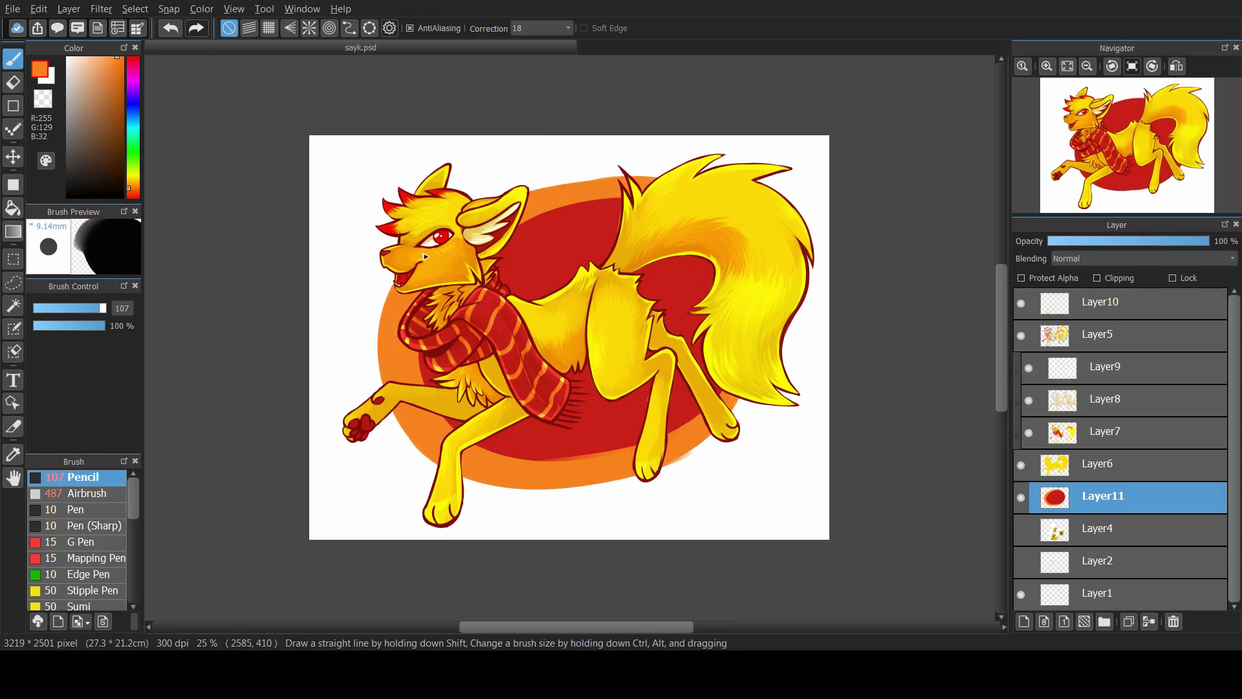
mouse_move(379, 272)
left_mouse_down()
mouse_move(414, 465)
mouse_move(711, 443)
left_mouse_up()
Paint a yellow ring (R253 G248 B0) between the red oval and the orange ring, and clean up its edges
left_click(646, 284, "alt")
left_click_drag(699, 398, 504, 403)
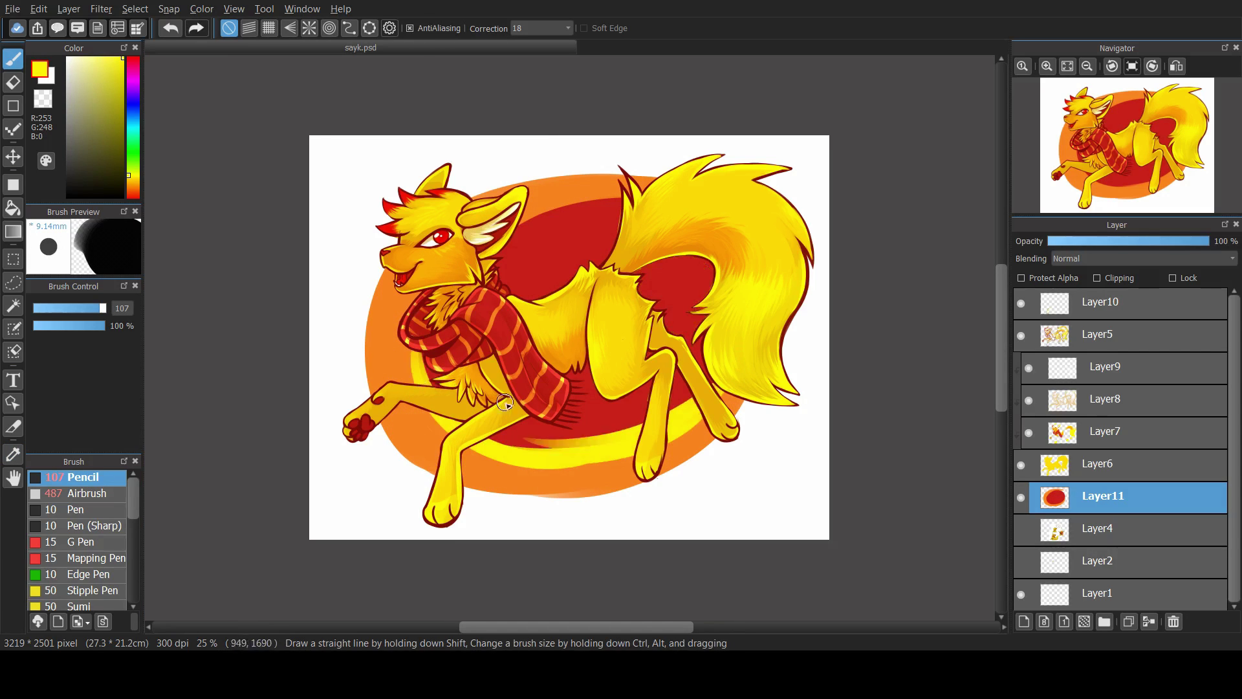
left_click_drag(518, 223, 620, 205)
left_click(678, 198, "alt")
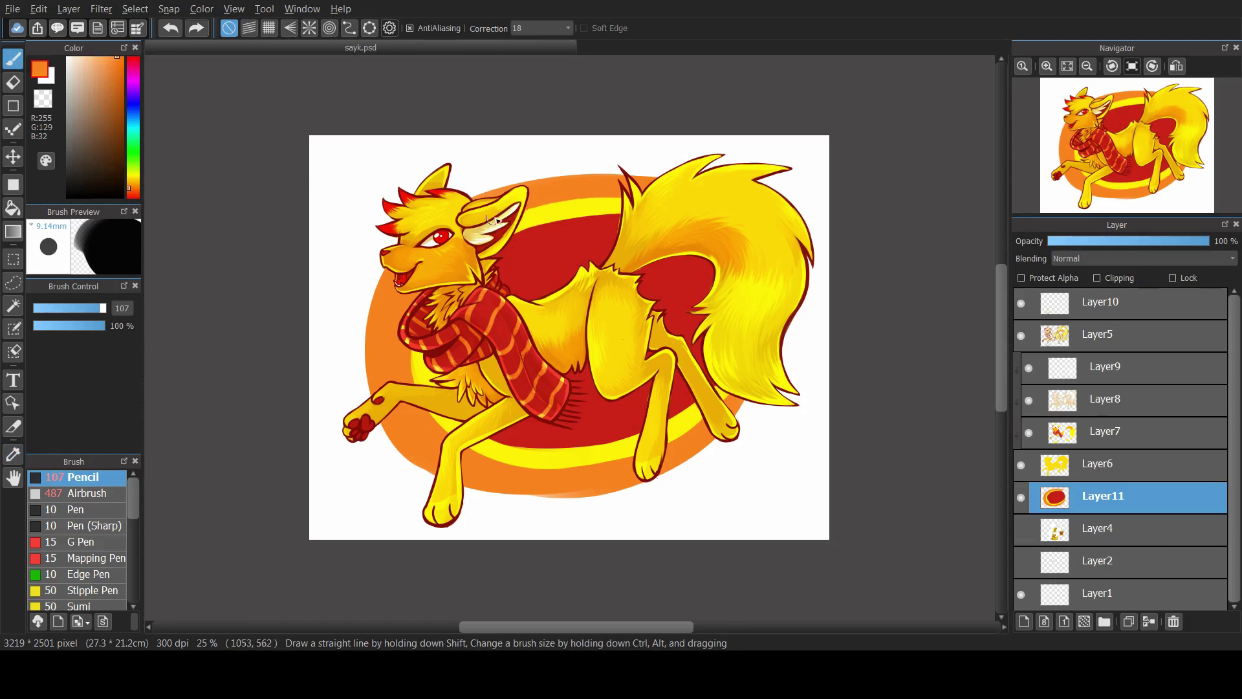
left_click(510, 217, "alt")
mouse_move(640, 440)
left_mouse_down()
mouse_move(492, 434)
mouse_move(640, 432)
left_mouse_up()
left_click(399, 439, "alt")
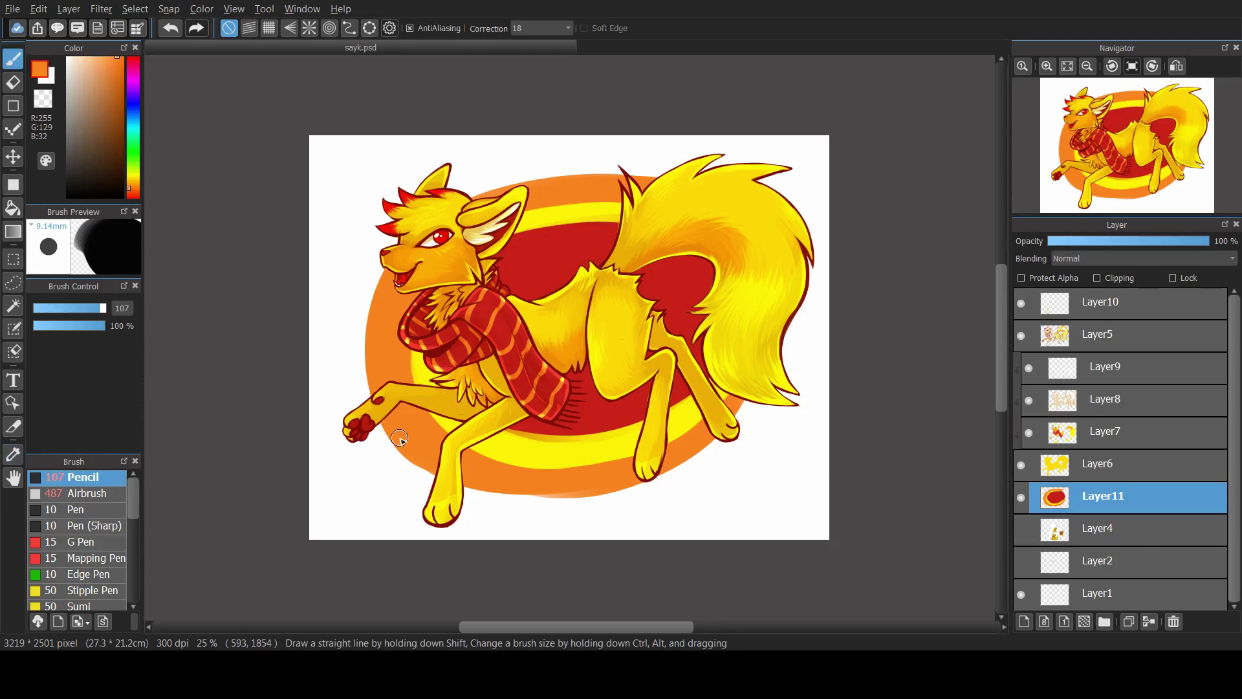
Paint a thin red outer ring around the orange ring and even out the border between them with orange
left_click(549, 272, "alt")
mouse_move(369, 259)
left_mouse_down()
mouse_move(381, 388)
mouse_move(517, 498)
mouse_move(672, 482)
left_mouse_up()
left_click_drag(453, 188, 679, 165)
mouse_move(757, 397)
left_mouse_down()
mouse_move(678, 469)
mouse_move(725, 440)
left_mouse_up()
left_click(702, 446, "alt")
mouse_move(372, 268)
left_mouse_down()
mouse_move(398, 362)
mouse_move(491, 484)
mouse_move(614, 485)
left_mouse_up()
left_click(478, 243, "alt")
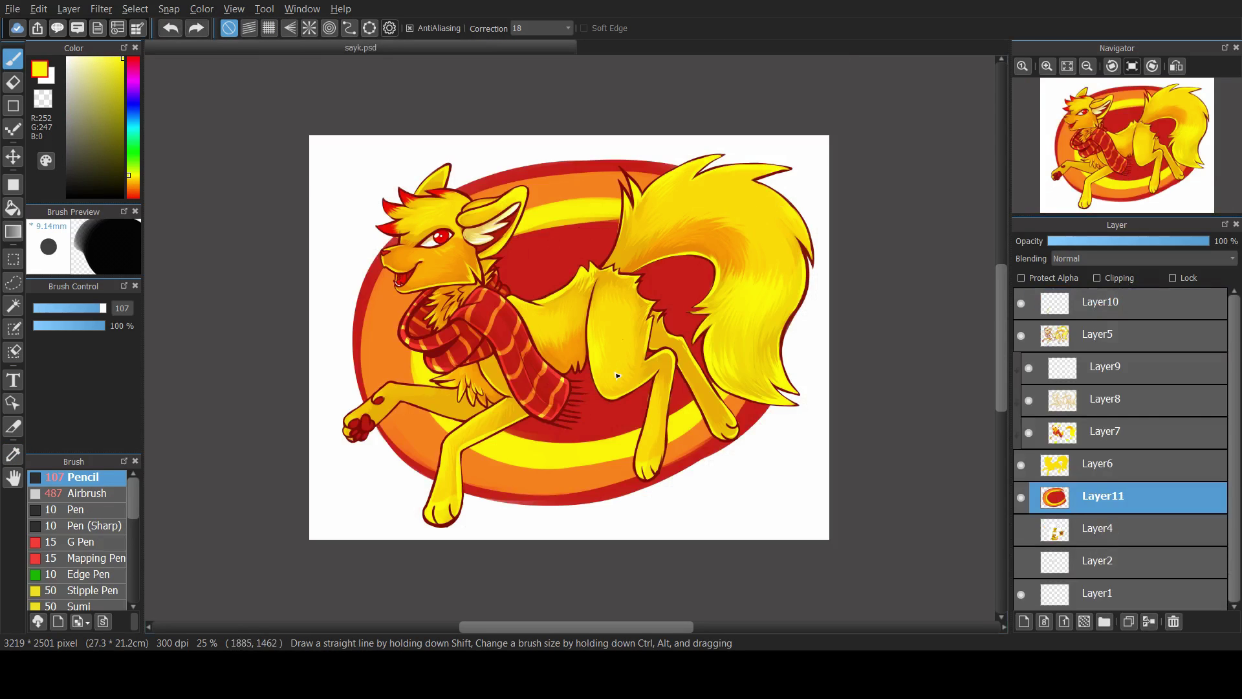
Paste the artist's signature logo, place it beside the lowest front paw, and colour it red (R196 G29 B26) with Protect Alpha on
key("ctrl+v")
left_click_drag(618, 380, 415, 492)
key("Return")
left_click(569, 407)
Select rectangular areas around the signature and front paws, the tail, and the fox's ears
key("m")
left_click_drag(332, 383, 463, 532)
left_click_drag(646, 141, 817, 440)
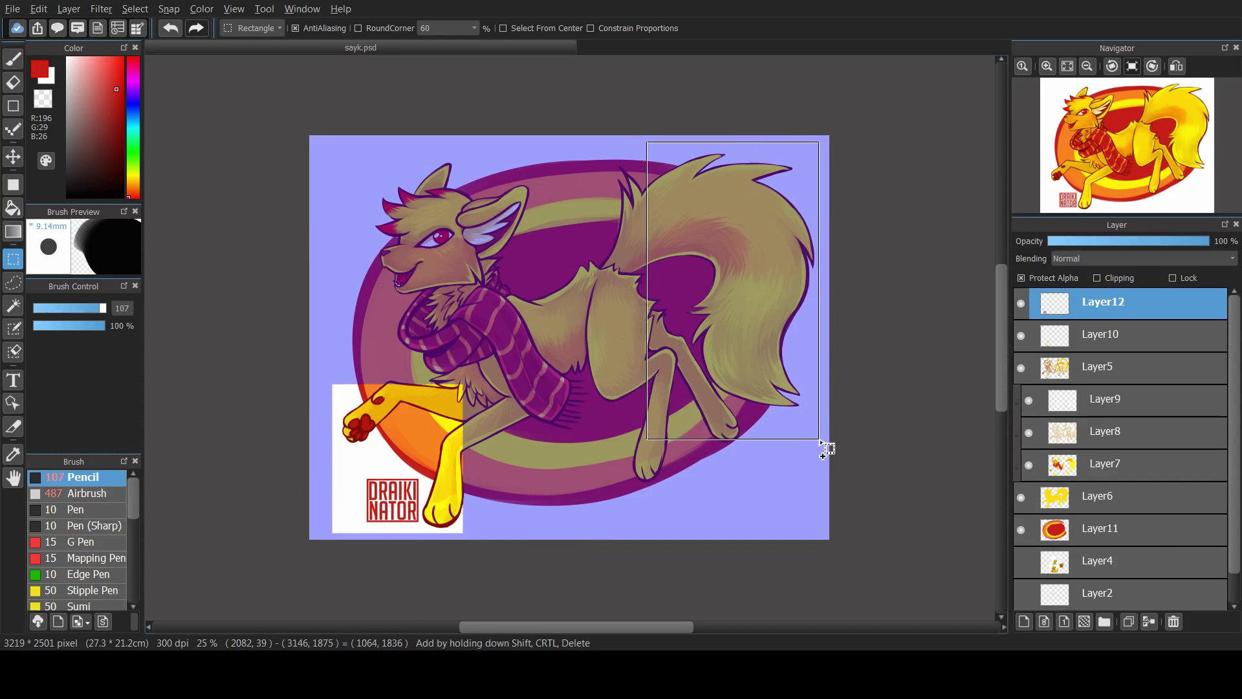
left_click_drag(417, 158, 492, 219)
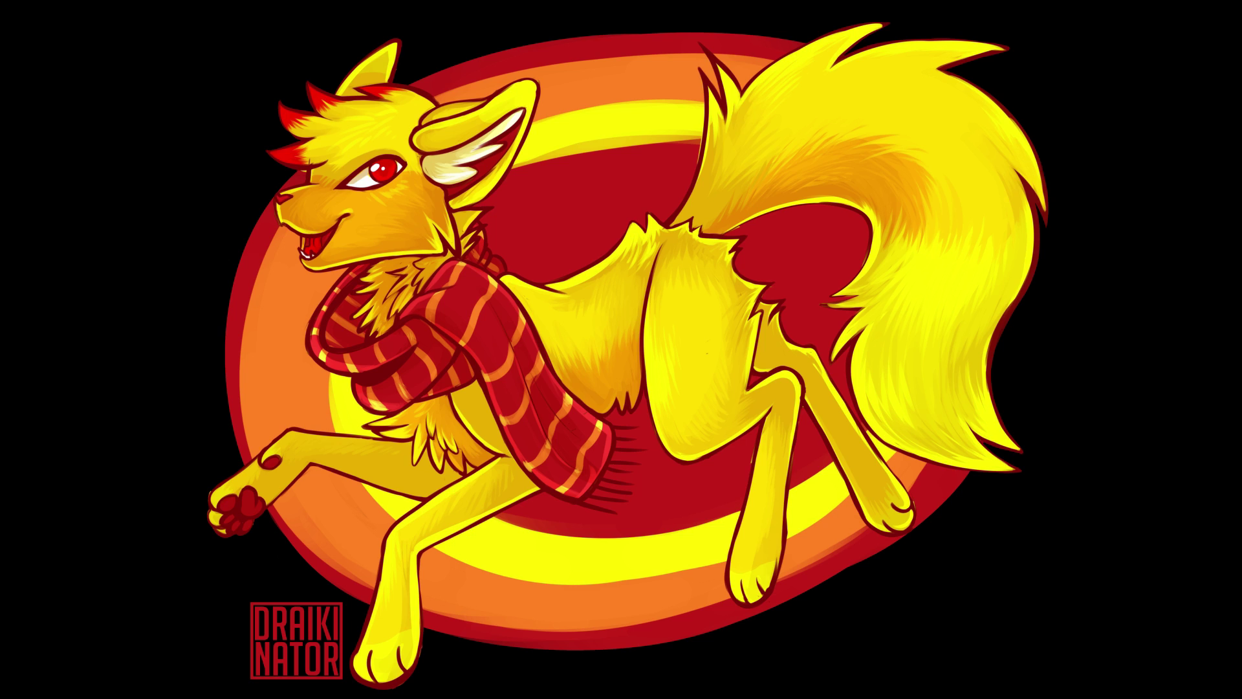